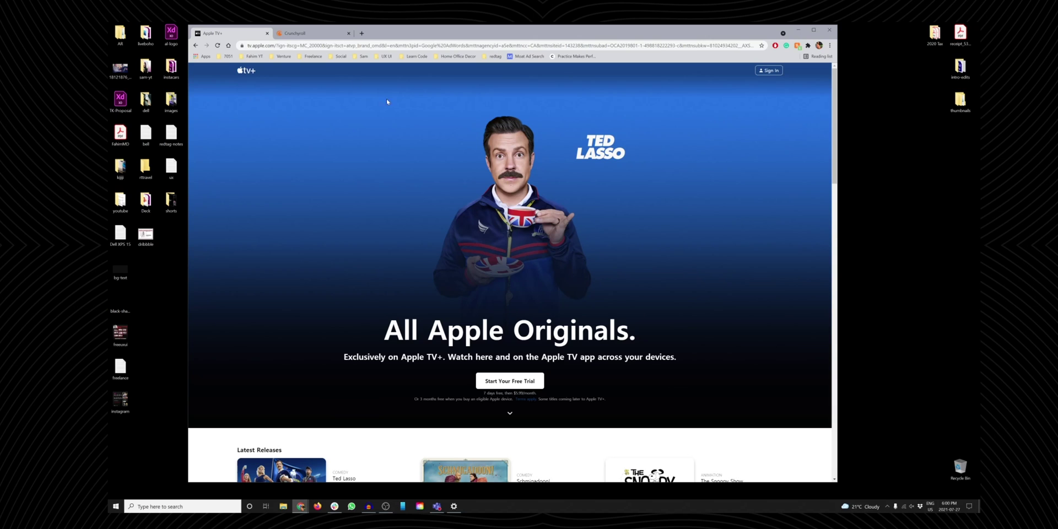
Check the Crunchyroll and Apple TV+ references, then load Figma in a new tab.
left_click(309, 33)
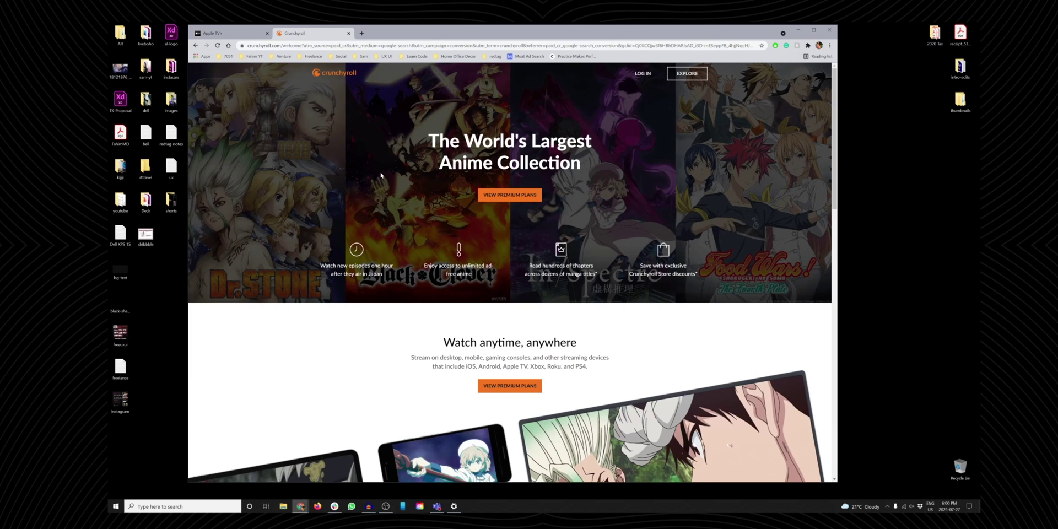
left_click(248, 34)
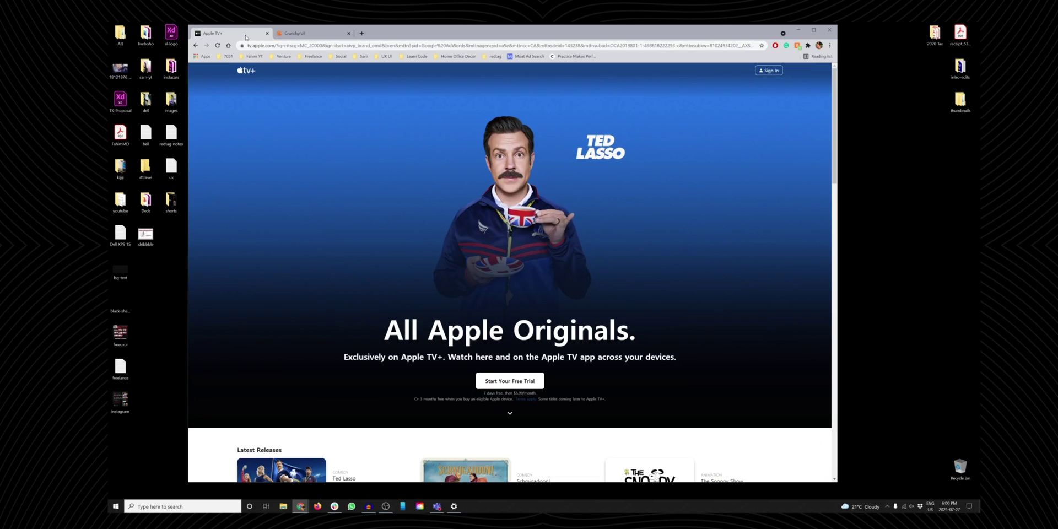
left_click(361, 33)
type("figma.com")
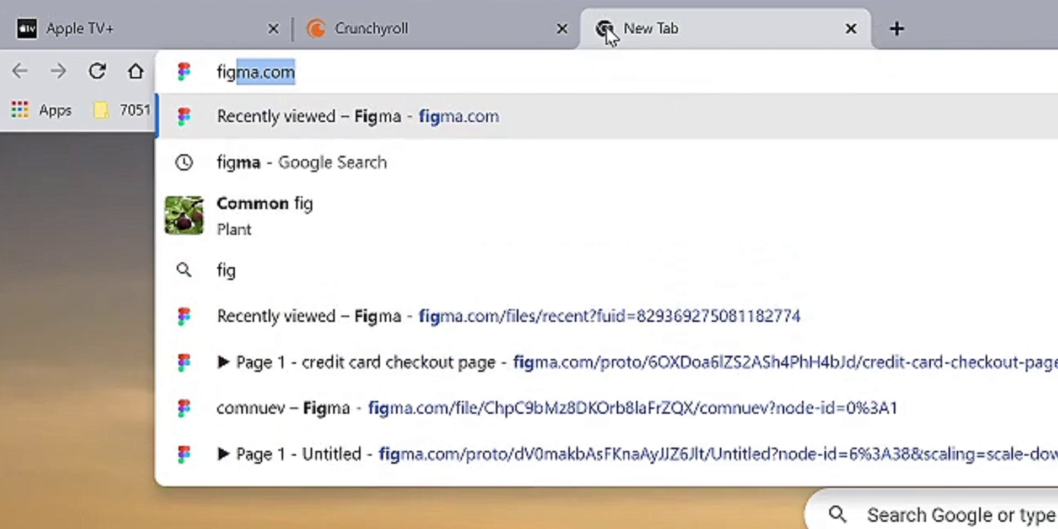
key("Return")
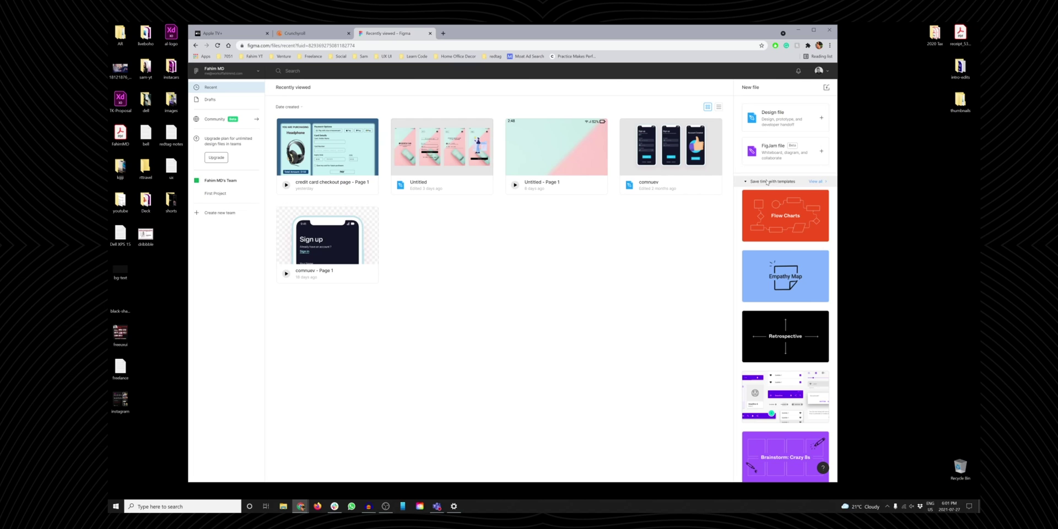
Create a new blank design file after dismissing the team project upgrade prompt.
mouse_move(790, 222)
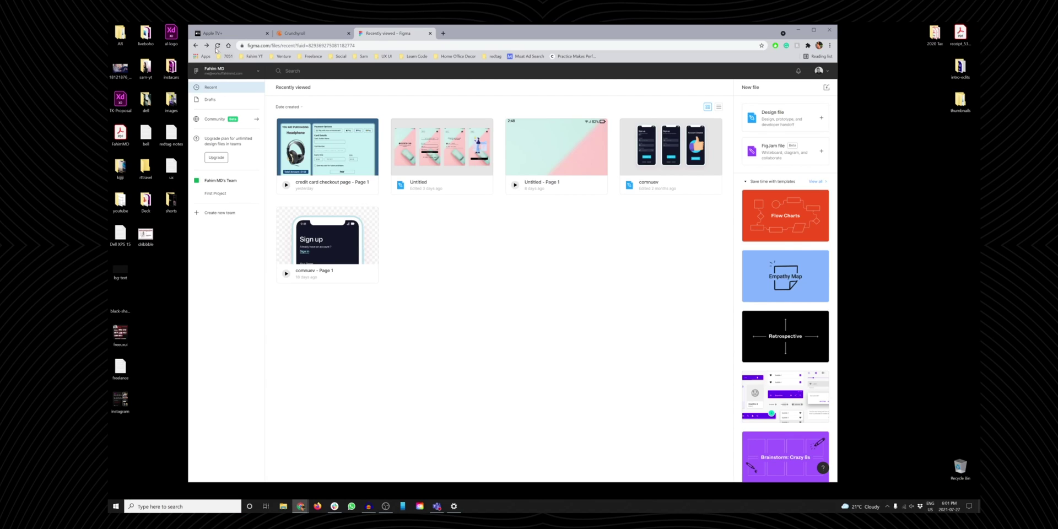
left_click(221, 180)
left_click(814, 90)
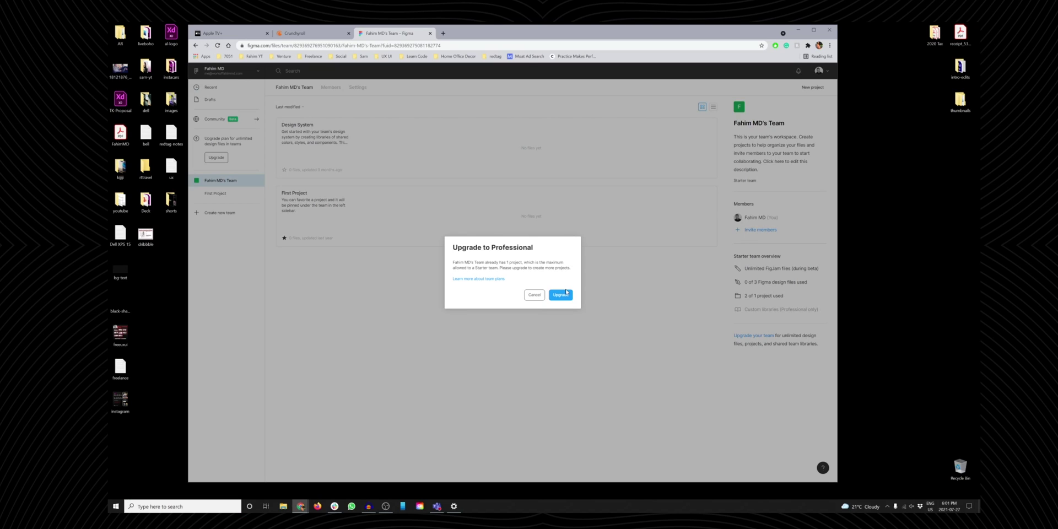
left_click(535, 294)
key("alt+Left")
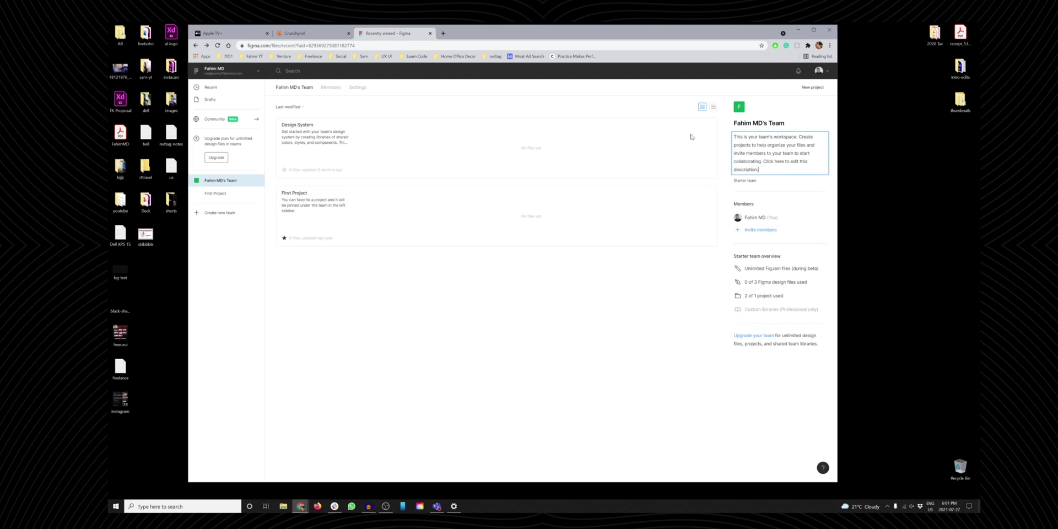
left_click(783, 117)
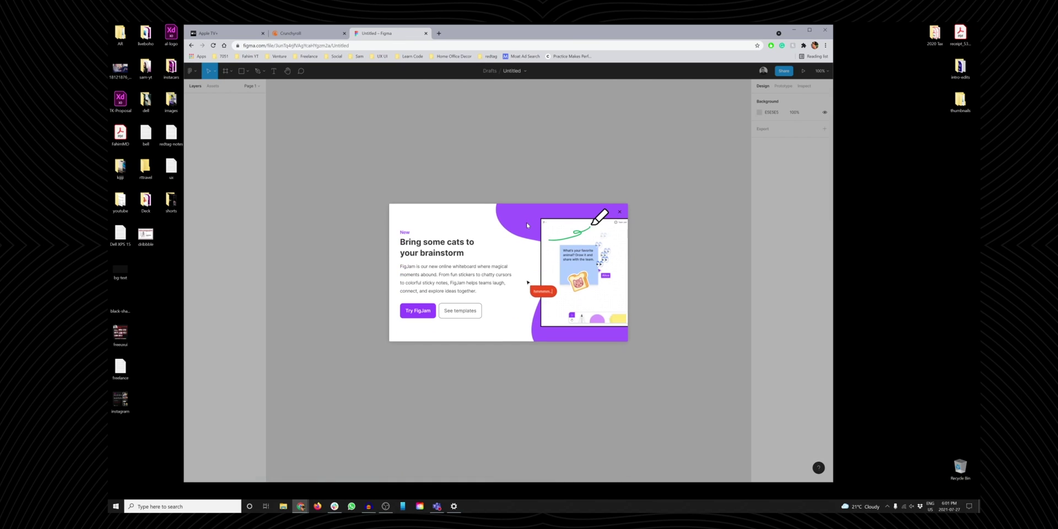
Dismiss the FigJam promo and cancel moving the file into a project.
left_click(208, 70)
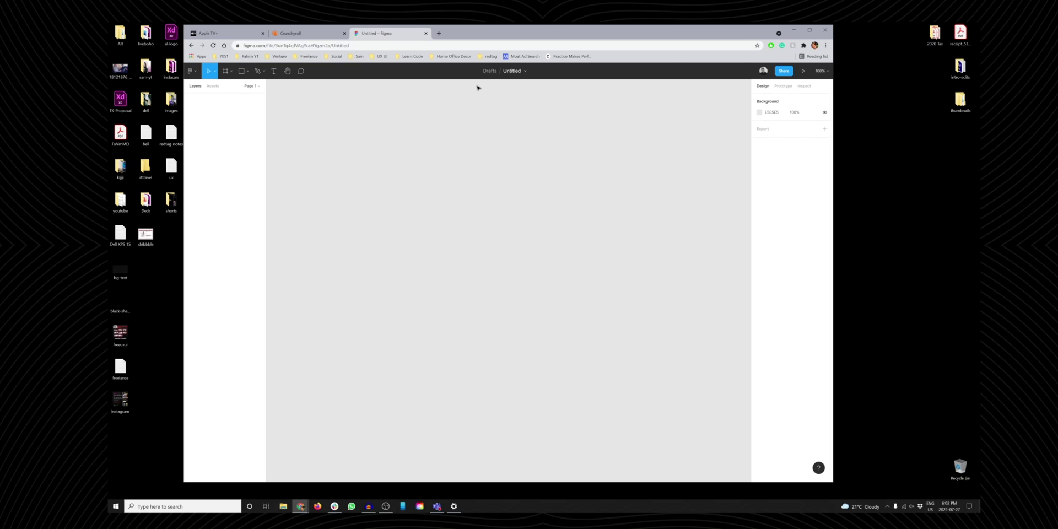
left_click(488, 72)
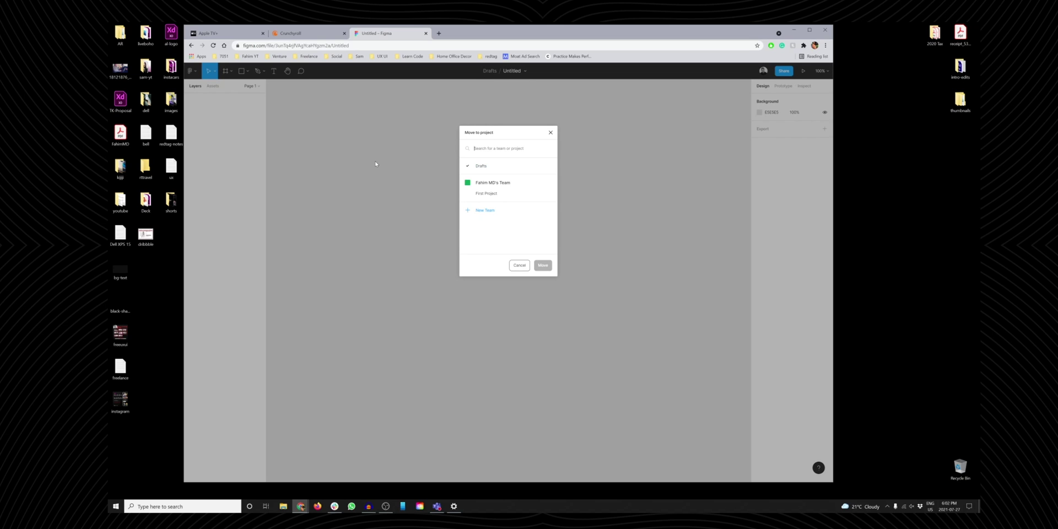
type("crunc")
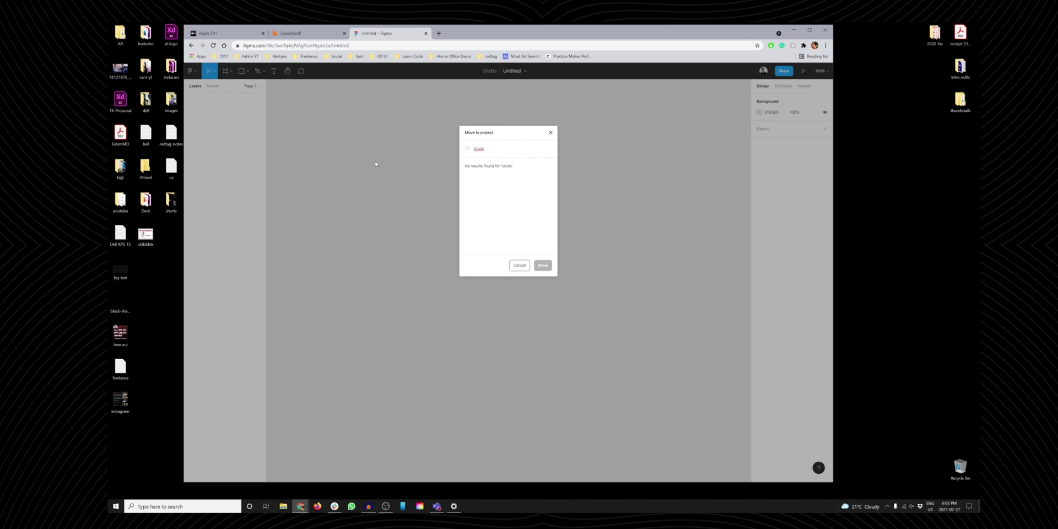
type("hyroll")
left_click(519, 266)
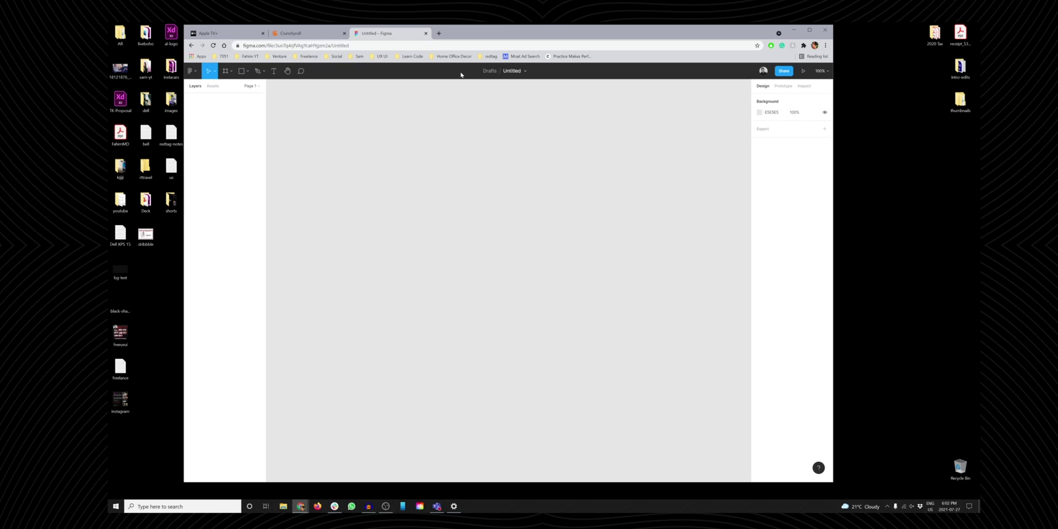
Rename the untitled file to 'first time'.
left_click(511, 71)
key("BackSpace")
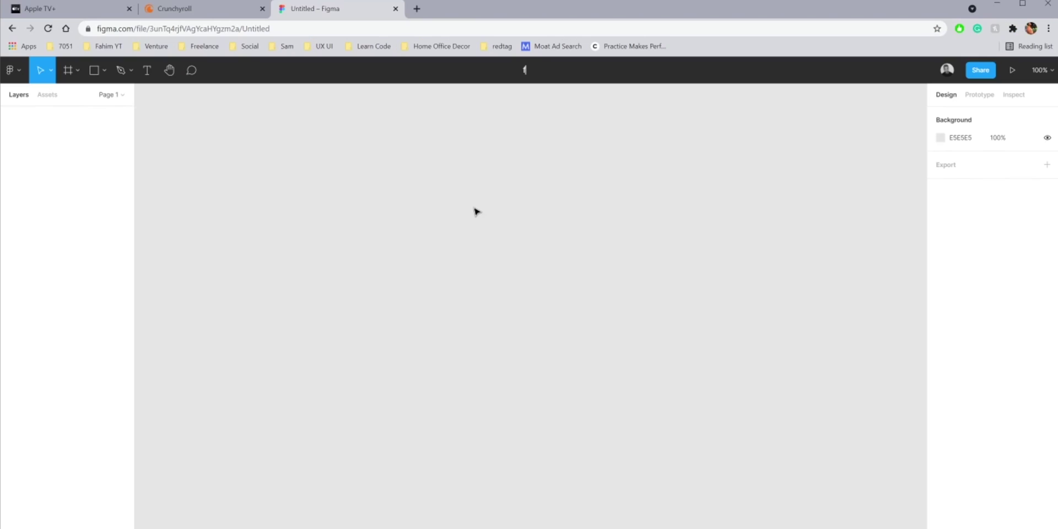
type("first time")
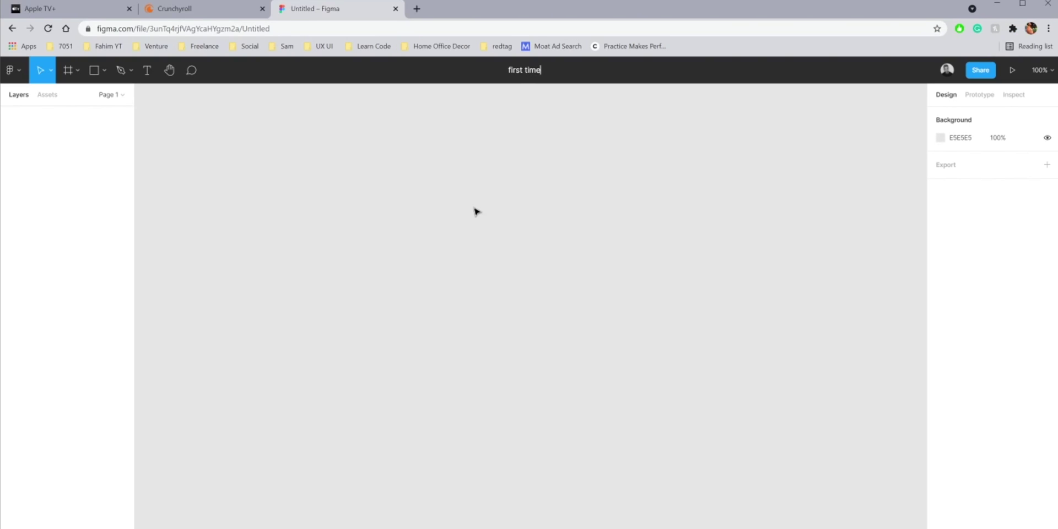
key("Return")
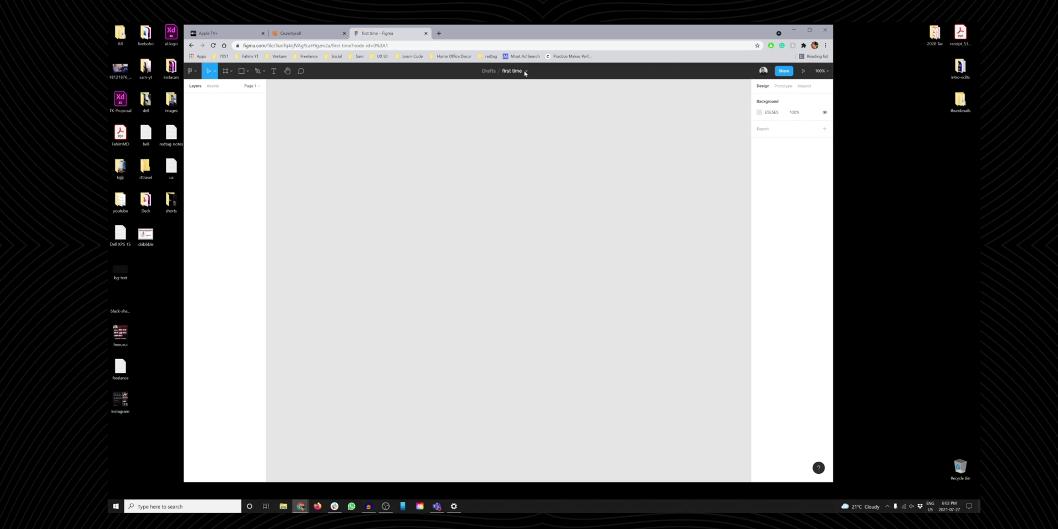
left_click(559, 70)
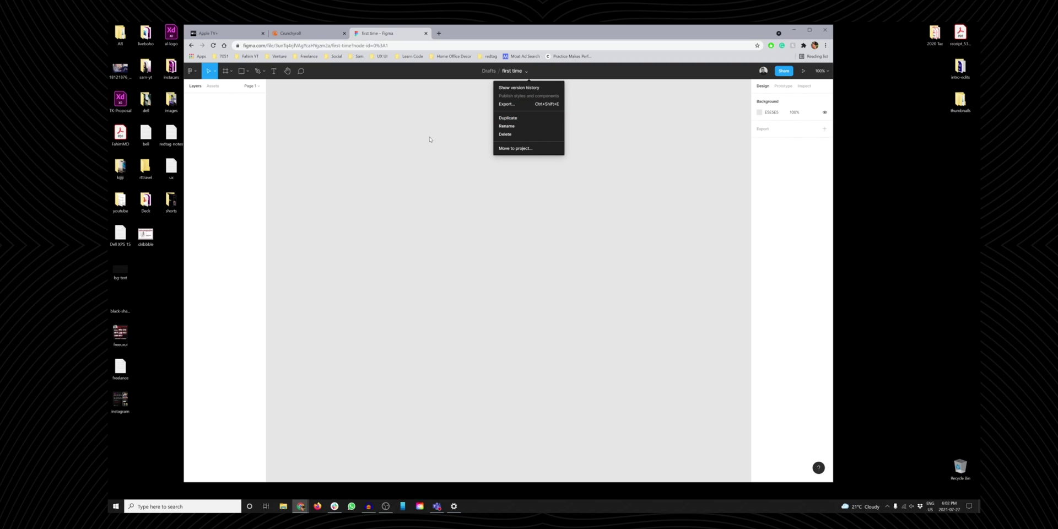
Close the file options and browse the Prototype, Design and Assets panels.
left_click(459, 142)
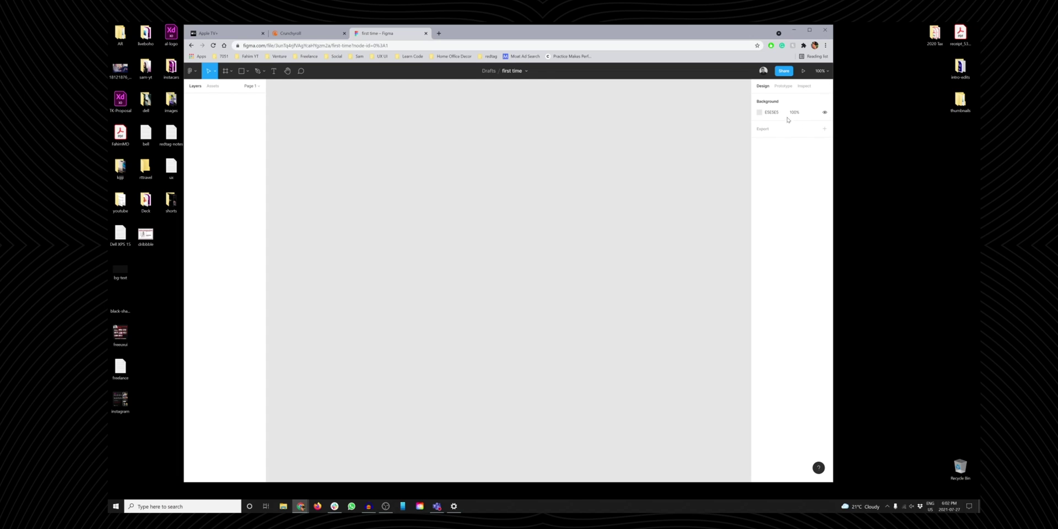
left_click(783, 86)
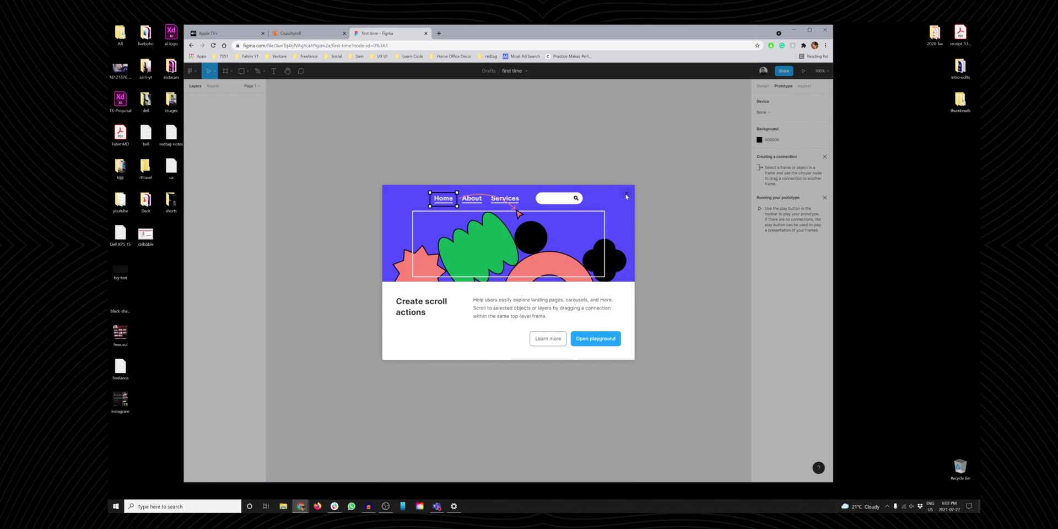
left_click(626, 194)
left_click(759, 88)
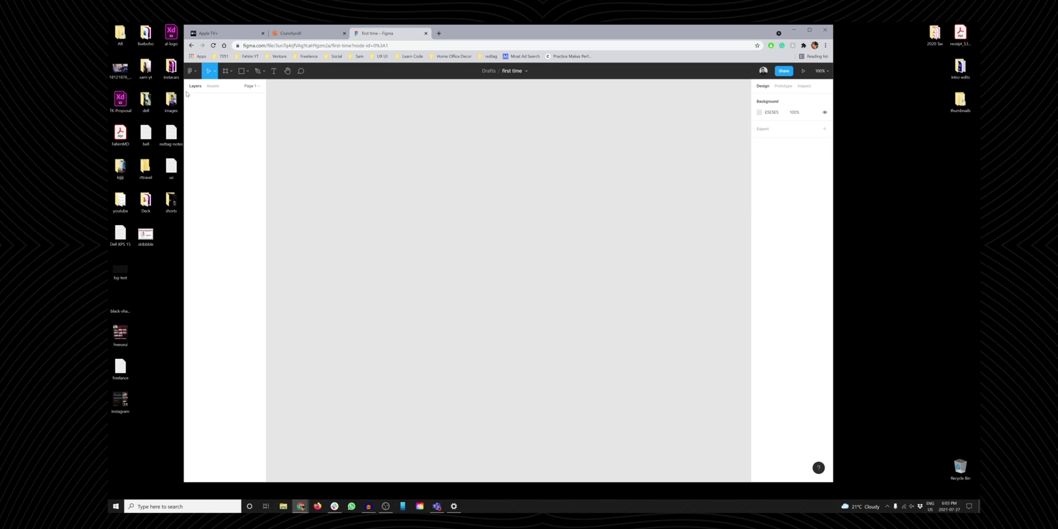
left_click(213, 86)
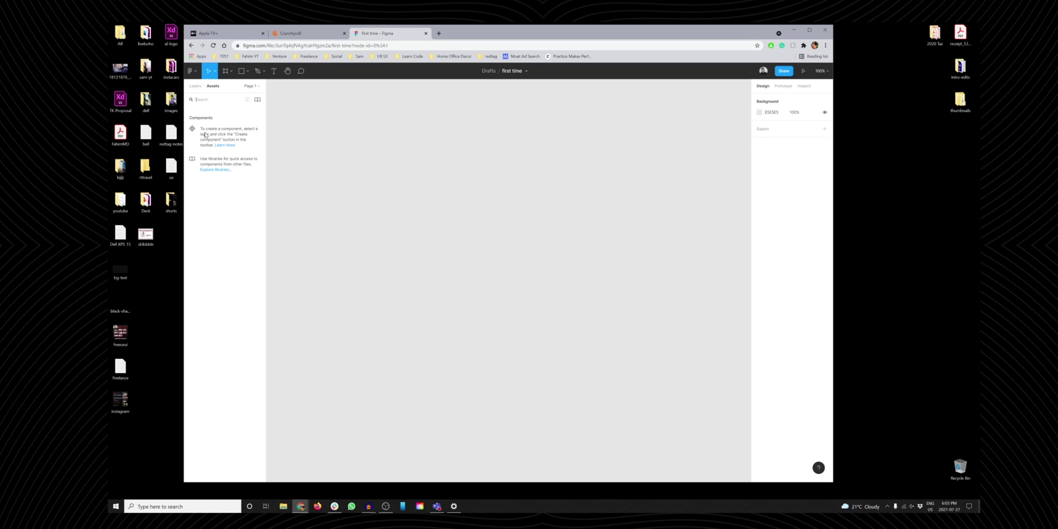
left_click(195, 87)
Look through the main menu, then expand the page list to show Page 1.
left_click(197, 72)
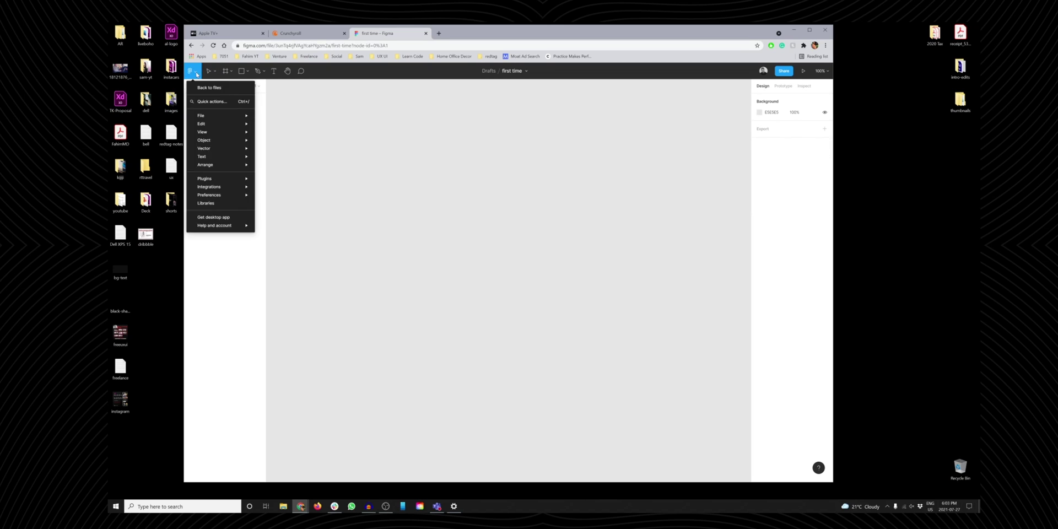
mouse_move(204, 116)
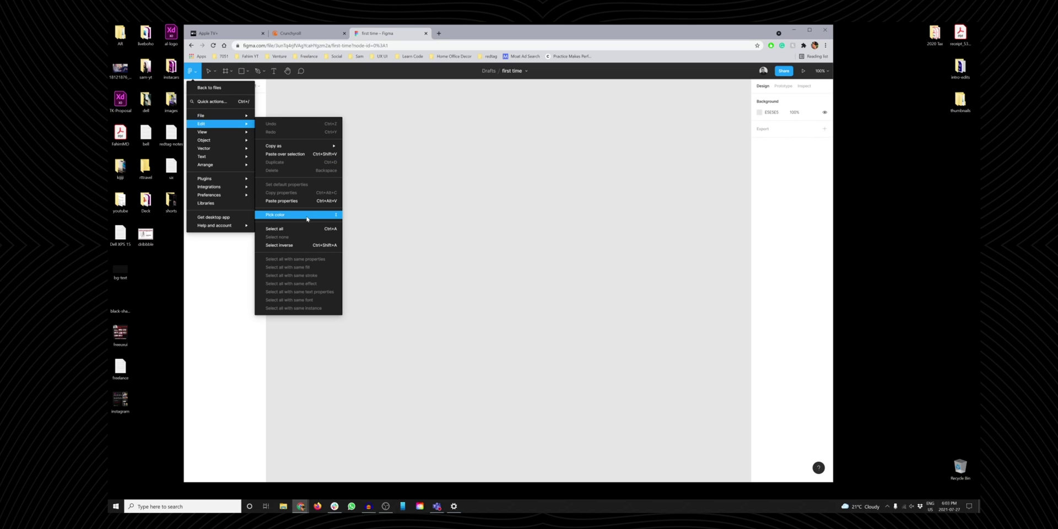
left_click(436, 224)
left_click(191, 71)
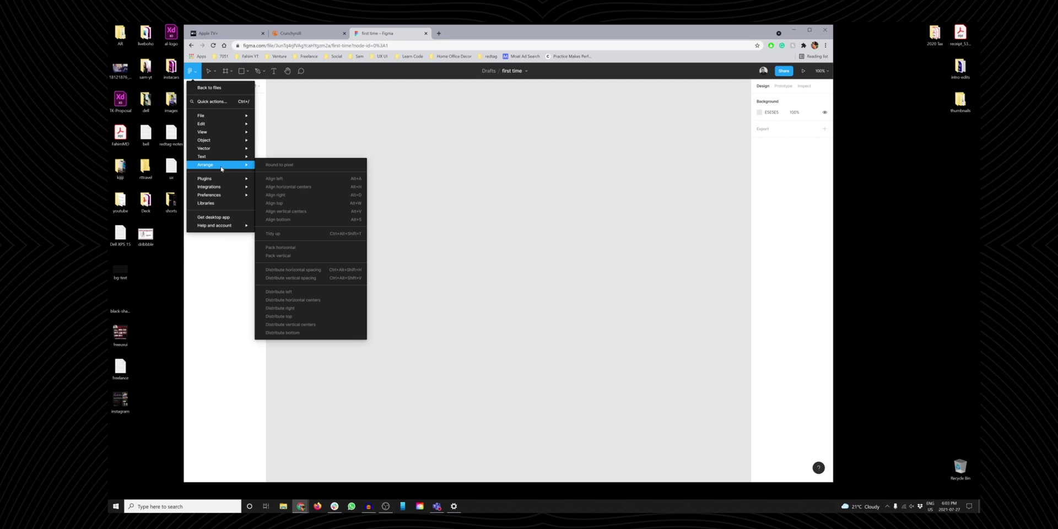
mouse_move(218, 159)
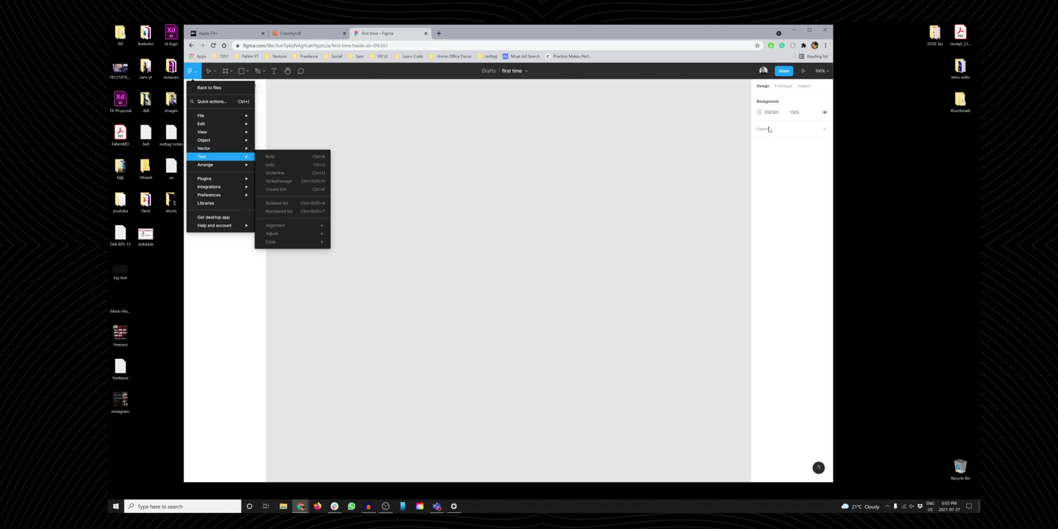
left_click(297, 142)
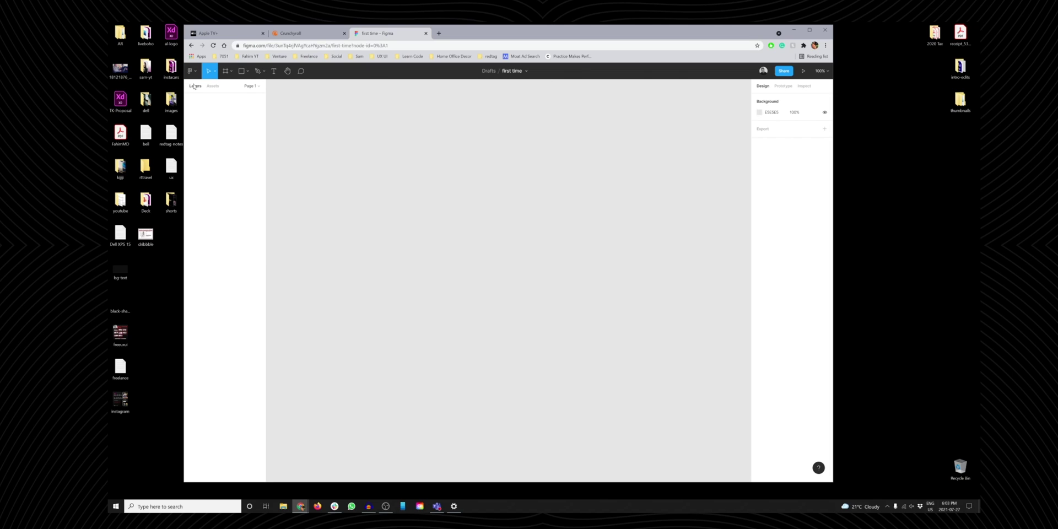
left_click(259, 87)
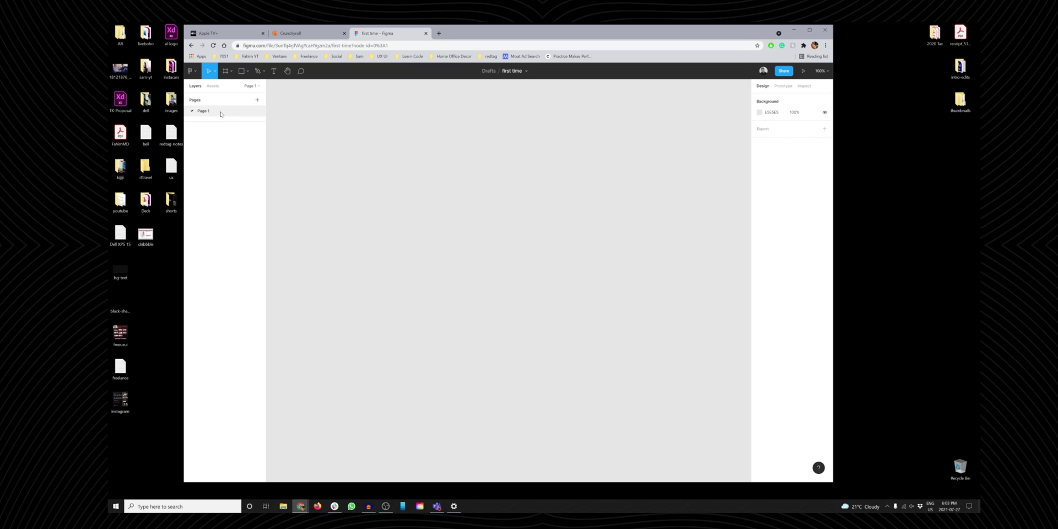
Draw a grey rectangle on the canvas and move it up-left.
right_click(420, 175)
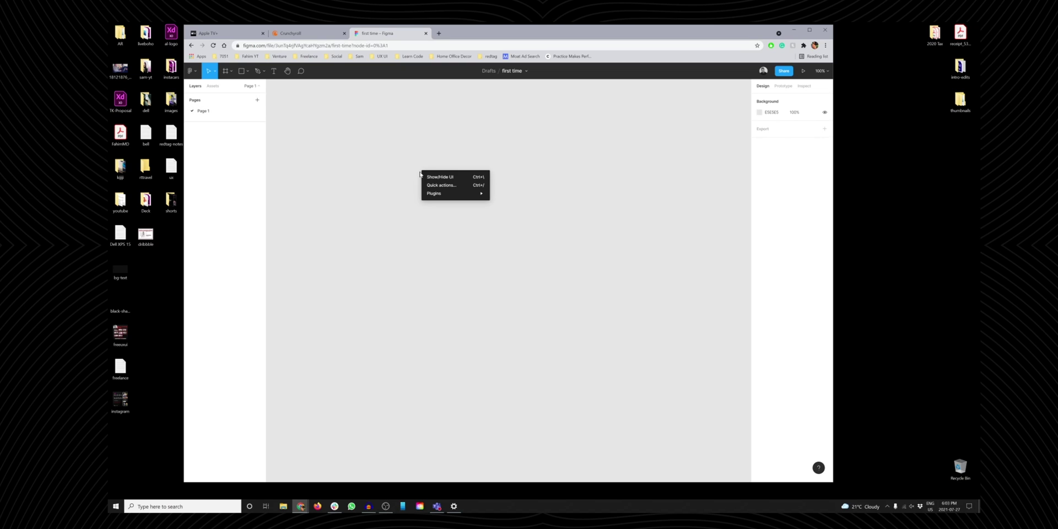
left_click(238, 71)
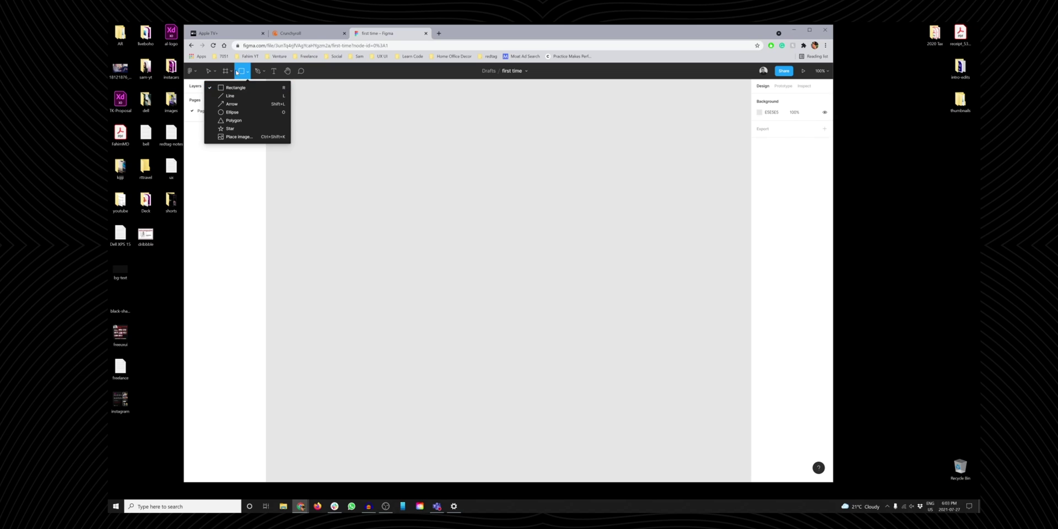
mouse_move(230, 72)
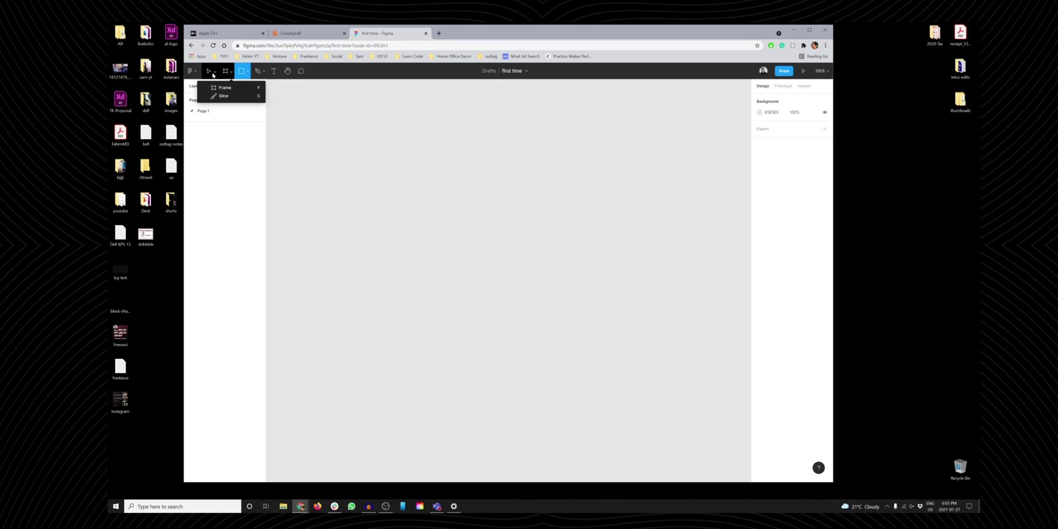
key("r")
left_click_drag(425, 197, 523, 293)
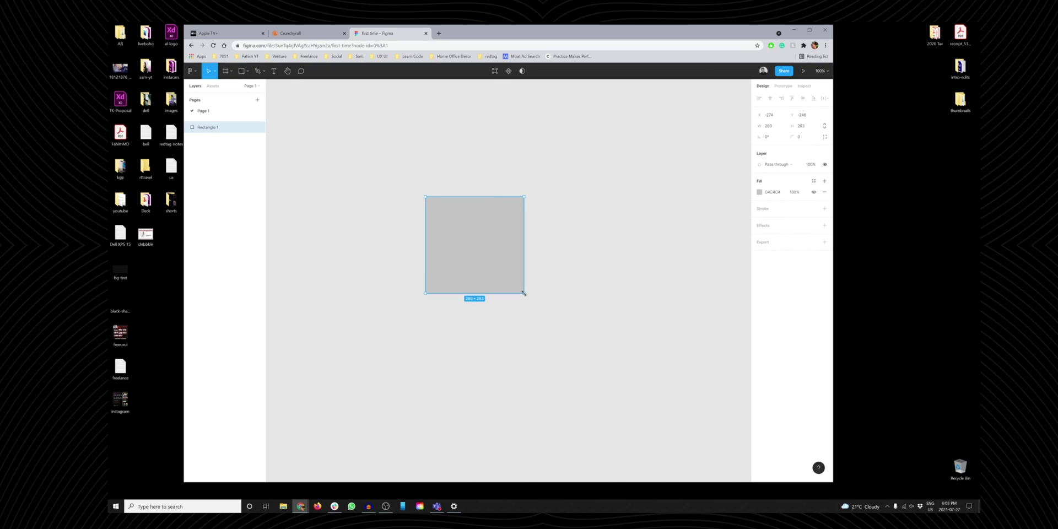
left_click_drag(473, 243, 423, 187)
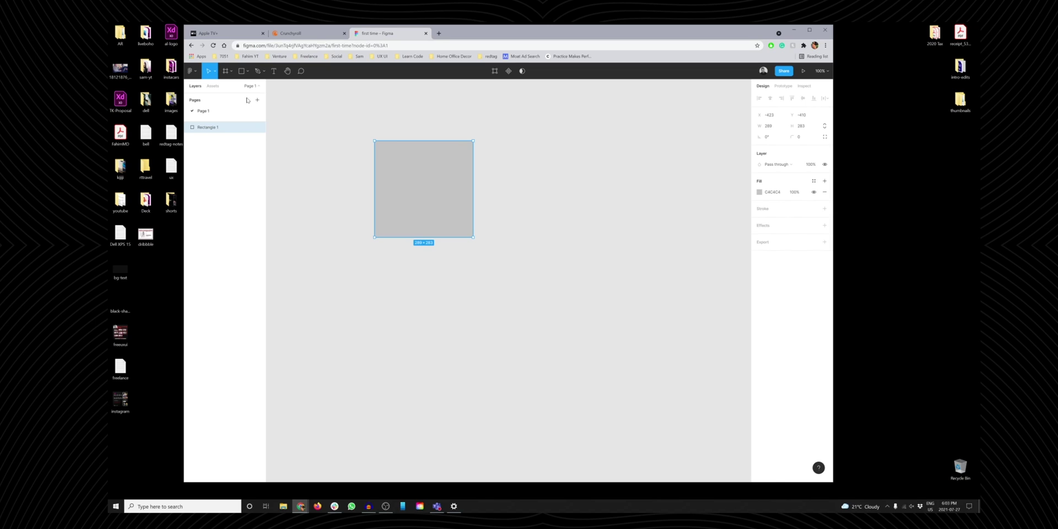
Nudge the rectangle further up-left and bring up its context menu.
left_click(213, 86)
left_click(195, 86)
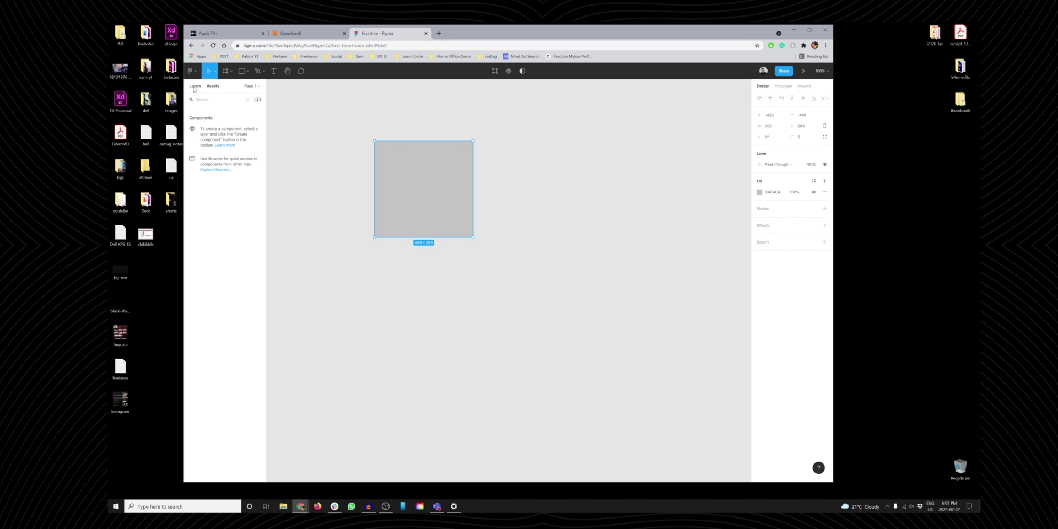
right_click(433, 201)
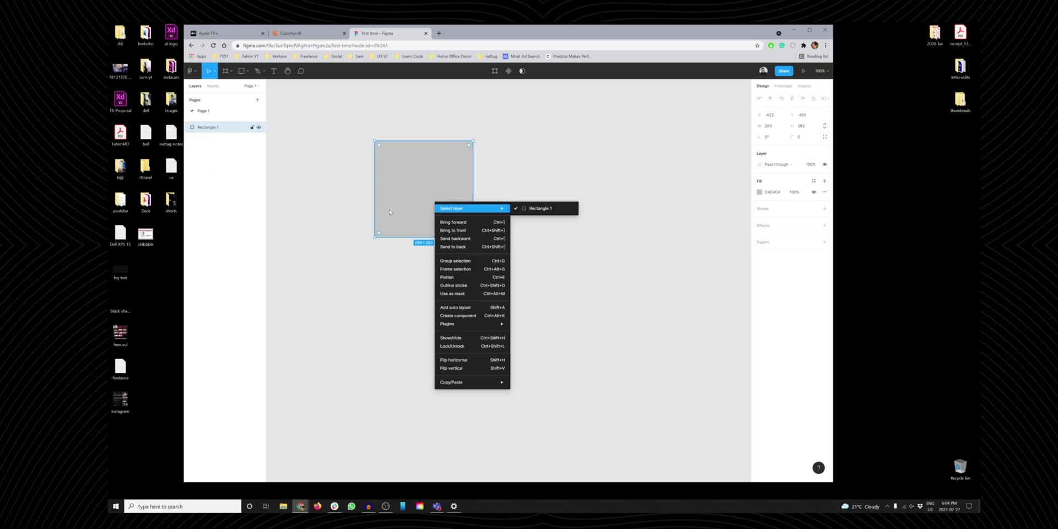
key("Escape")
left_click_drag(412, 215, 389, 184)
left_click(398, 168)
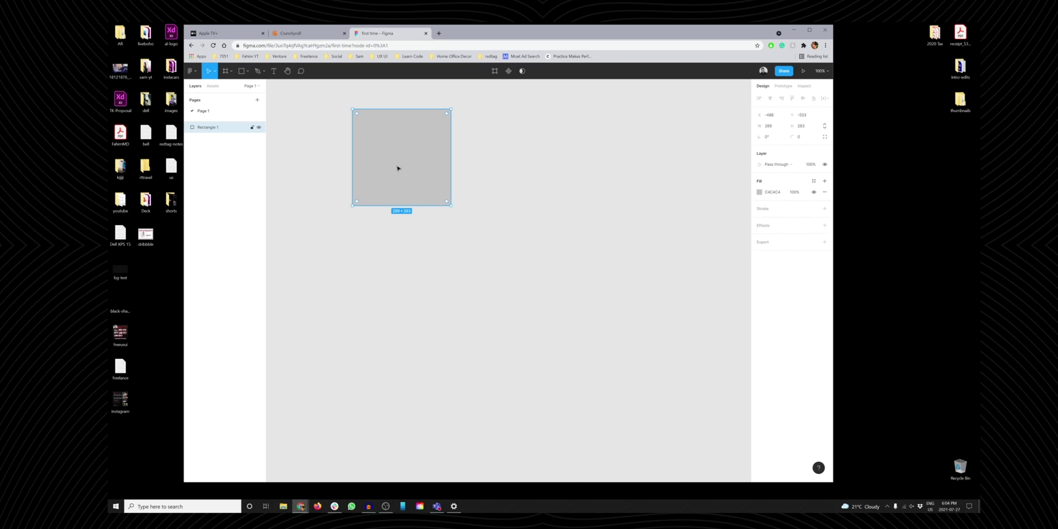
right_click(397, 168)
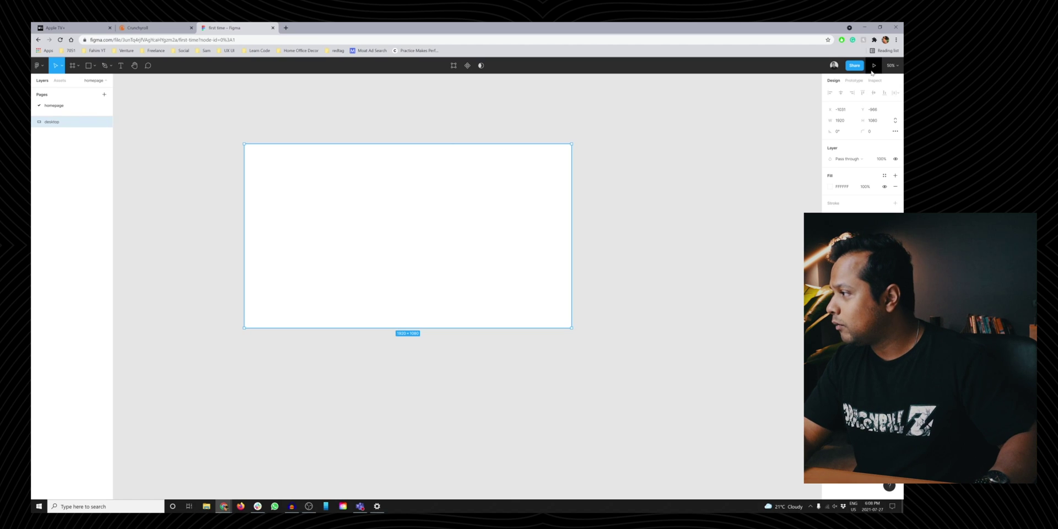
Try to start a prototype preview with Present, then deselect the desktop frame.
left_click(874, 65)
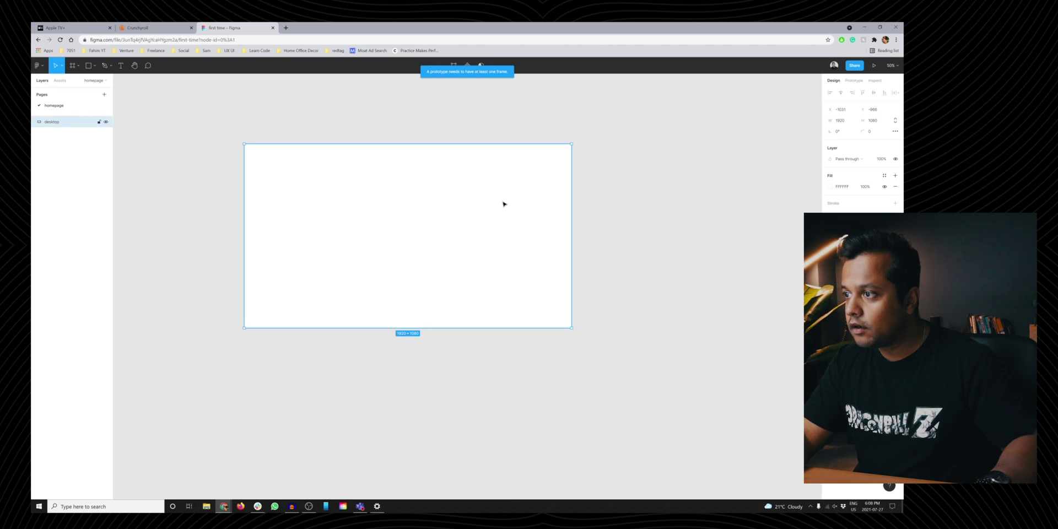
left_click(874, 66)
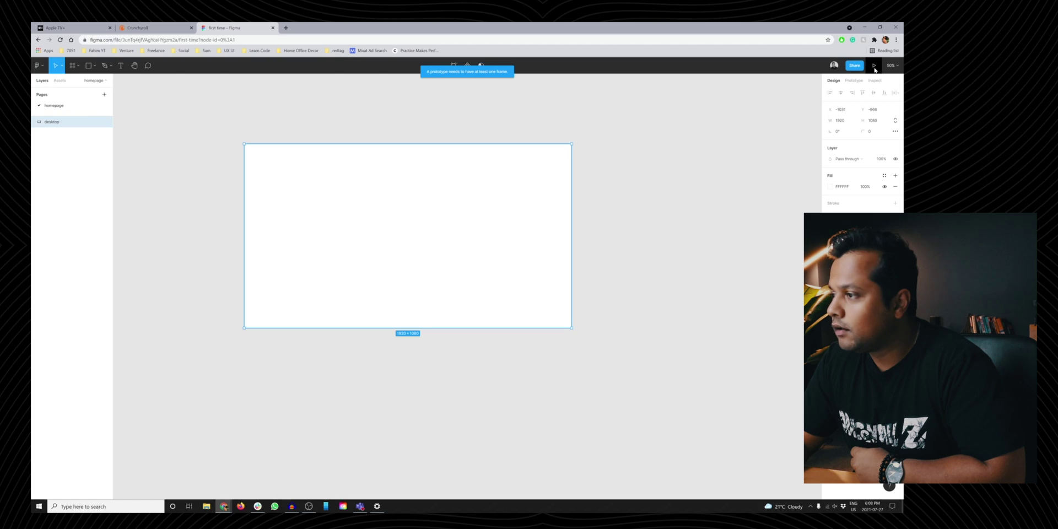
left_click(612, 187)
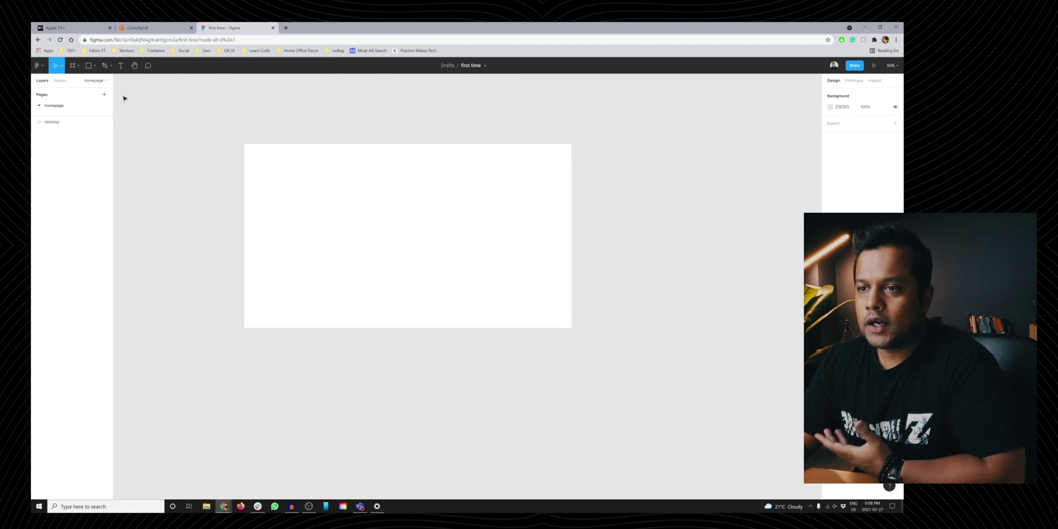
Delete a stray 100×100 frame and add a 1440×1024 Desktop preset frame.
left_click(79, 66)
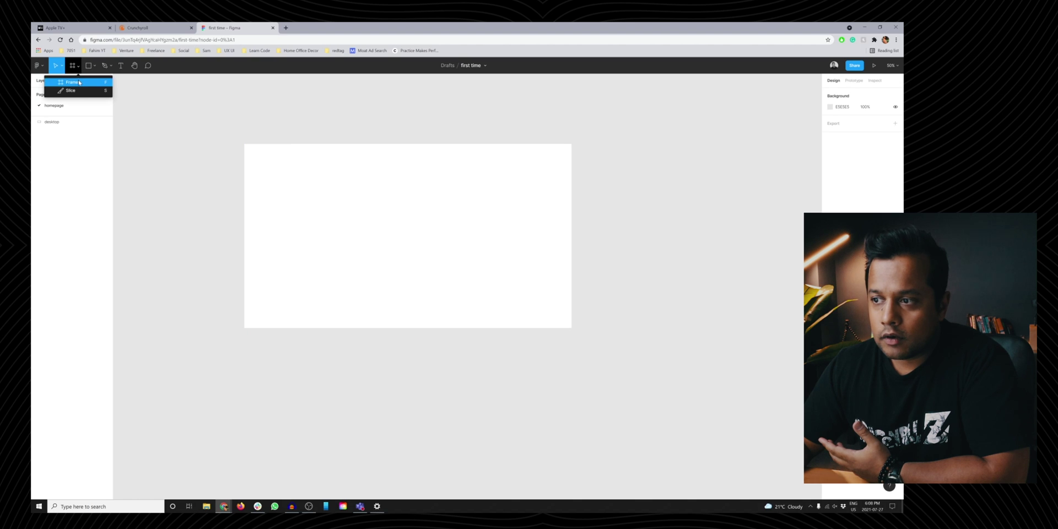
left_click(72, 81)
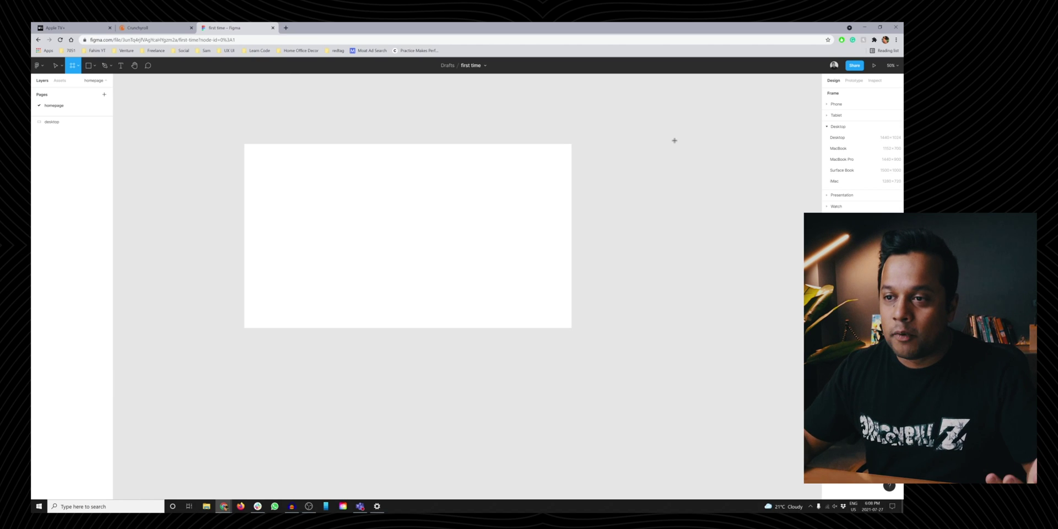
left_click(78, 67)
left_click(222, 144)
left_click(220, 143)
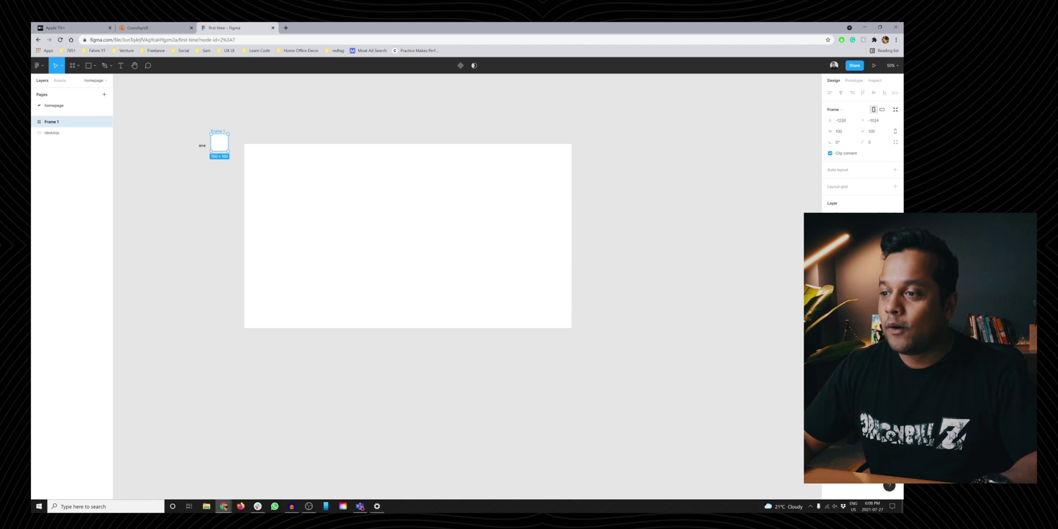
key("Delete")
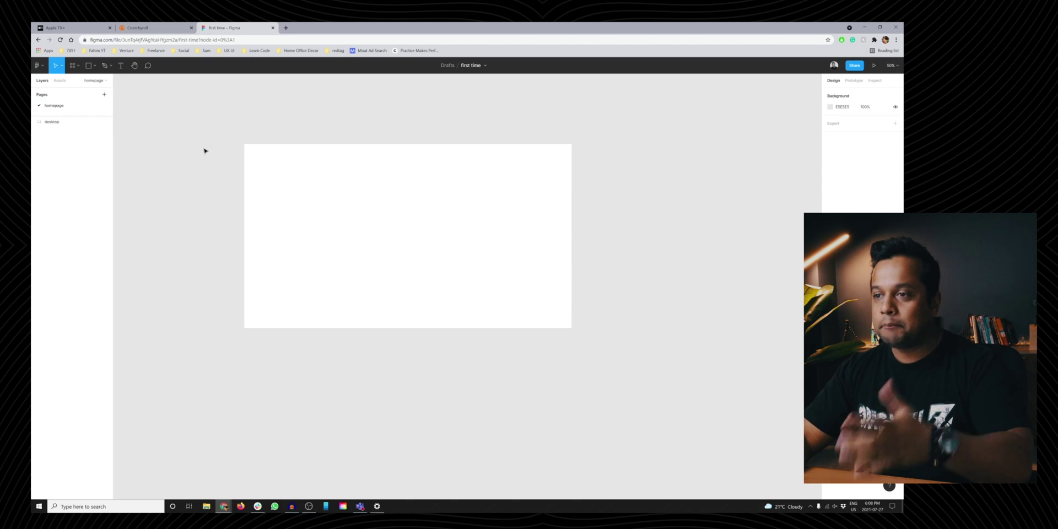
left_click_drag(224, 151, 687, 299)
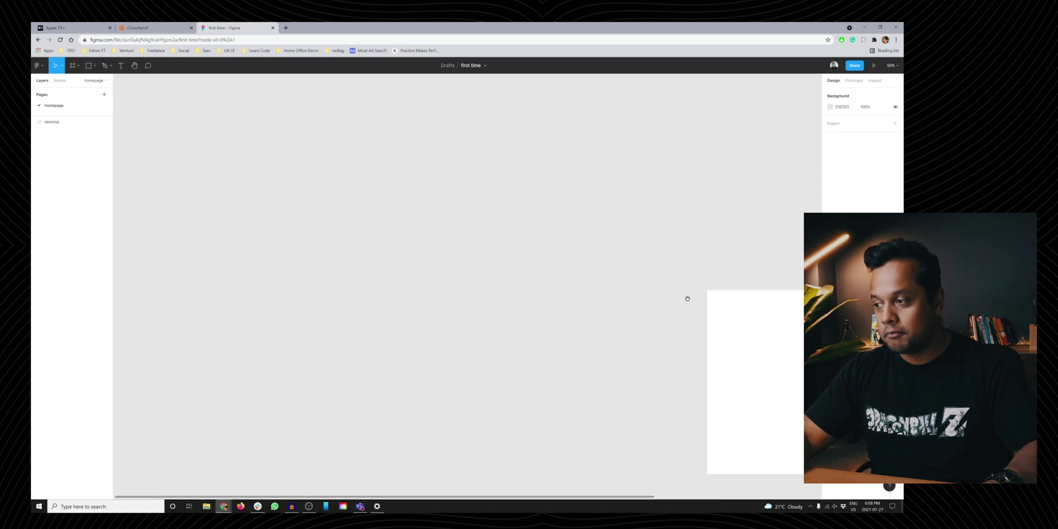
left_click(72, 66)
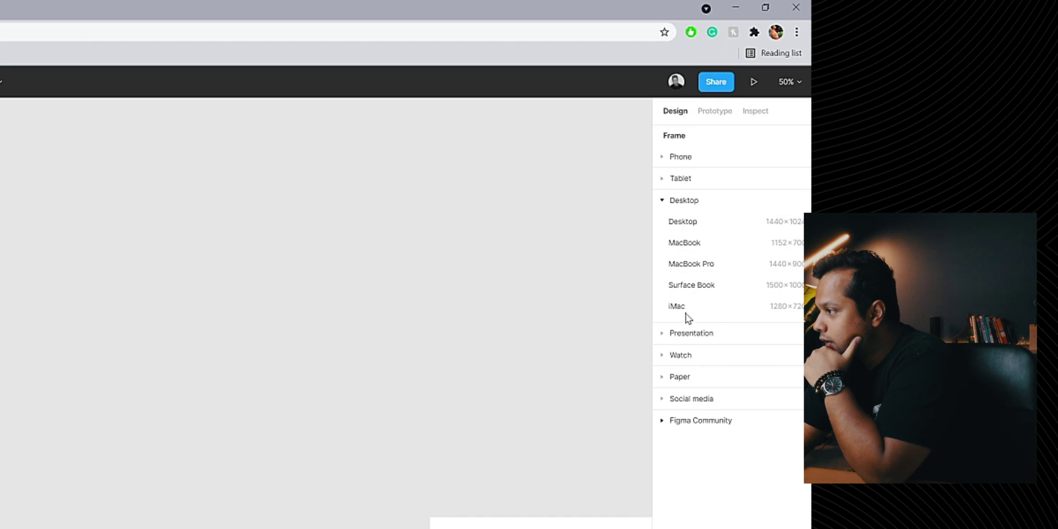
left_click(684, 222)
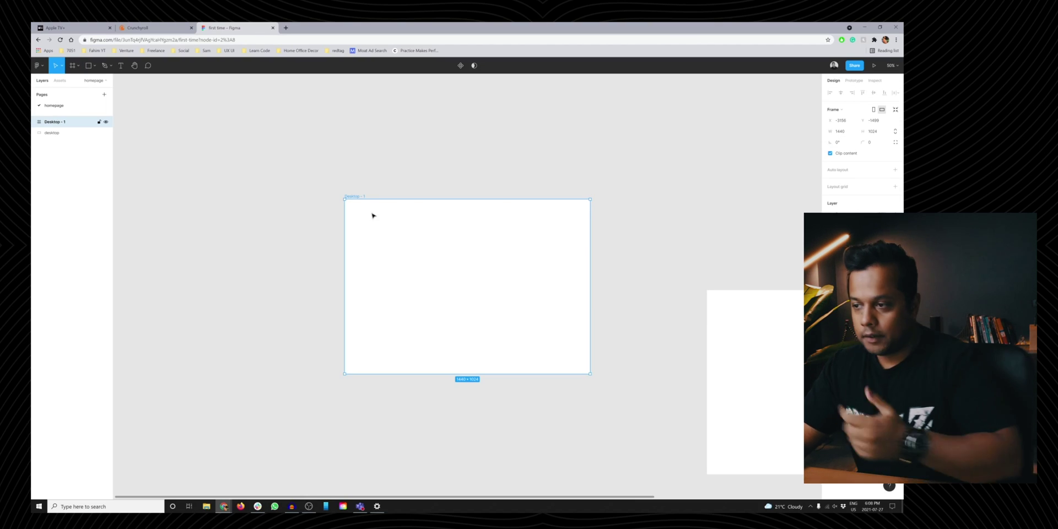
Delete the old 1920×1080 desktop frame.
key("ctrl+1")
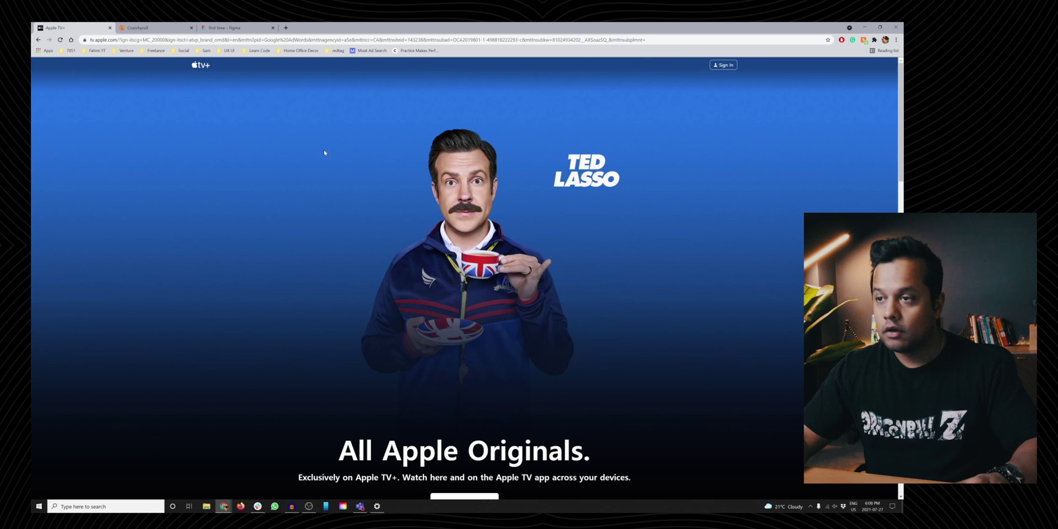
left_click(263, 25)
left_click_drag(302, 244, 209, 193)
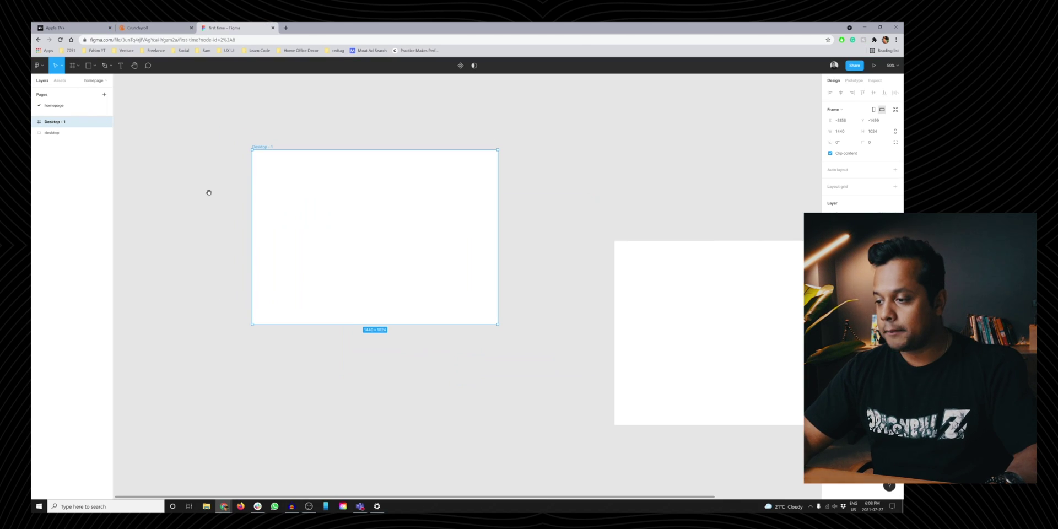
left_click(53, 133)
key("Delete")
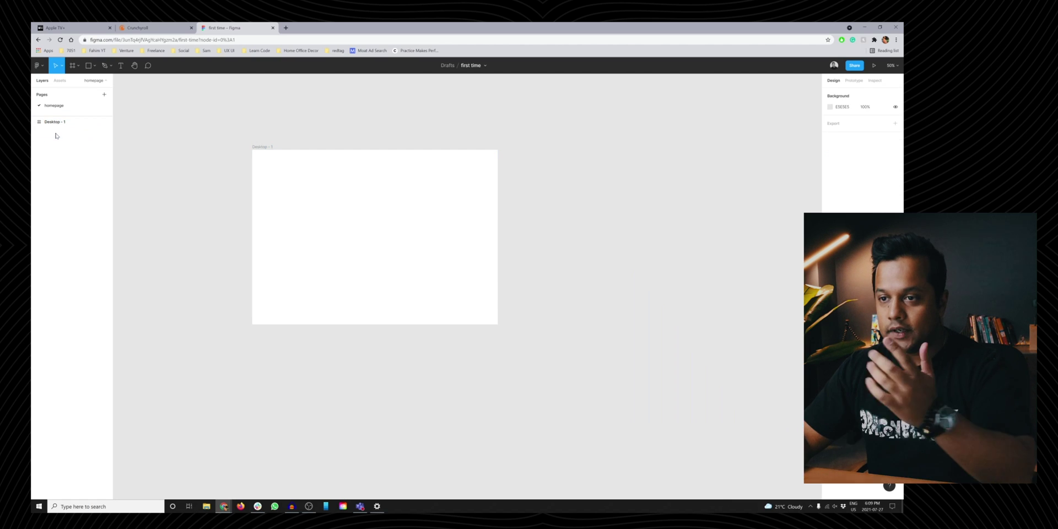
Rename the Desktop - 1 frame to 'main page' and recentre it on the canvas.
double_click(58, 122)
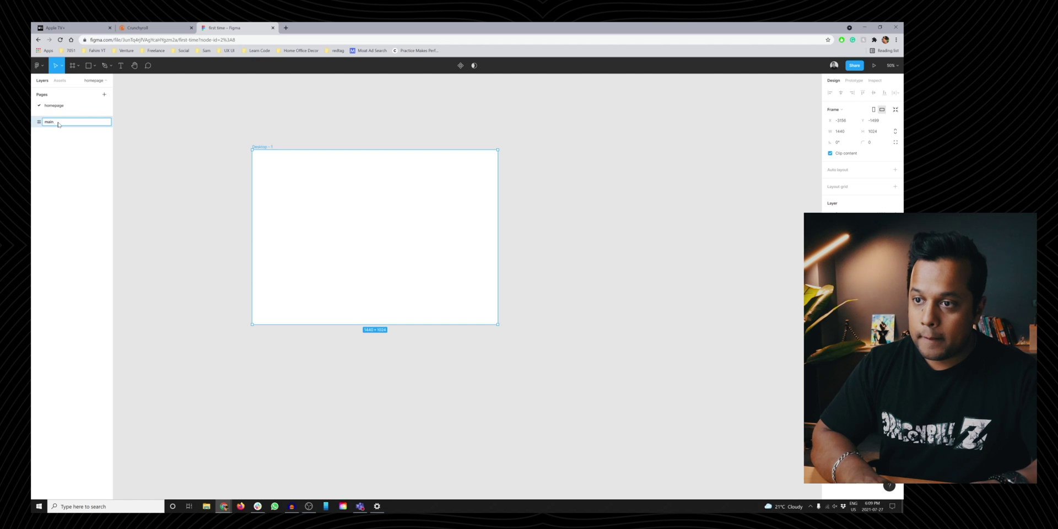
key("Return")
left_click(218, 177)
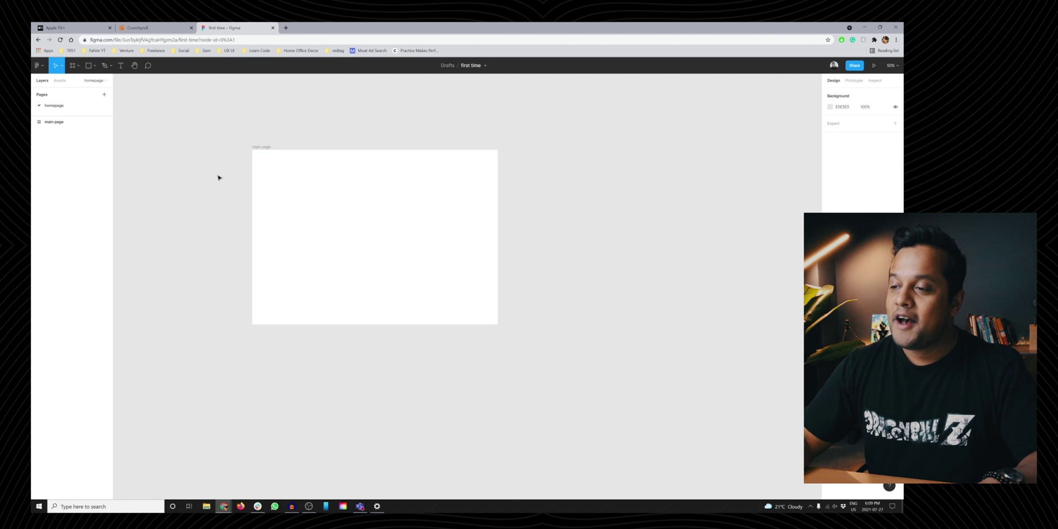
left_click_drag(218, 177, 288, 213)
key("ctrl+a")
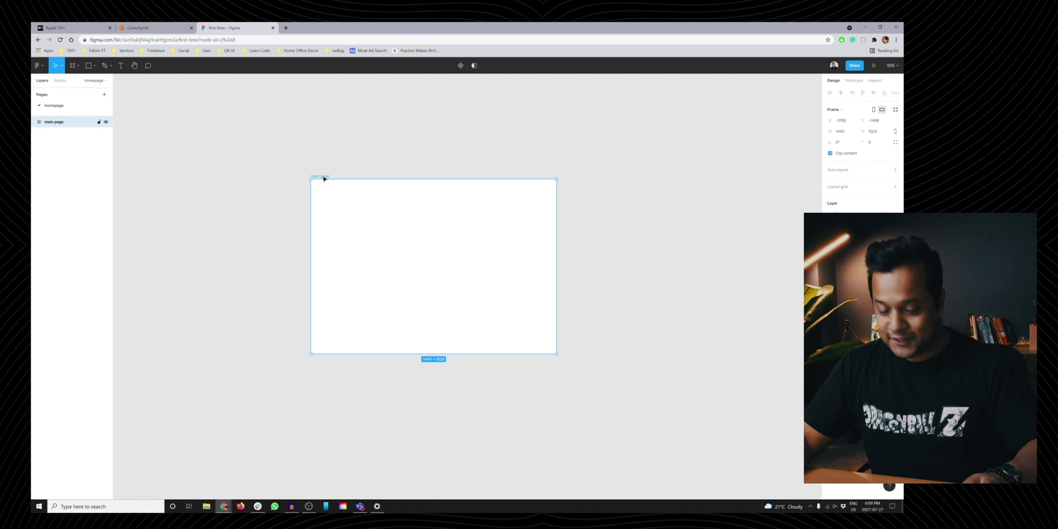
key("ctrl+1")
left_click(239, 26)
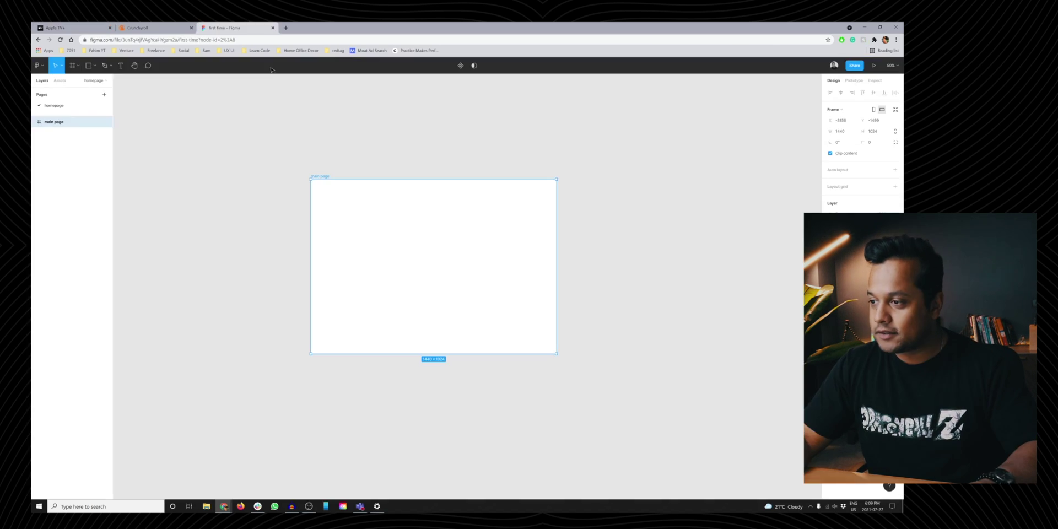
left_click_drag(282, 205, 314, 226)
left_click(317, 228)
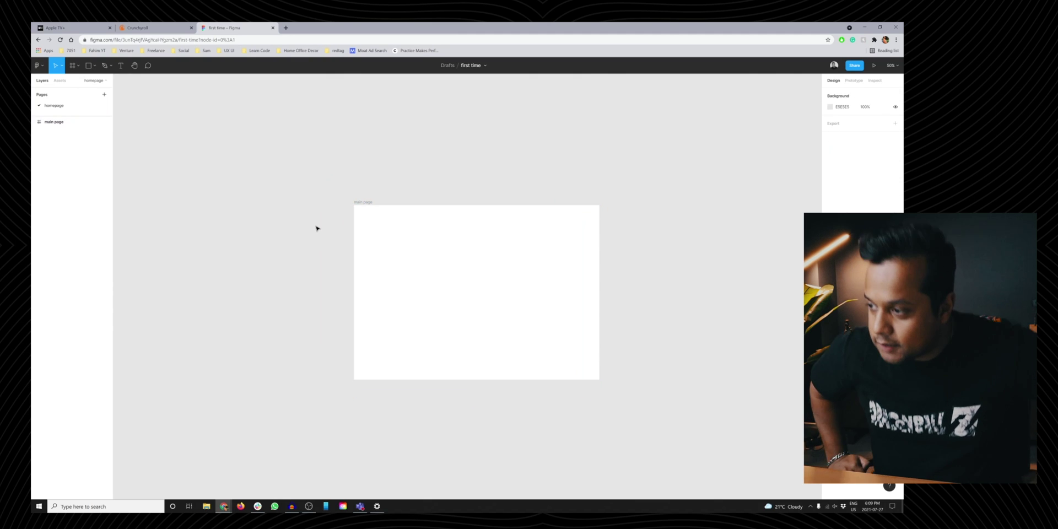
Search for 'download figma' in a new Chrome tab.
left_click(288, 28)
type("download ")
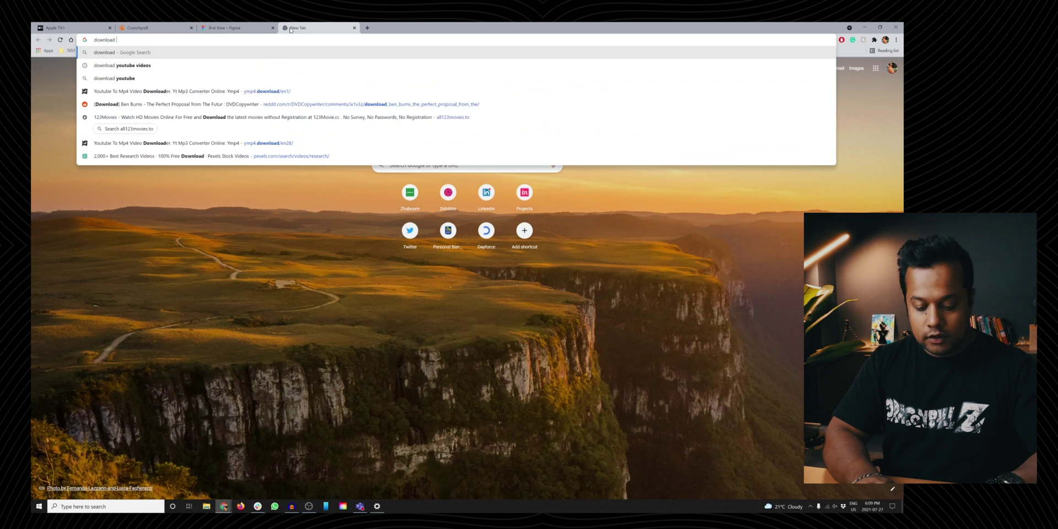
type("figma")
key("Return")
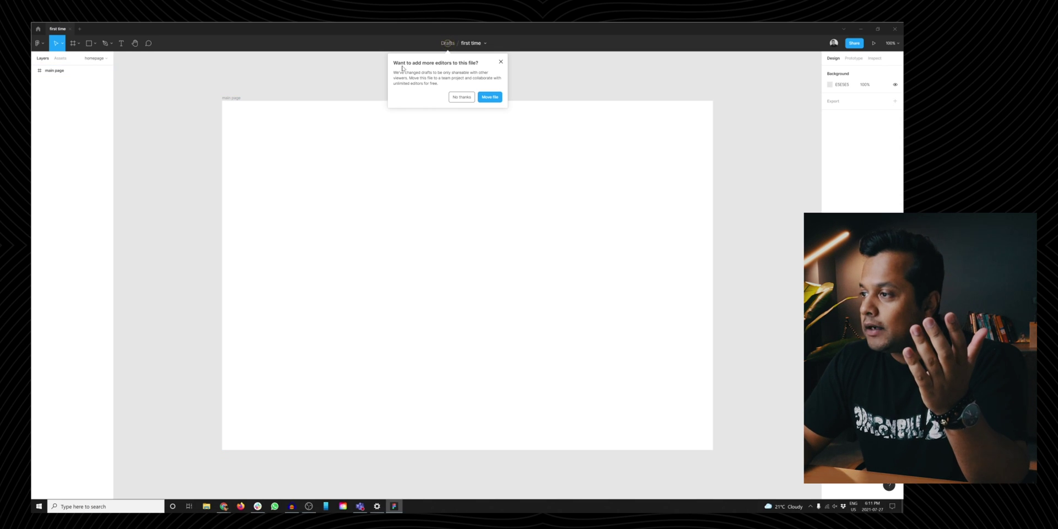
Close the add-editors popup and check the main page frame's Inspect and Design properties.
left_click(501, 62)
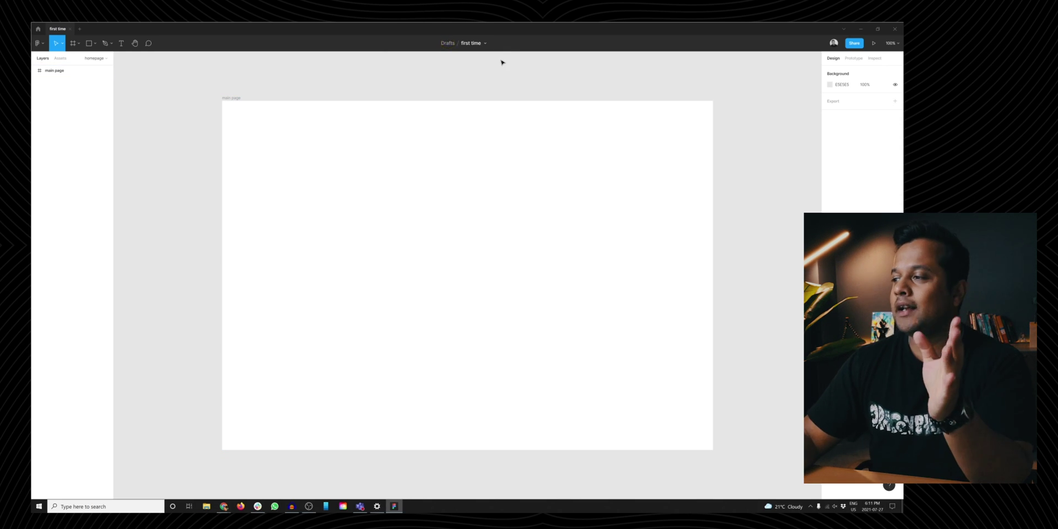
left_click(227, 97)
left_click(875, 59)
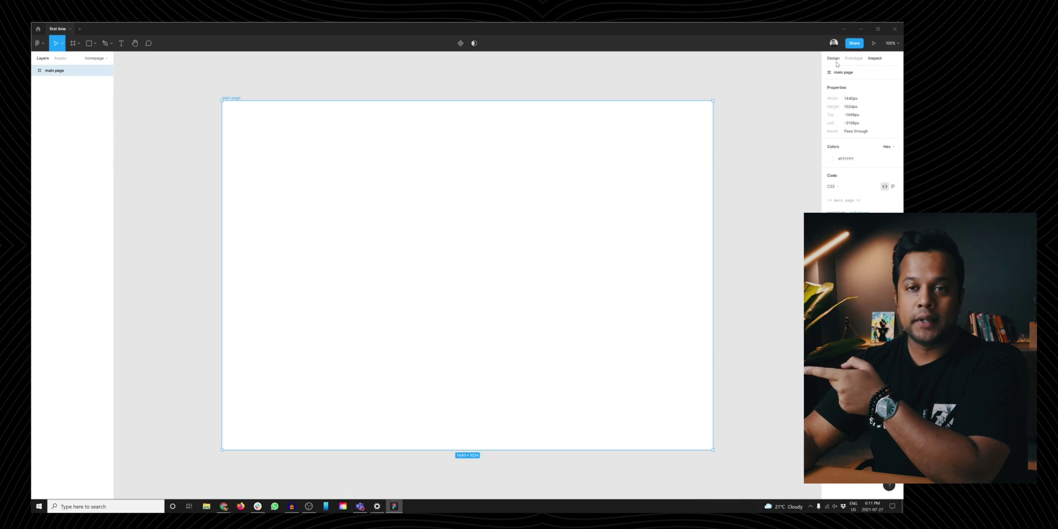
left_click(835, 60)
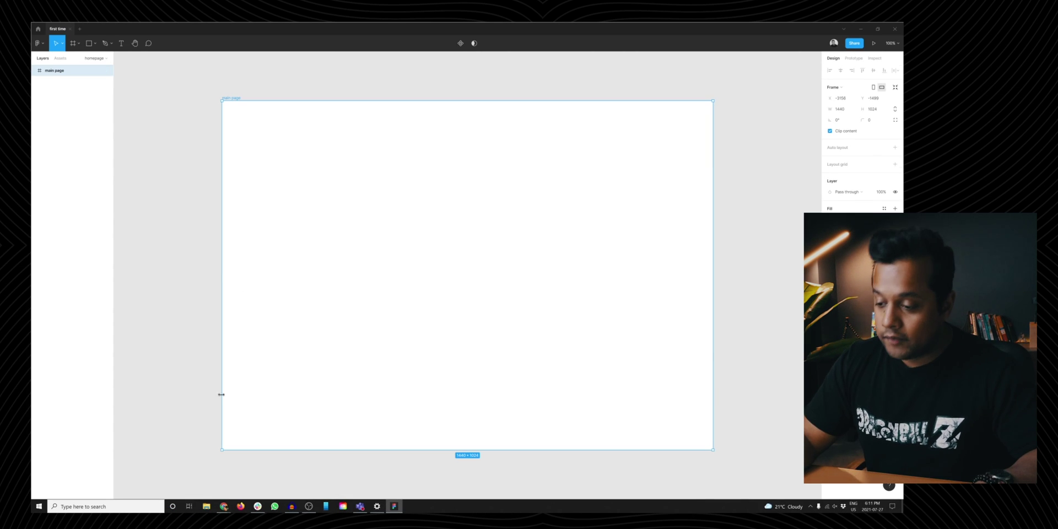
Scroll through the Apple TV+ hero page in Chrome, then return to Figma.
mouse_move(227, 508)
left_click(208, 481)
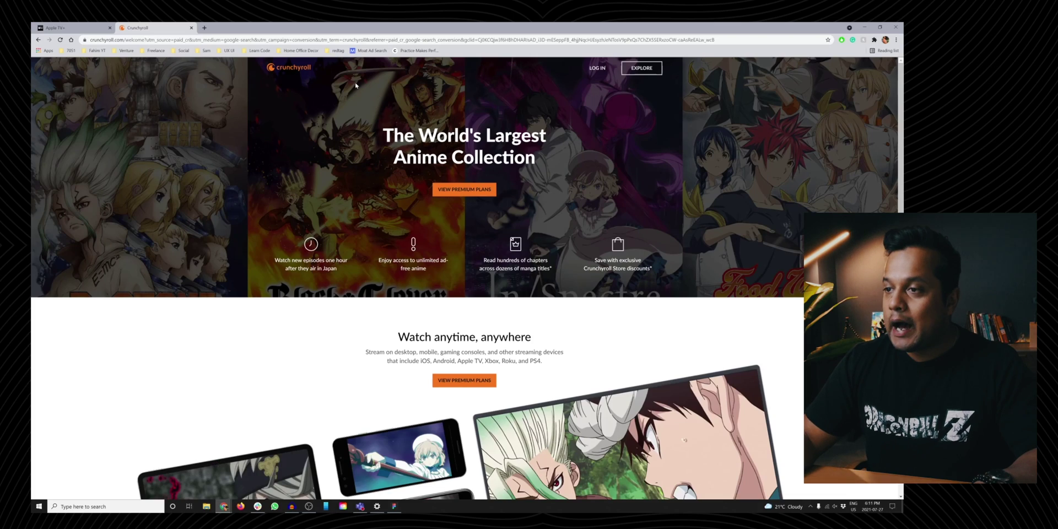
left_click(79, 26)
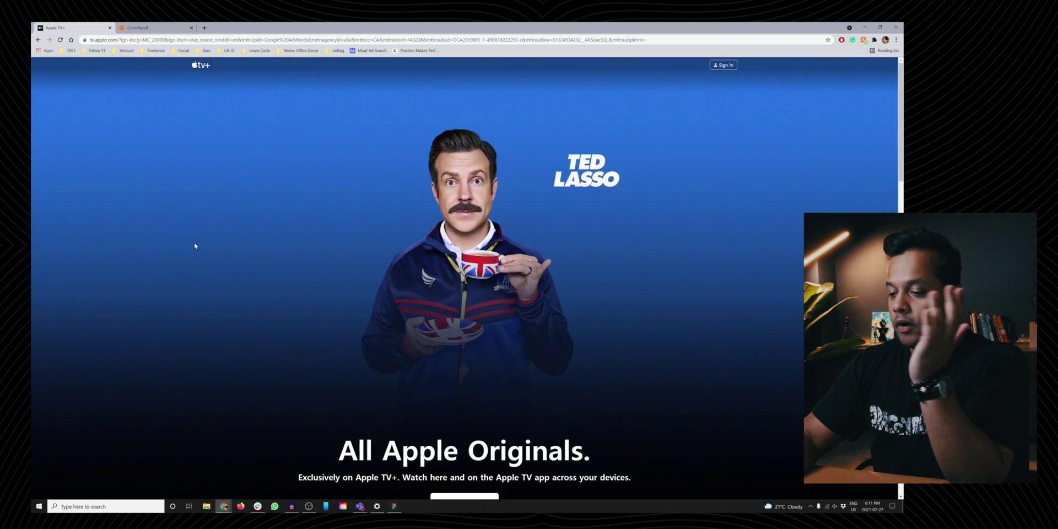
scroll(195, 246, "down", 3)
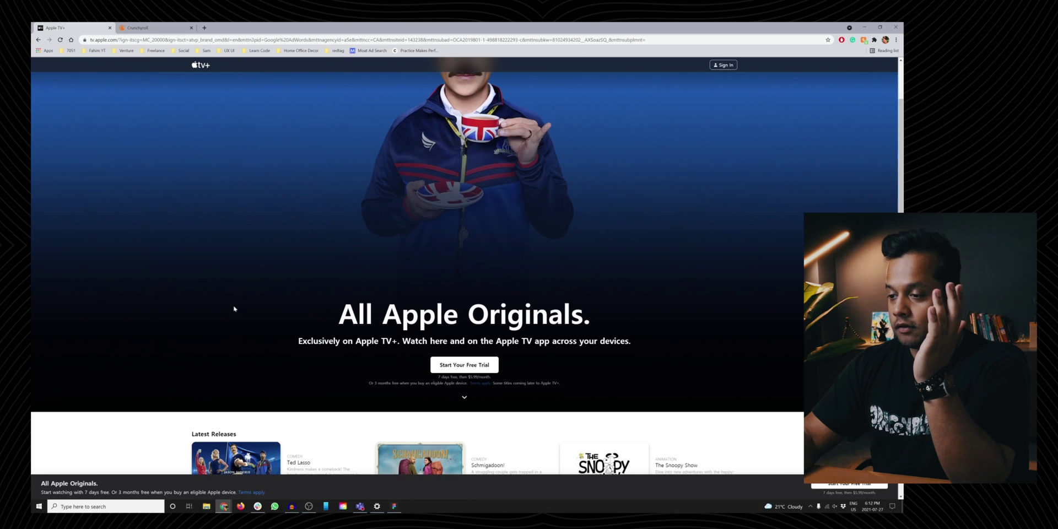
scroll(218, 324, "up", 3)
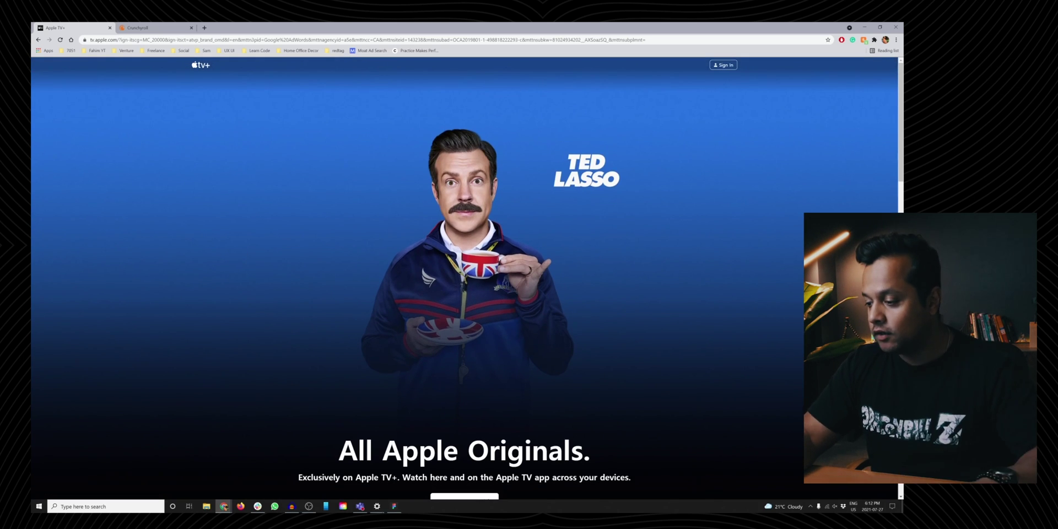
left_click(394, 506)
Draw a grey 1440×587 hero rectangle across the top of main page.
left_click(87, 47)
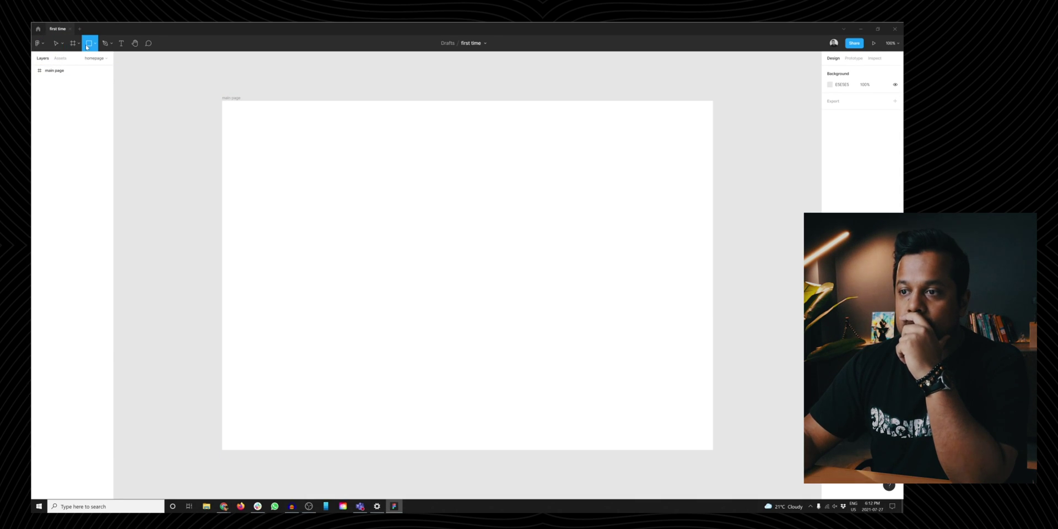
mouse_move(222, 101)
left_mouse_down()
mouse_move(387, 238)
mouse_move(682, 355)
mouse_move(710, 316)
mouse_move(711, 291)
mouse_move(711, 444)
mouse_move(696, 276)
mouse_move(711, 253)
mouse_move(713, 305)
left_mouse_up()
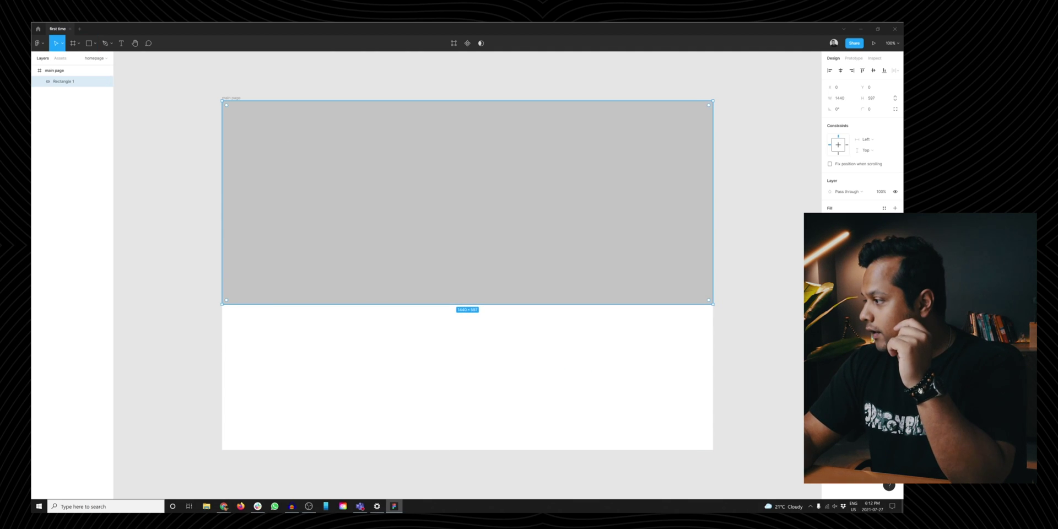
left_click(831, 219)
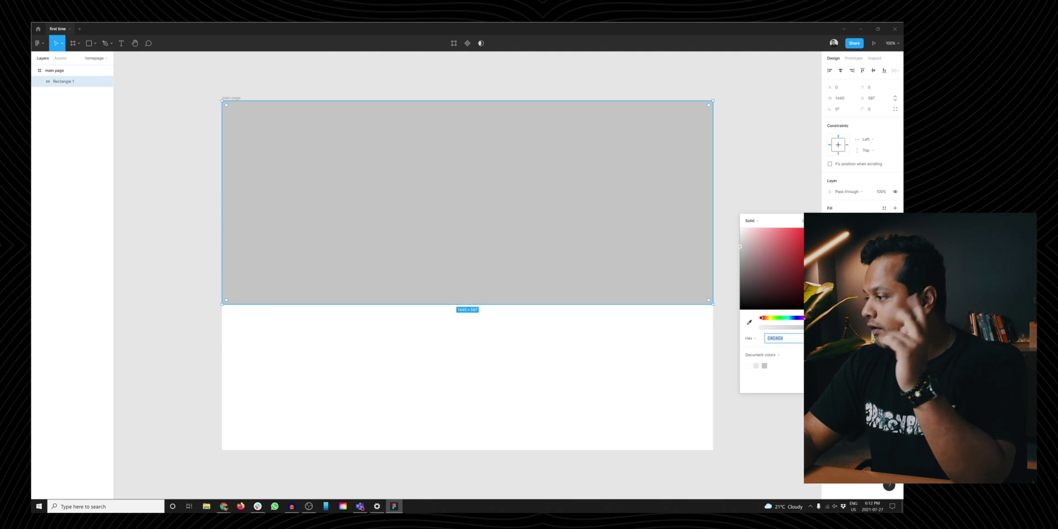
left_click(740, 158)
Duplicate the hero rectangle to a spare copy right of the frame.
left_click(432, 199)
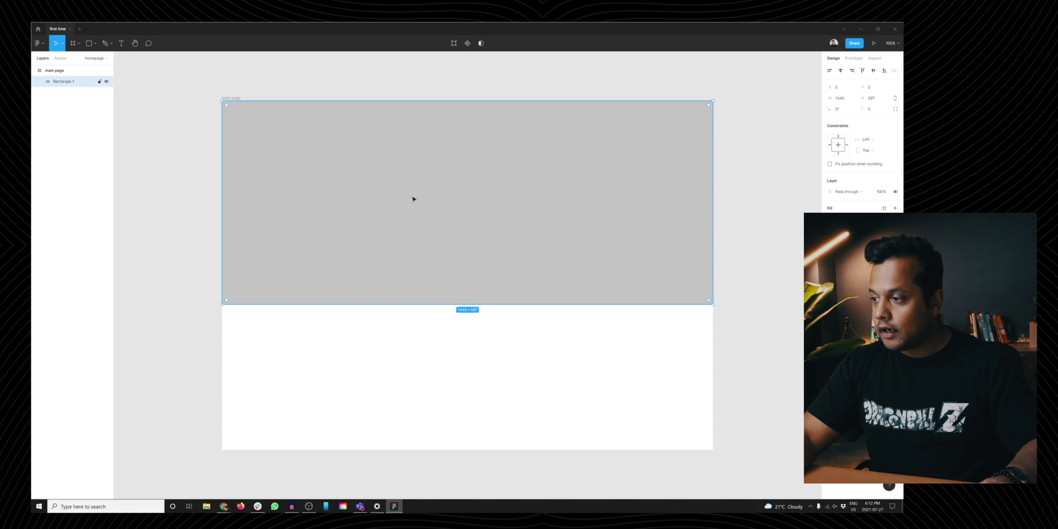
left_click_drag(338, 197, 751, 199)
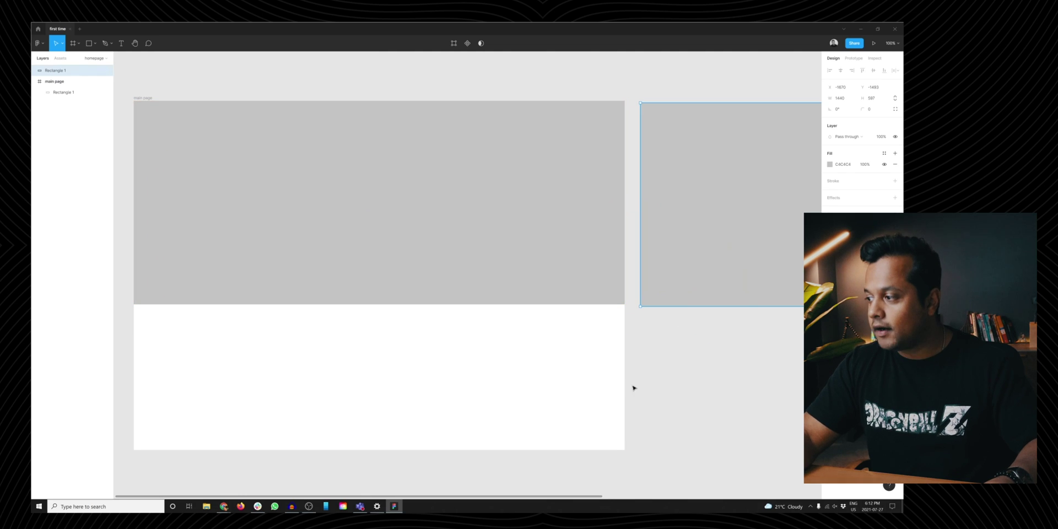
left_click_drag(435, 369, 485, 355)
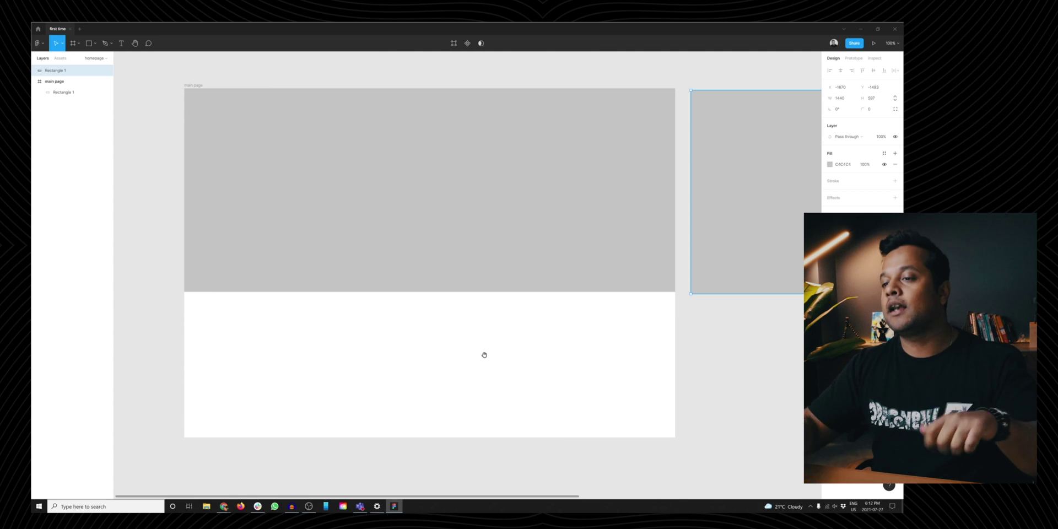
left_click(434, 233)
left_click(177, 226)
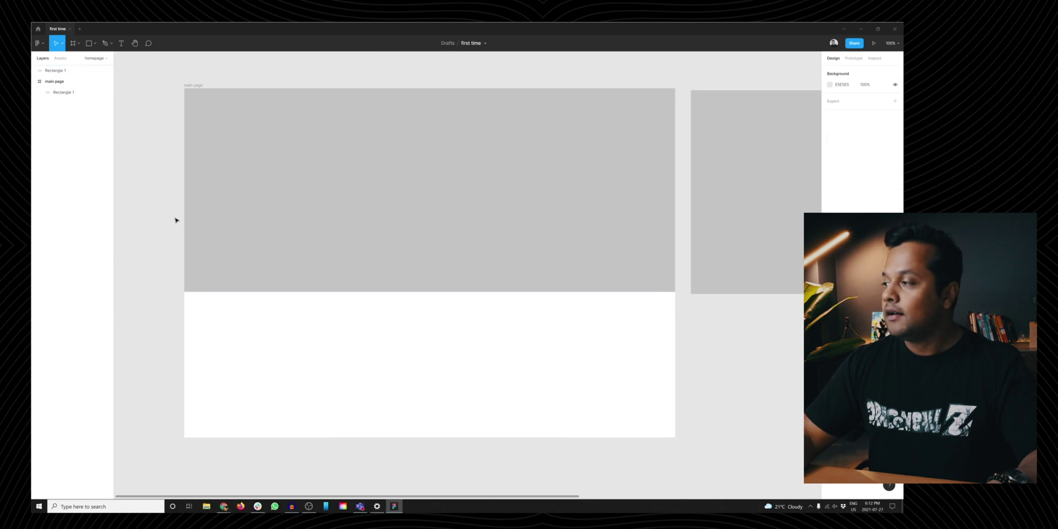
Duplicate the rectangle above the frame and shrink it into a 1440×49 bar.
scroll(362, 296, "up", 5)
left_click(471, 340)
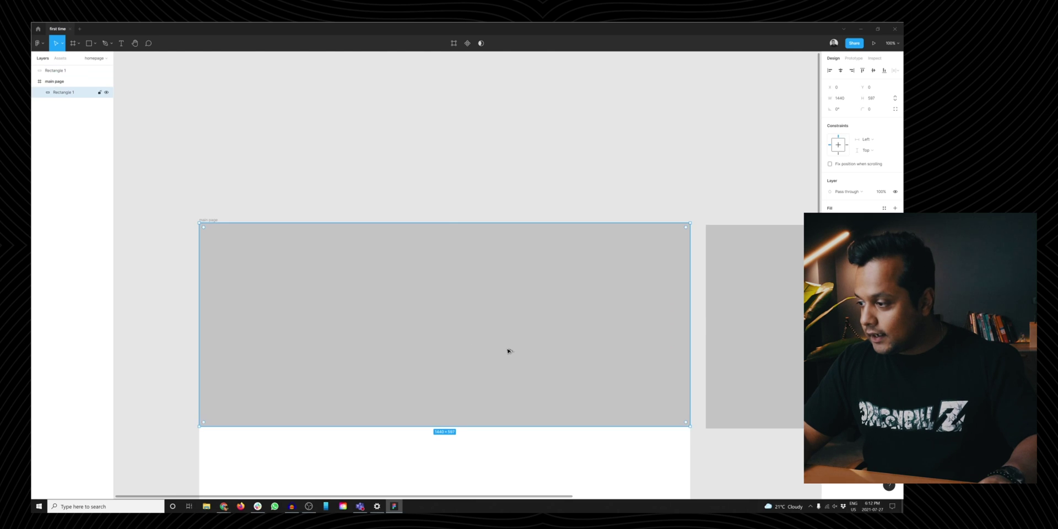
left_click_drag(508, 349, 506, 139)
scroll(473, 296, "up", 4)
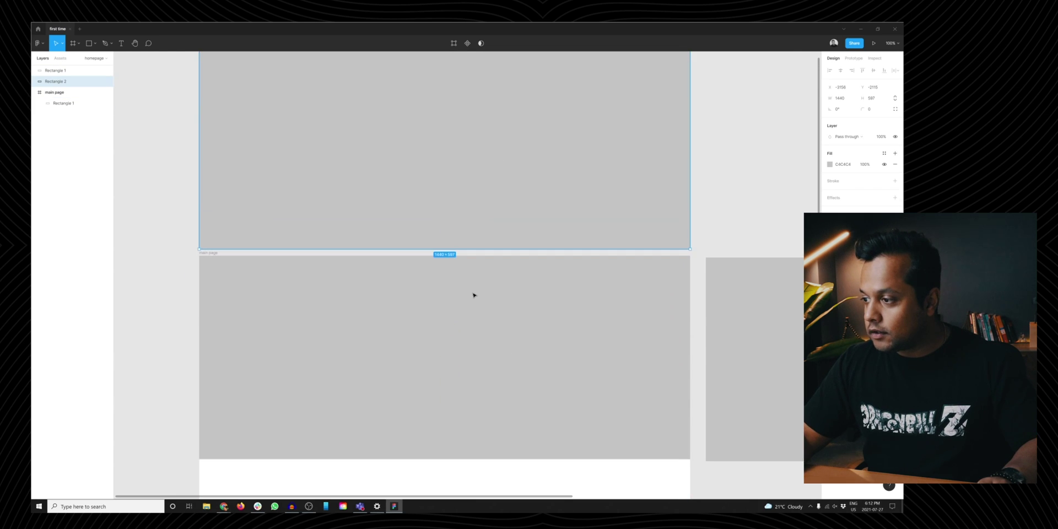
left_click_drag(451, 292, 468, 326)
left_click(499, 231)
left_click(494, 123)
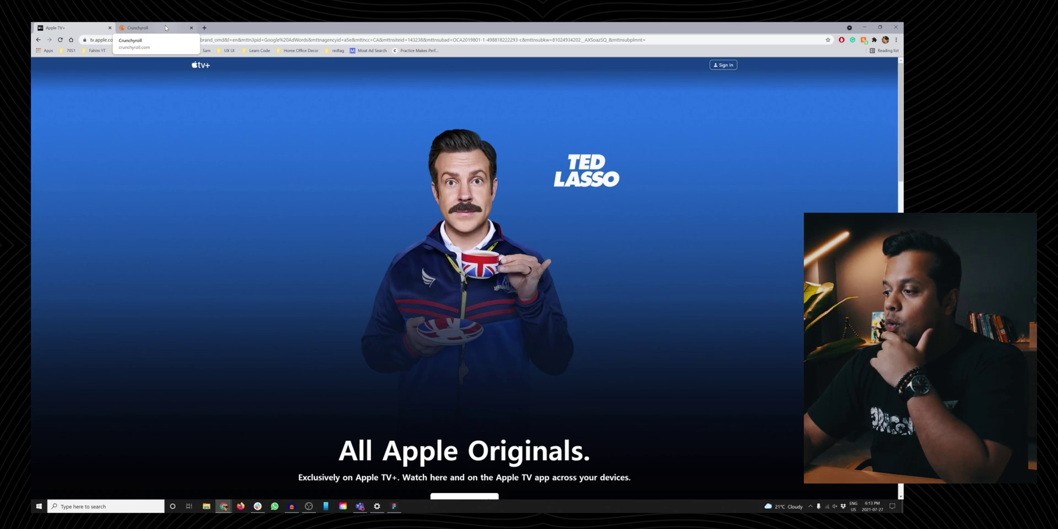
Search 'dragonballz' in a new Chrome tab and save the DeviantArt Majin Vegeta render as majin.png.
left_click(166, 28)
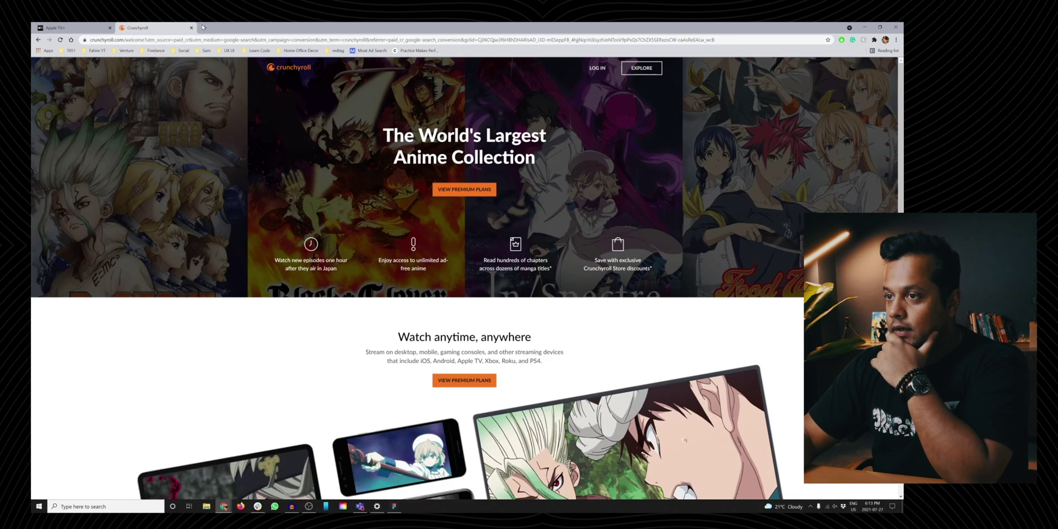
left_click(204, 28)
type("dragonballz")
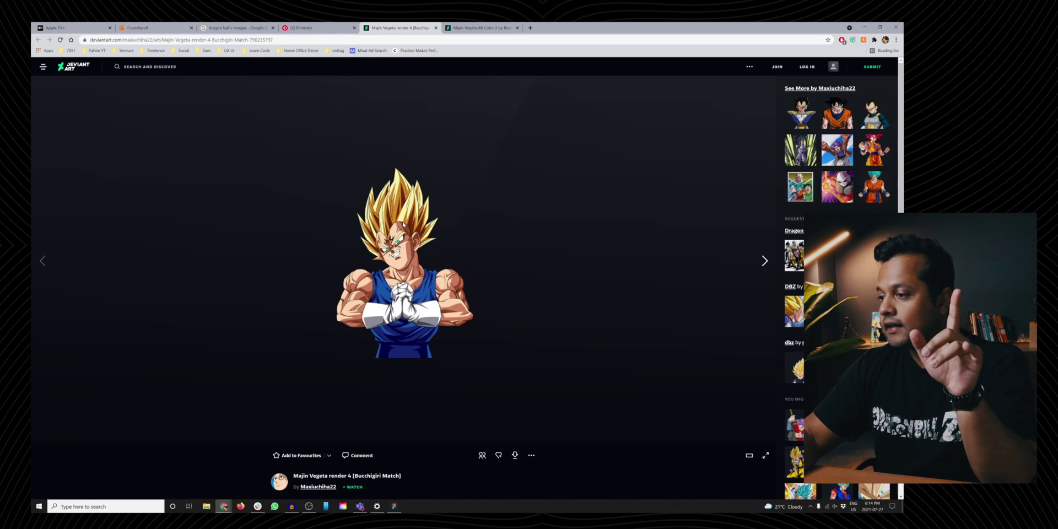
right_click(403, 224)
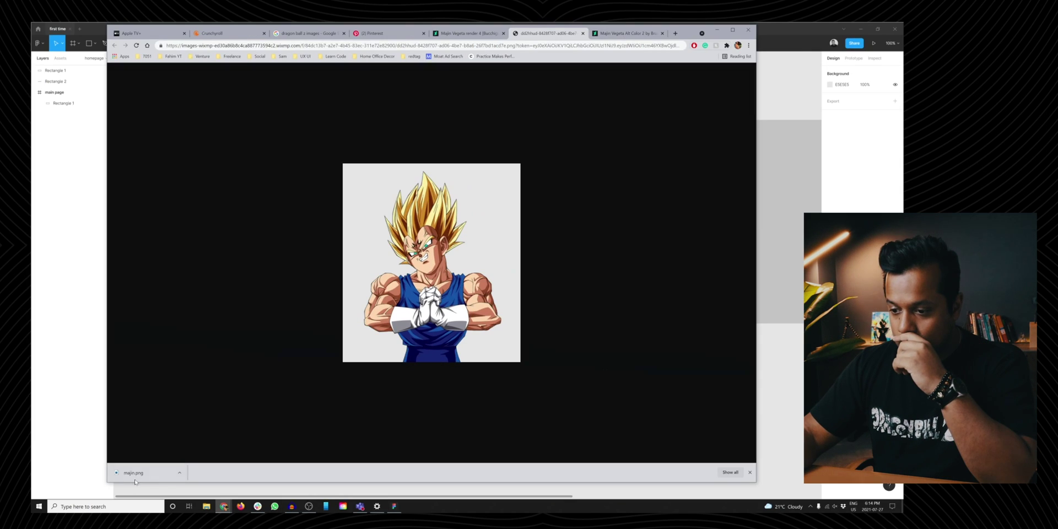
Bring majin.png into the main page frame onto the grey hero rectangle, then reopen the design file.
left_click_drag(135, 482, 195, 478)
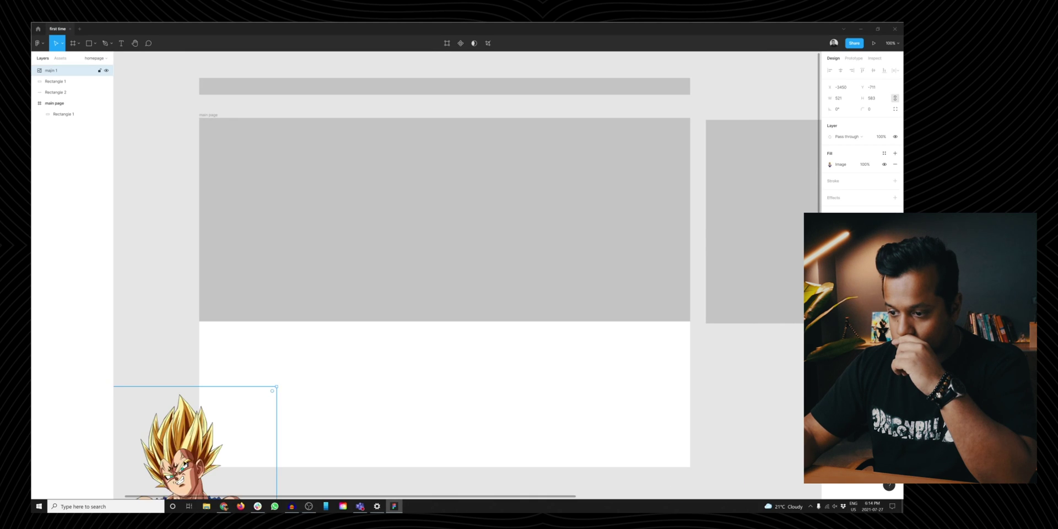
left_click_drag(193, 441, 447, 179)
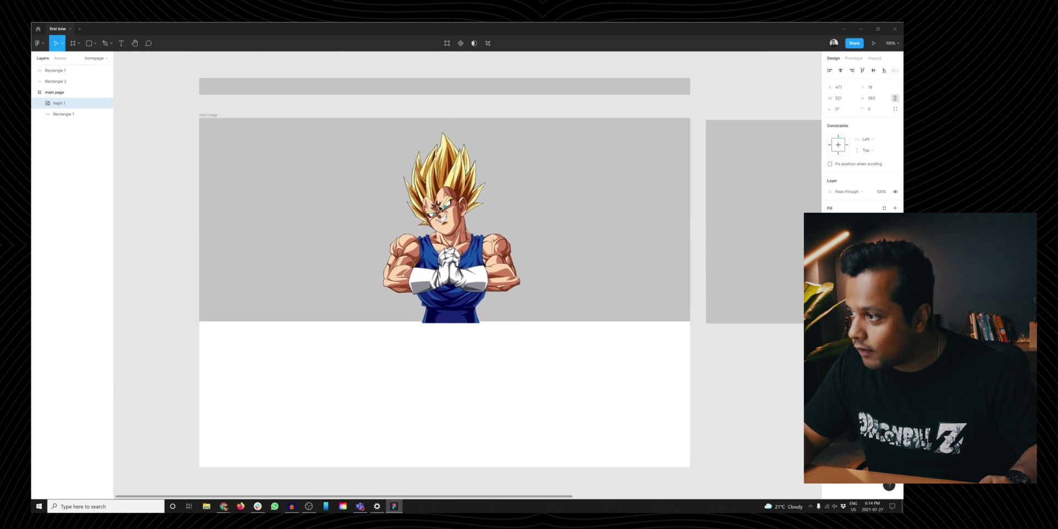
left_click(503, 394)
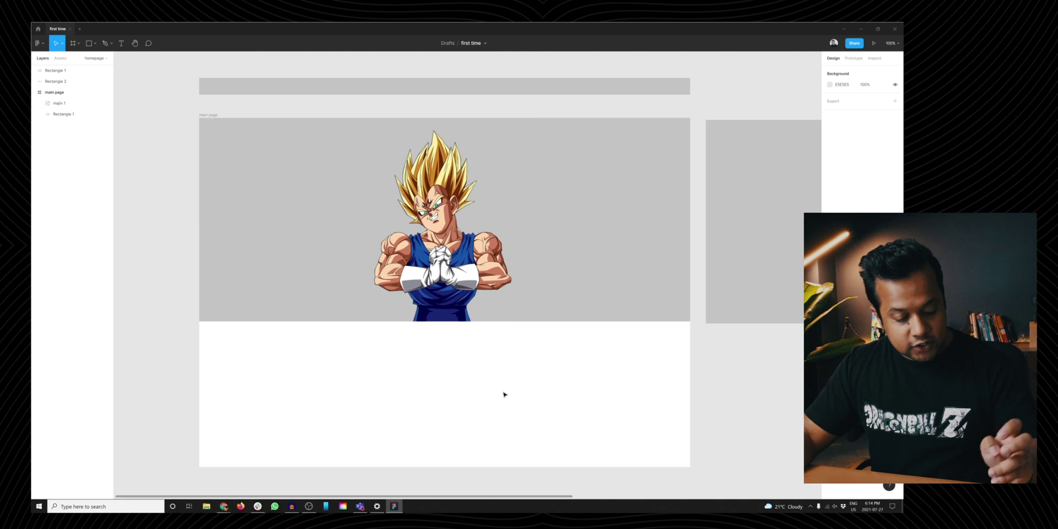
key("ctrl+shift+Tab")
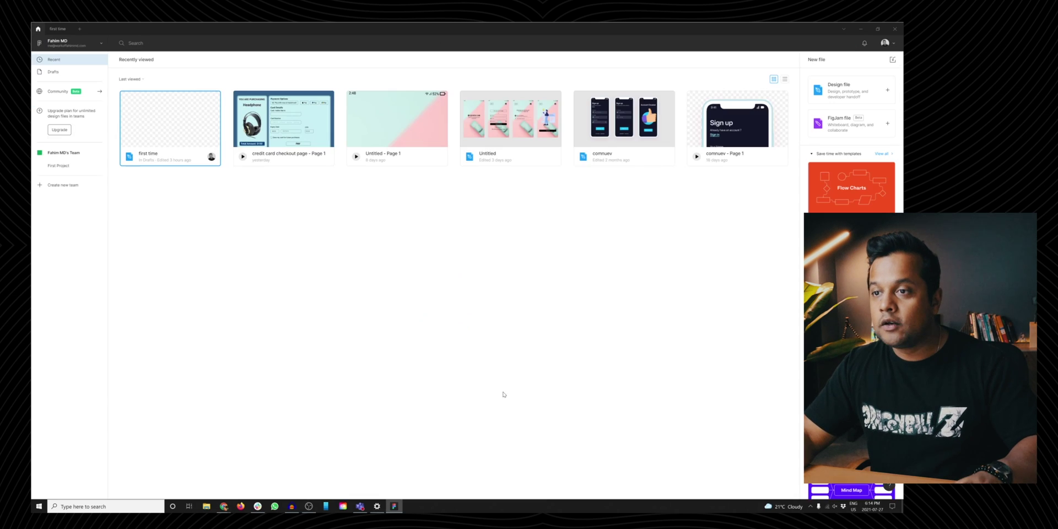
double_click(187, 117)
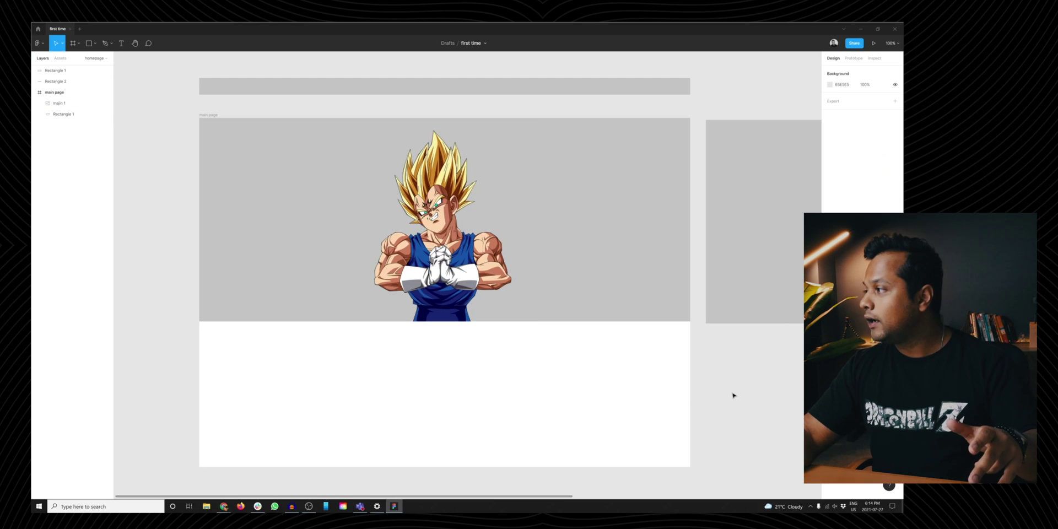
Reopen the first design file and zoom out to see the whole page.
left_click(494, 296)
scroll(493, 296, "up", 10)
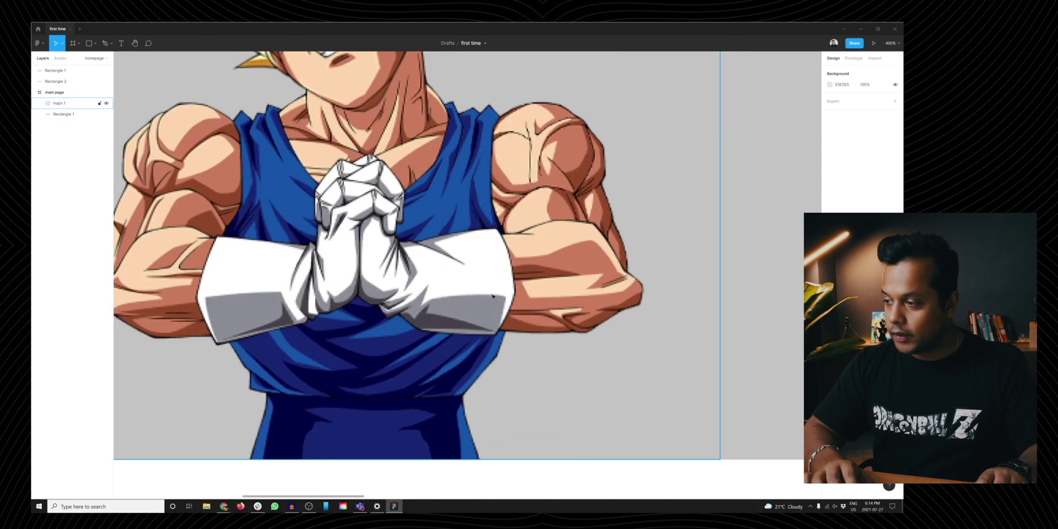
key("ctrl+shift+Tab")
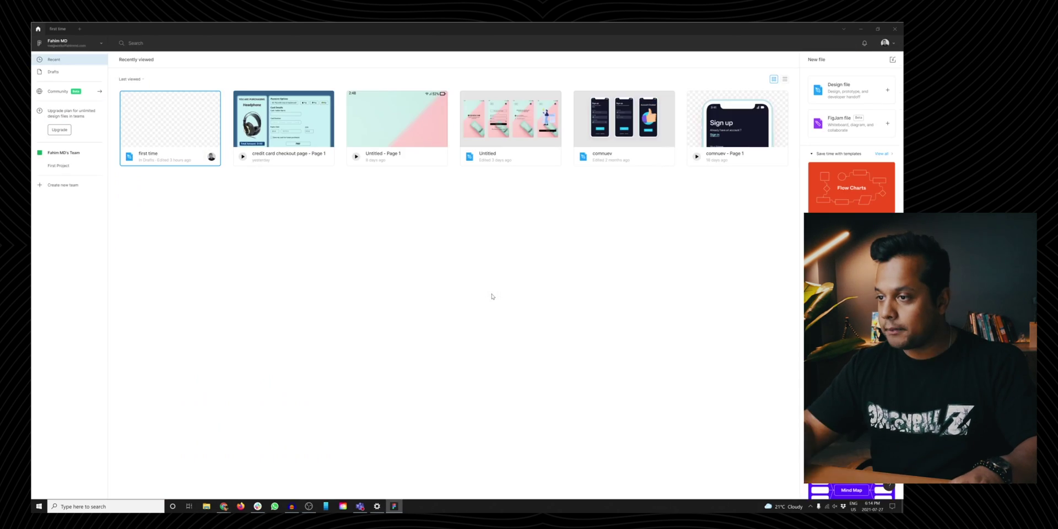
double_click(158, 96)
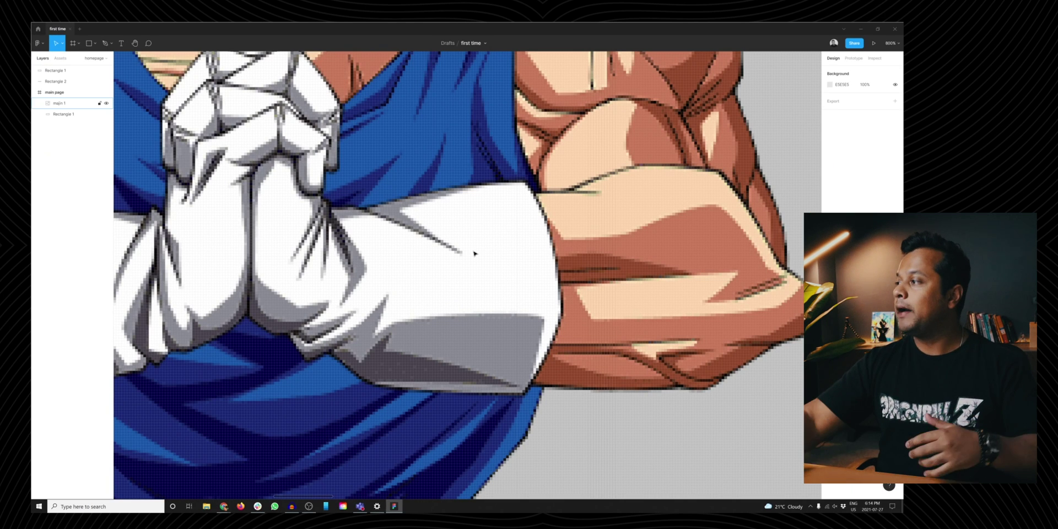
left_click(892, 43)
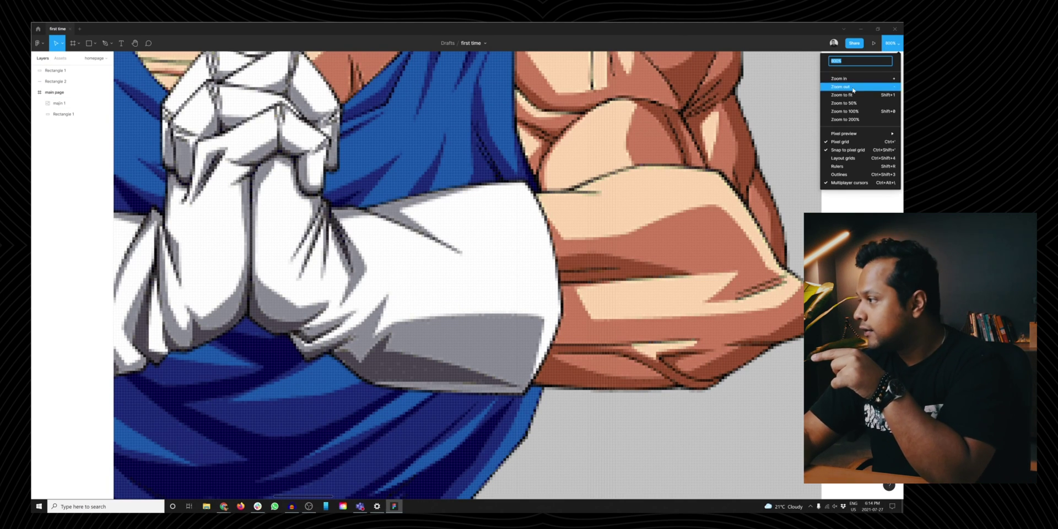
left_click(877, 104)
Reposition the Vegeta image within the grey hero area.
left_click(439, 307)
left_click(436, 295)
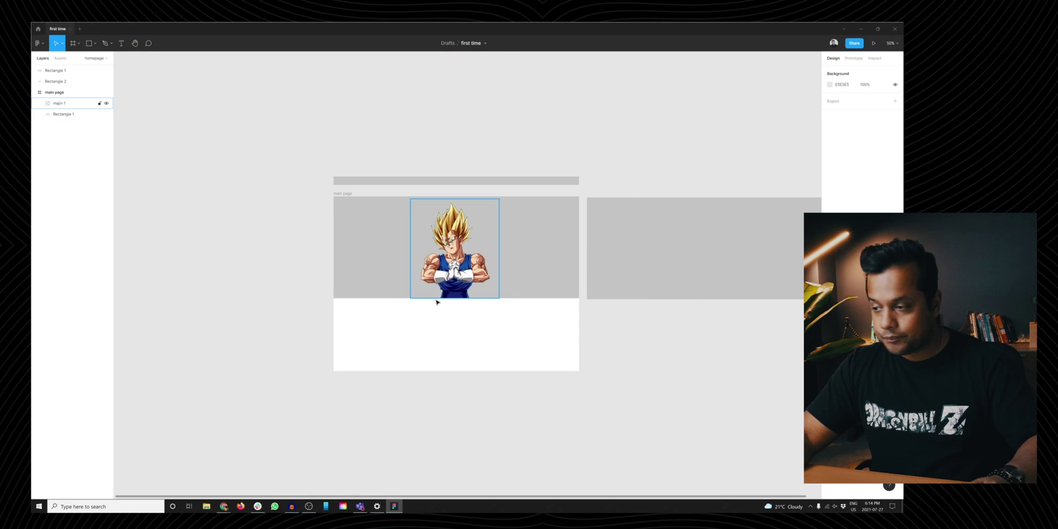
left_click_drag(412, 284, 501, 319)
left_click(416, 307)
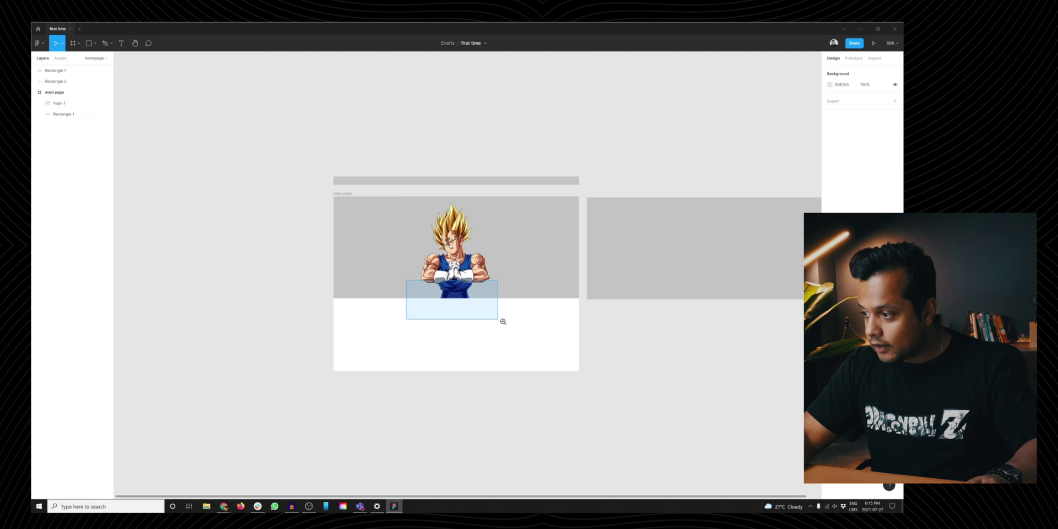
scroll(461, 303, "up", 4)
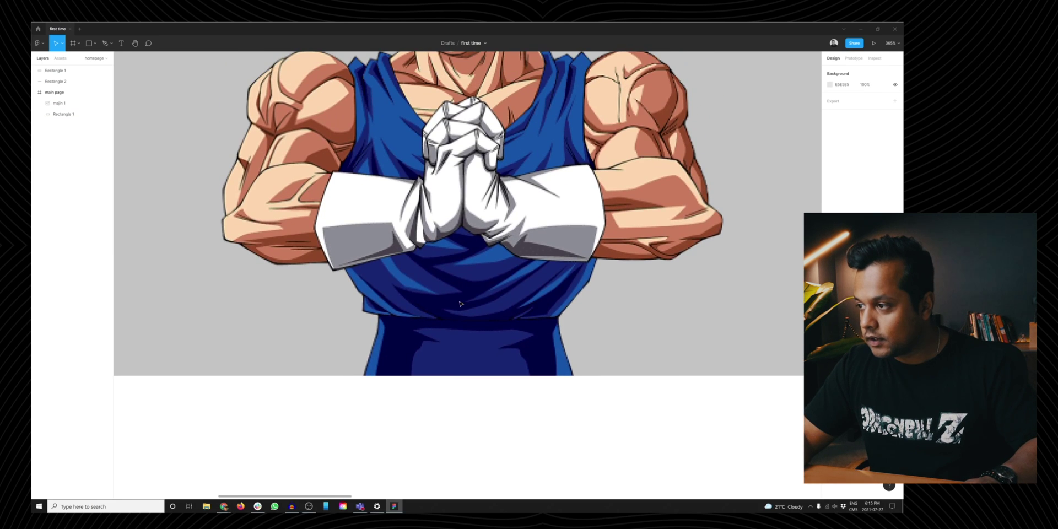
scroll(460, 303, "up", 3)
Move the Vegeta image lower in the hero and select it together with Rectangle 1.
right_click(487, 180)
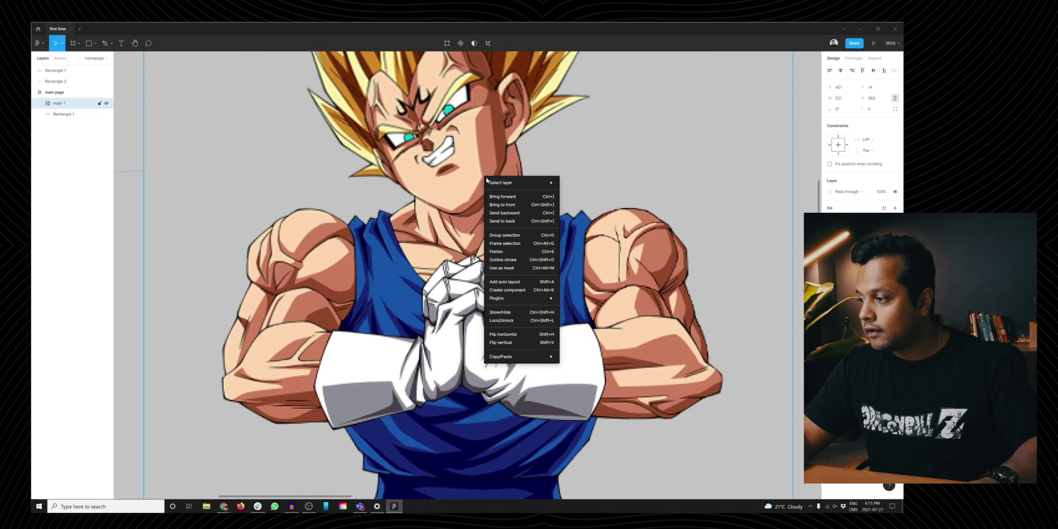
key("Escape")
key("shift+0")
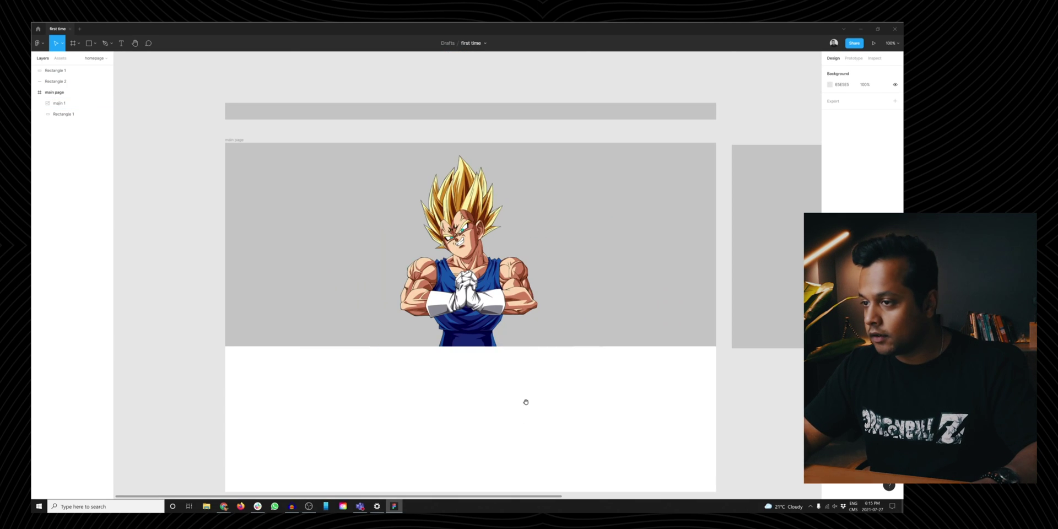
left_click_drag(525, 401, 427, 378)
left_click_drag(424, 287, 424, 322)
left_click_drag(409, 401, 388, 278)
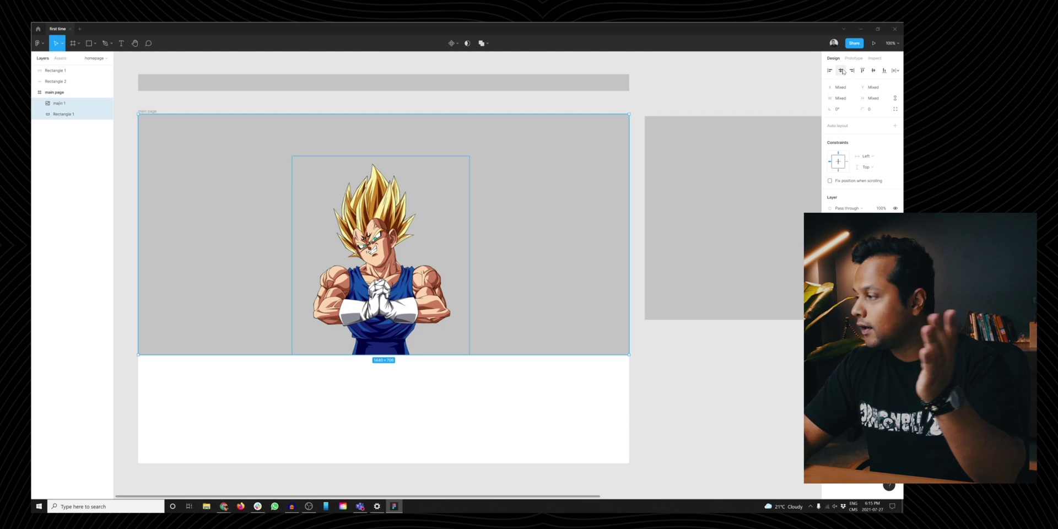
Fill the top bar rectangle with black (000000) and move it to the main page's top.
left_click(411, 381)
scroll(427, 221, "up", 3)
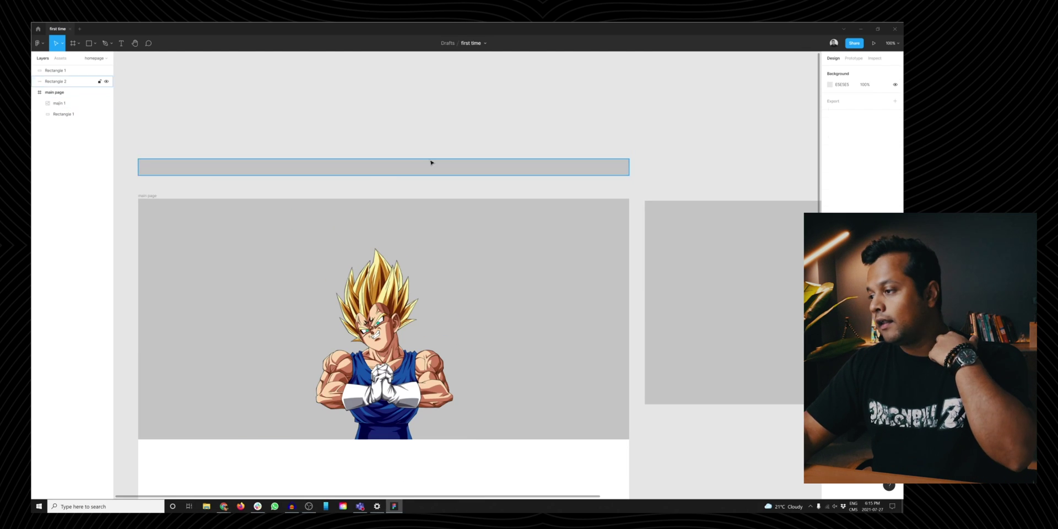
left_click(432, 162)
left_click(830, 164)
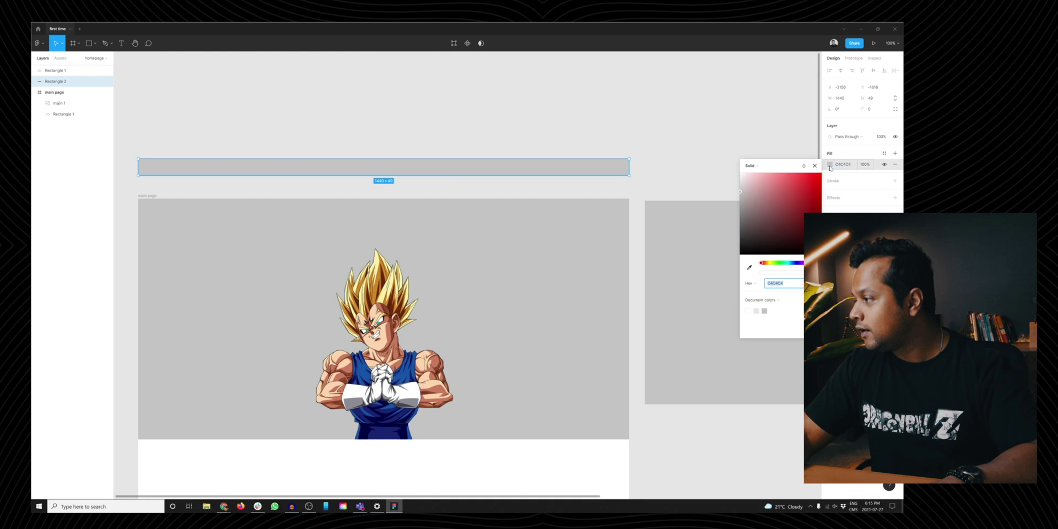
left_click_drag(792, 213, 724, 268)
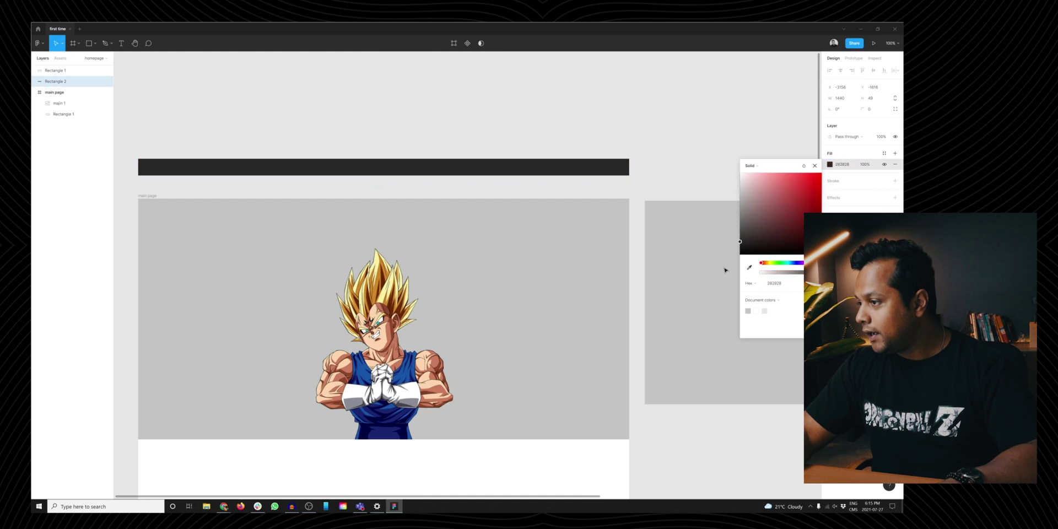
left_click(580, 135)
left_click_drag(511, 170, 512, 203)
left_click(475, 167)
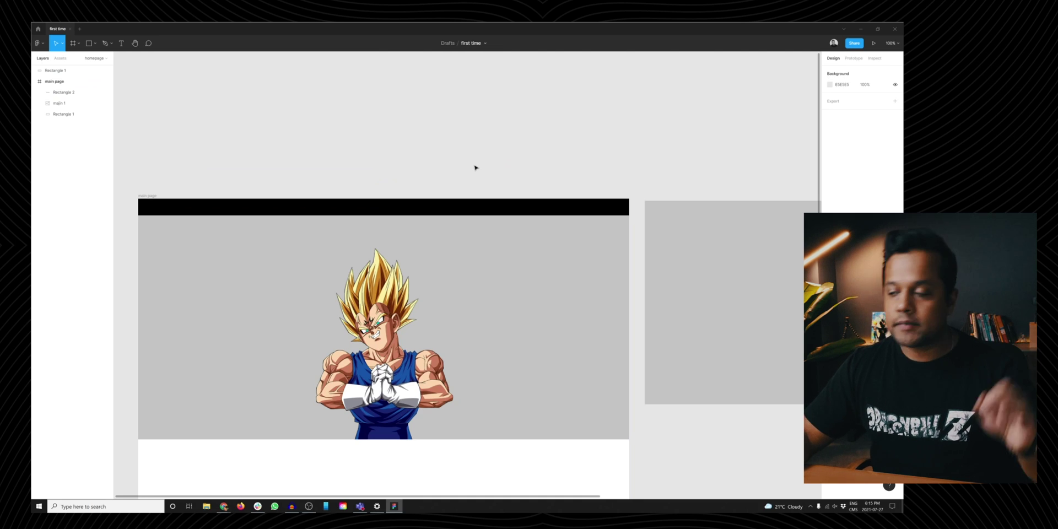
Fill the hero rectangle with the shirt's blue sampled from Vegeta, then return to the Apple TV+ page.
scroll(456, 311, "down", 2)
scroll(468, 272, "up", 1)
left_click(583, 193)
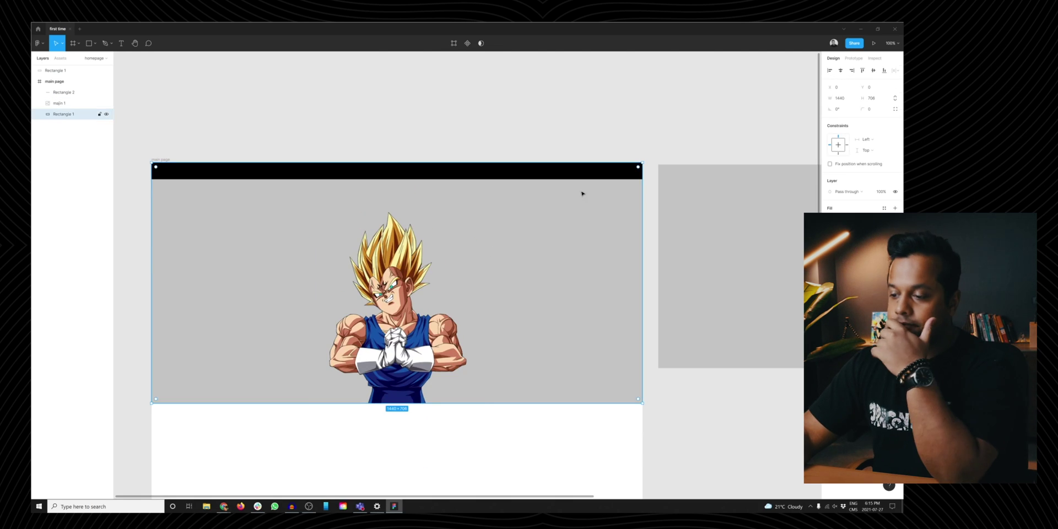
mouse_move(219, 510)
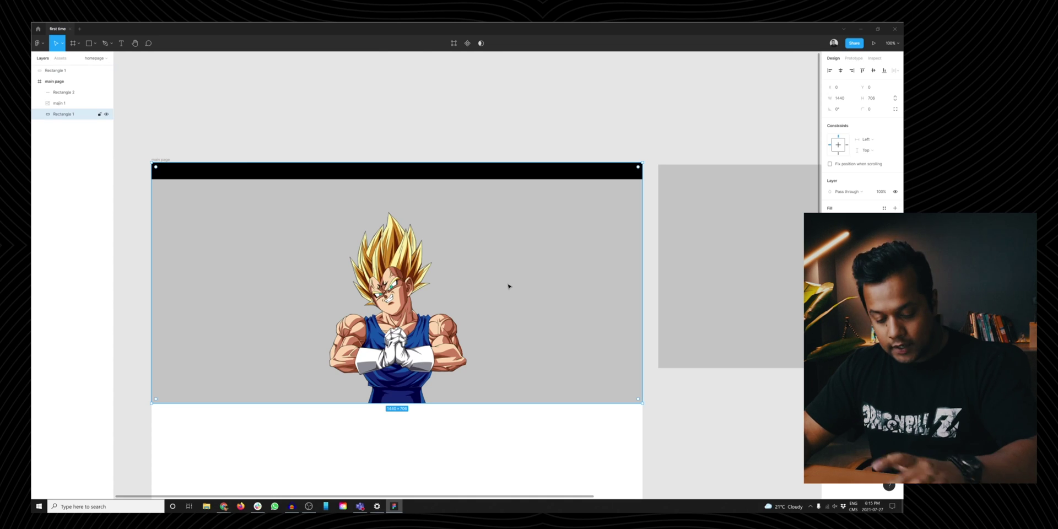
key("i")
left_click(408, 255)
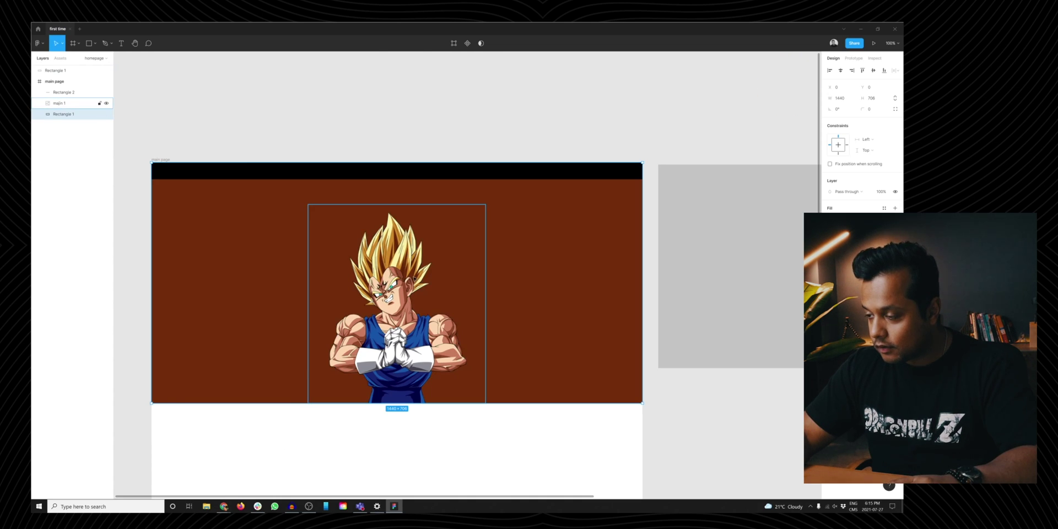
key("i")
left_click(426, 355)
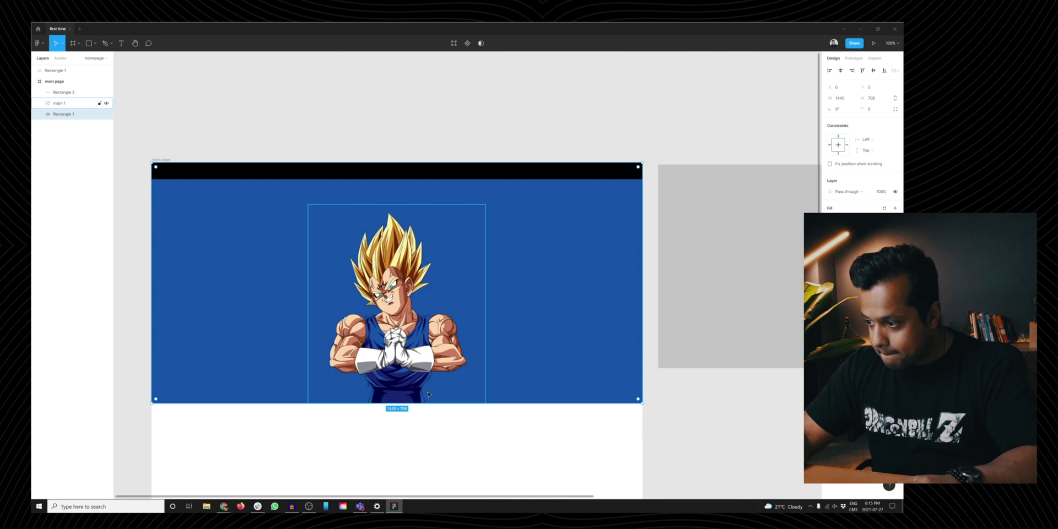
key("Escape")
key("alt+Tab")
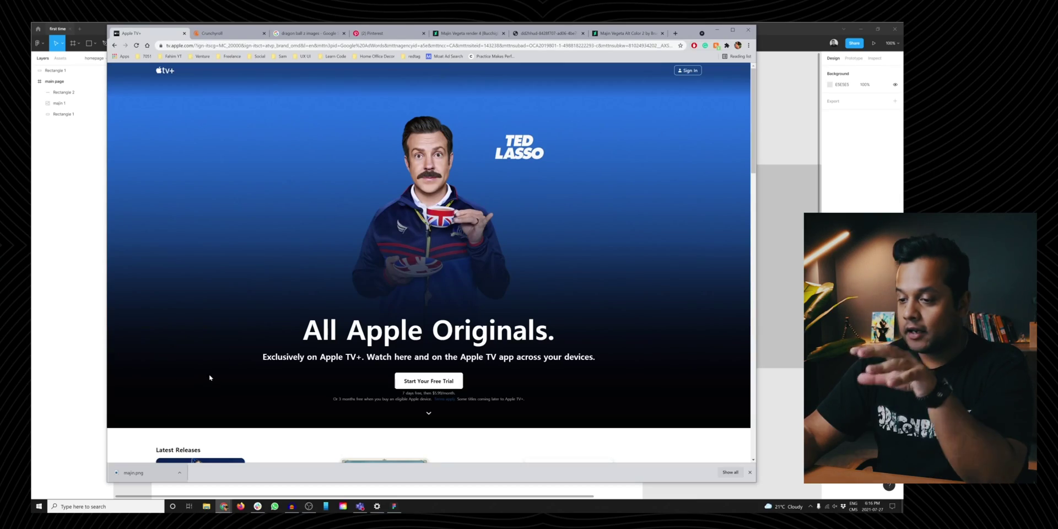
Lock the majin 1 image and Rectangle 1 hero background, then confirm they can't be selected.
left_click(65, 373)
scroll(425, 428, "down", 3)
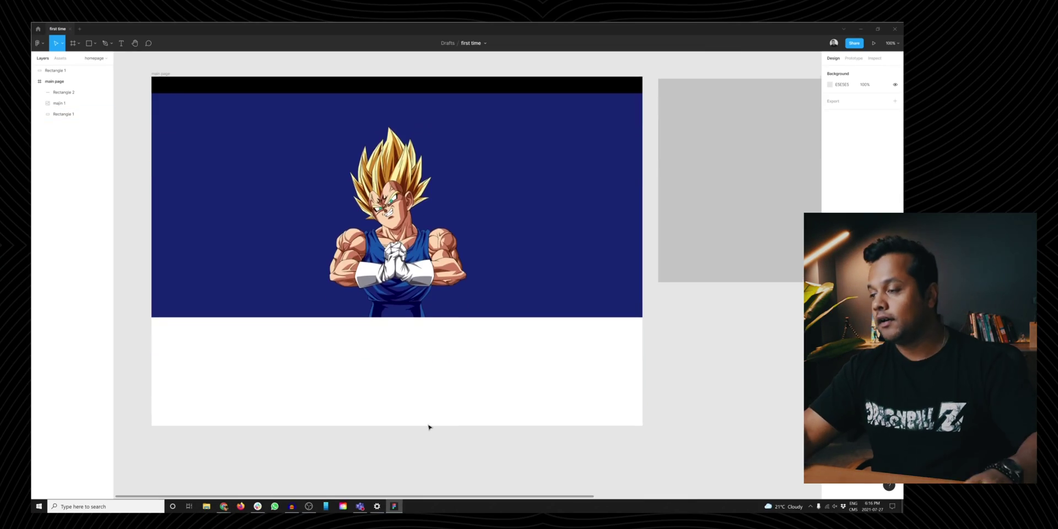
left_click(432, 88)
left_click(419, 298)
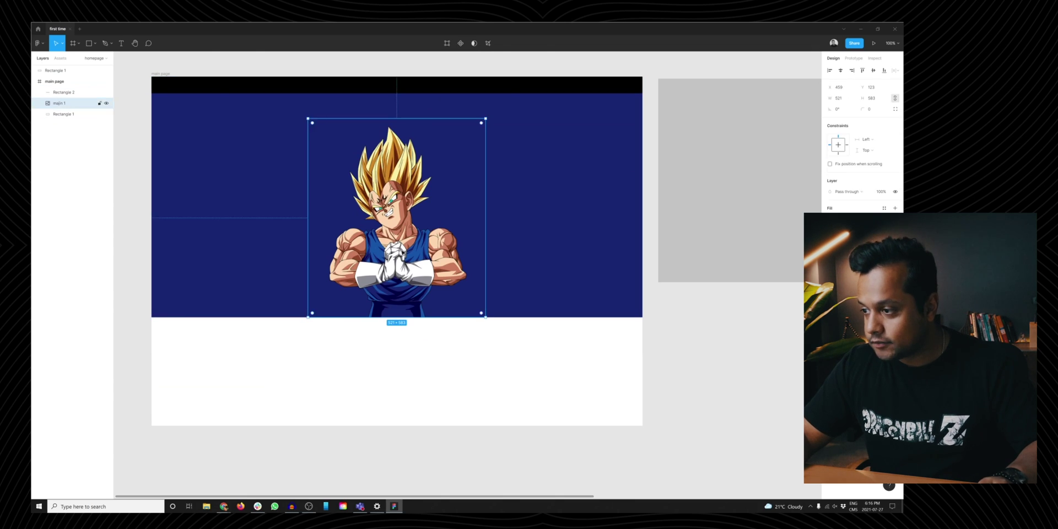
left_click(539, 257, "shift")
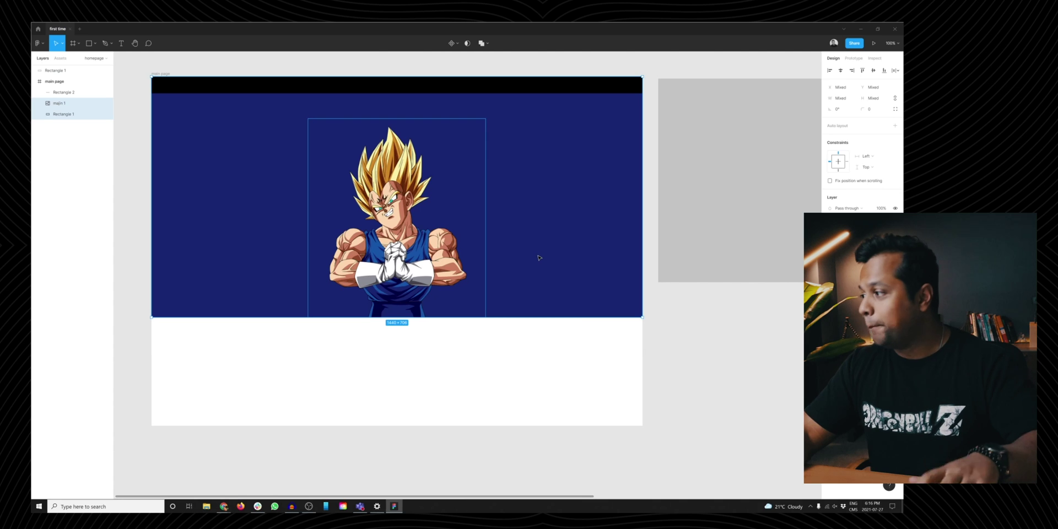
right_click(510, 211)
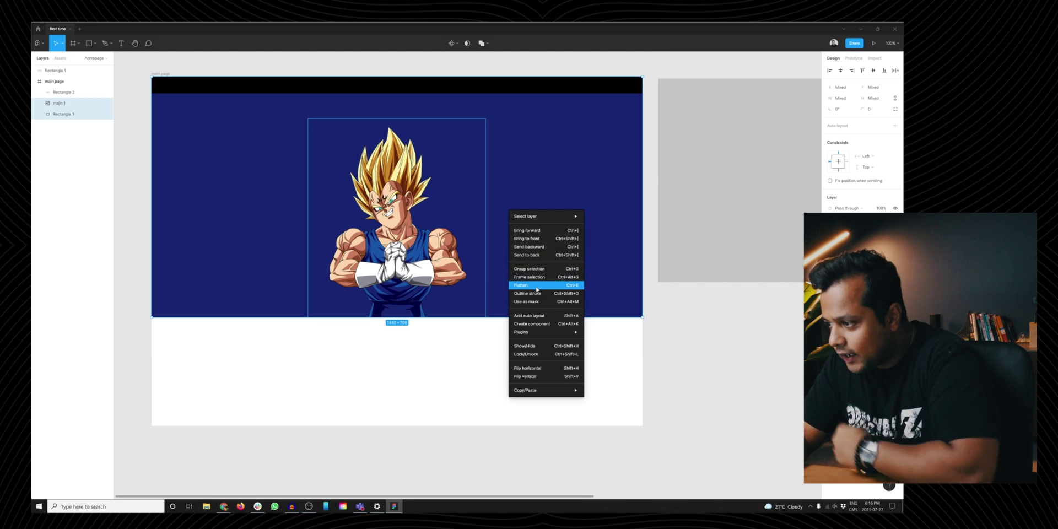
mouse_move(533, 334)
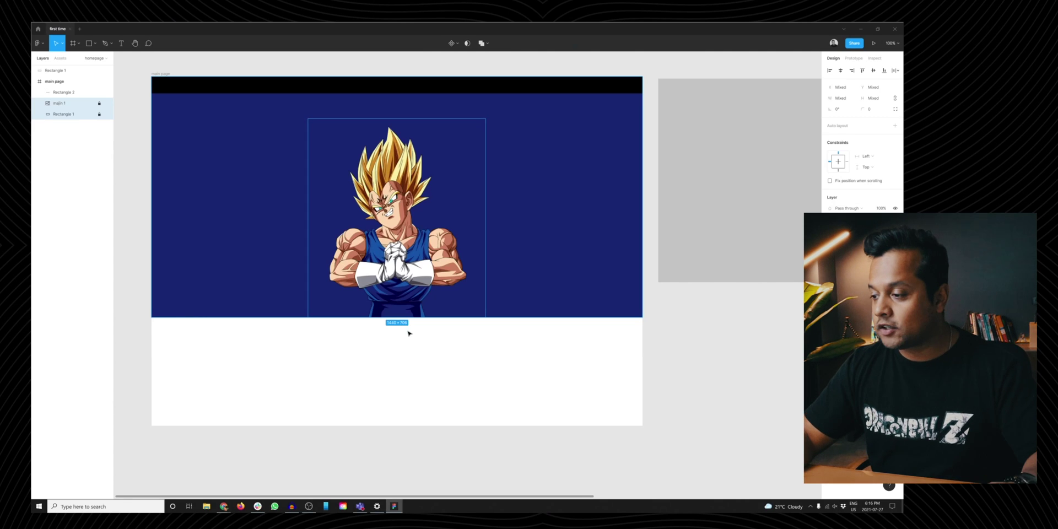
left_click(408, 333)
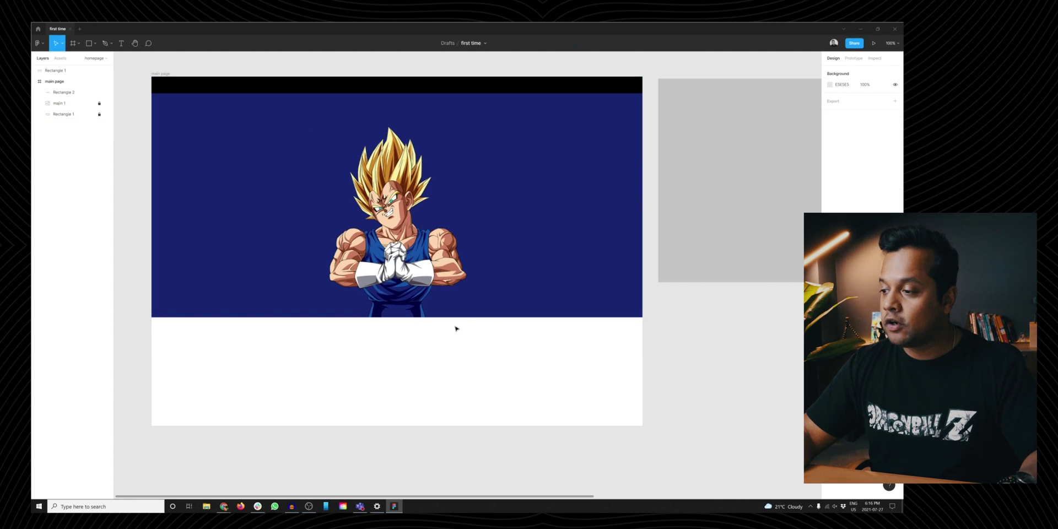
left_click_drag(263, 157, 380, 245)
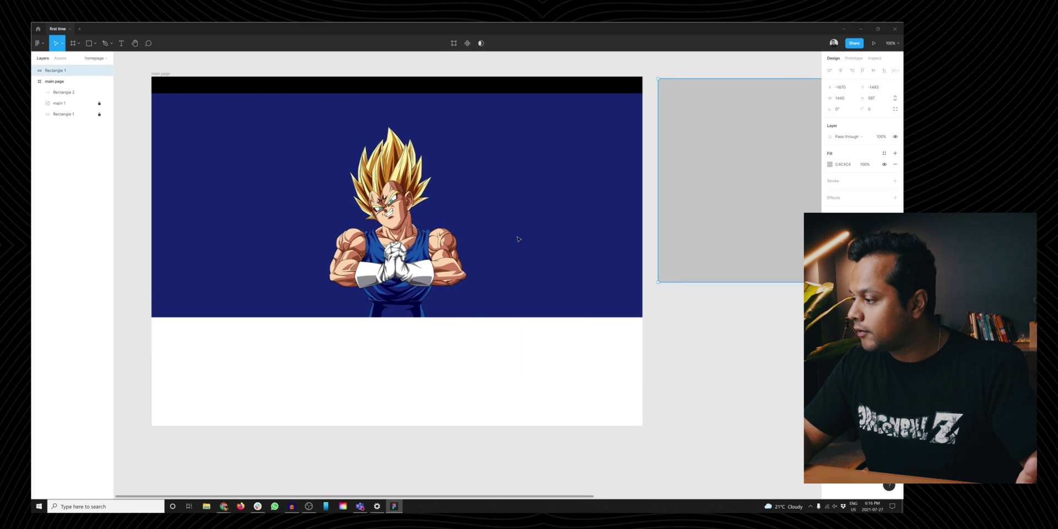
Draw Rectangle 3 over the hero and switch its fill to a linear gradient.
key("r")
left_click_drag(642, 317, 152, 113)
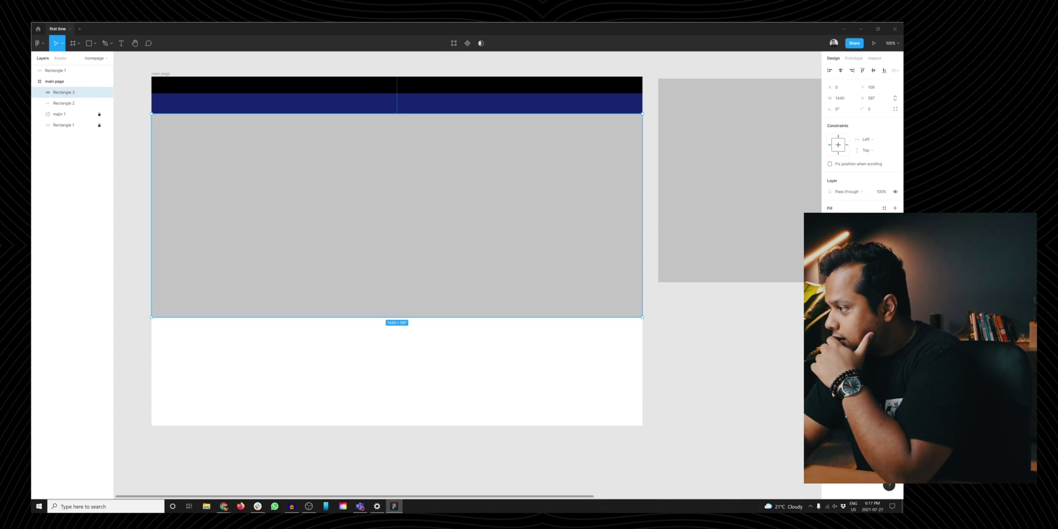
left_click(831, 219)
left_click(762, 223)
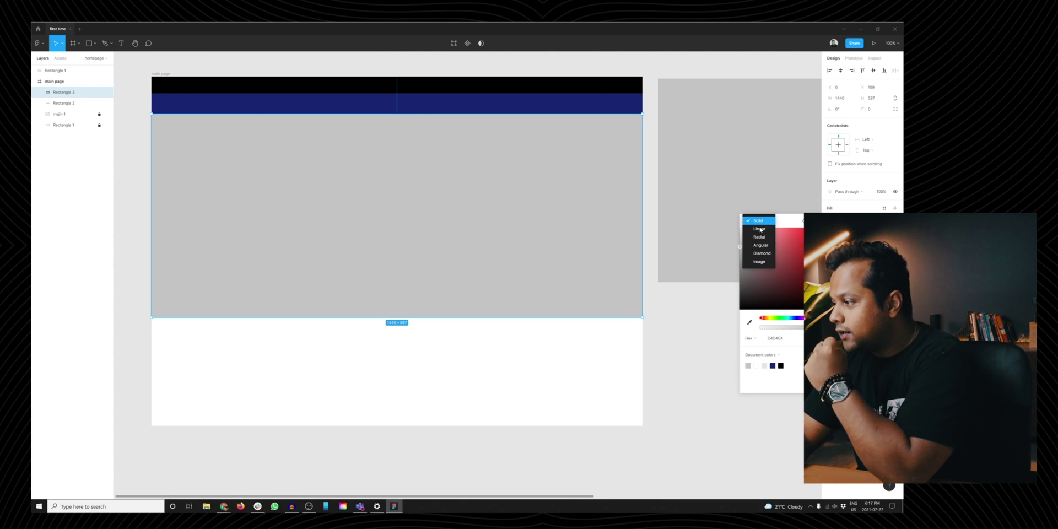
left_click(772, 229)
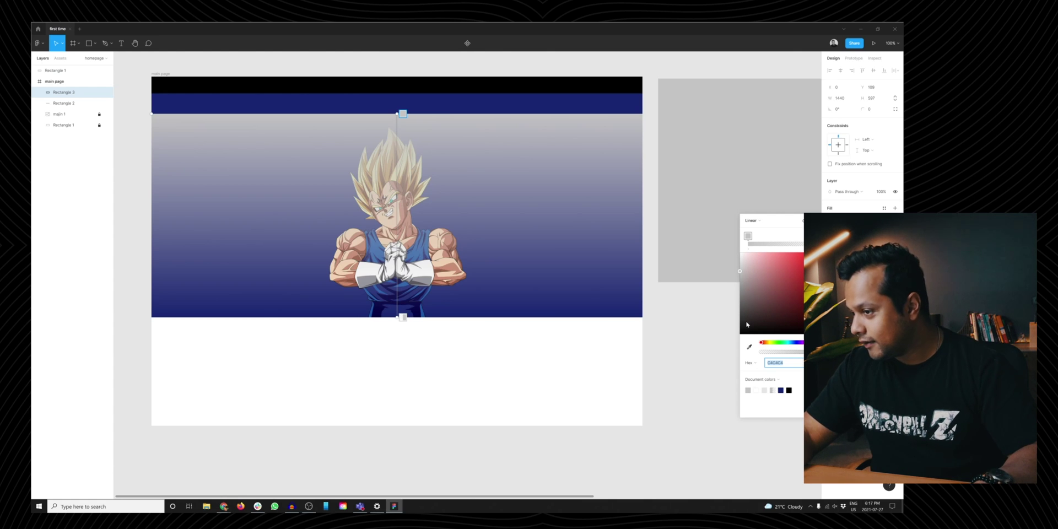
Set the gradient stops to black and deep blue and adjust the gradient handles.
left_click_drag(747, 324, 723, 352)
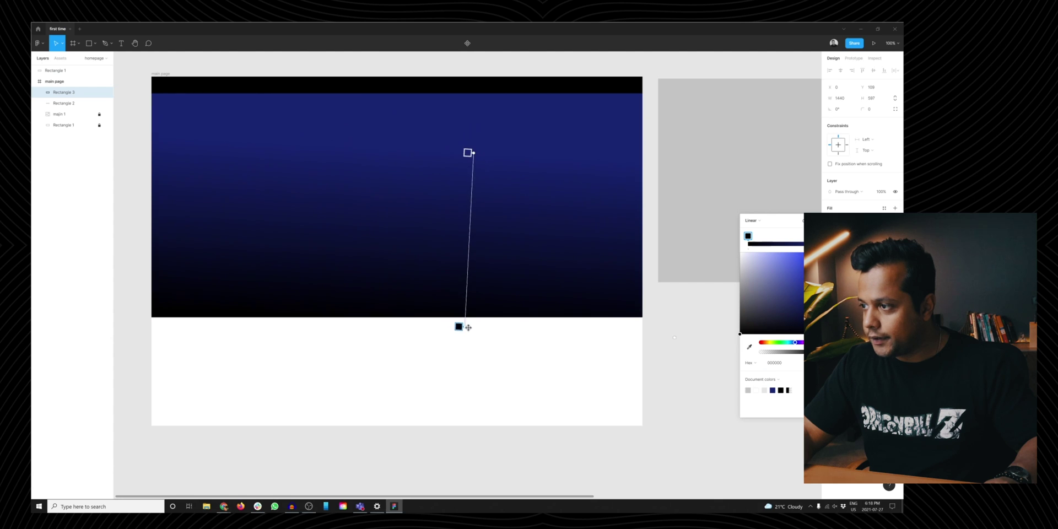
left_click_drag(464, 324, 468, 335)
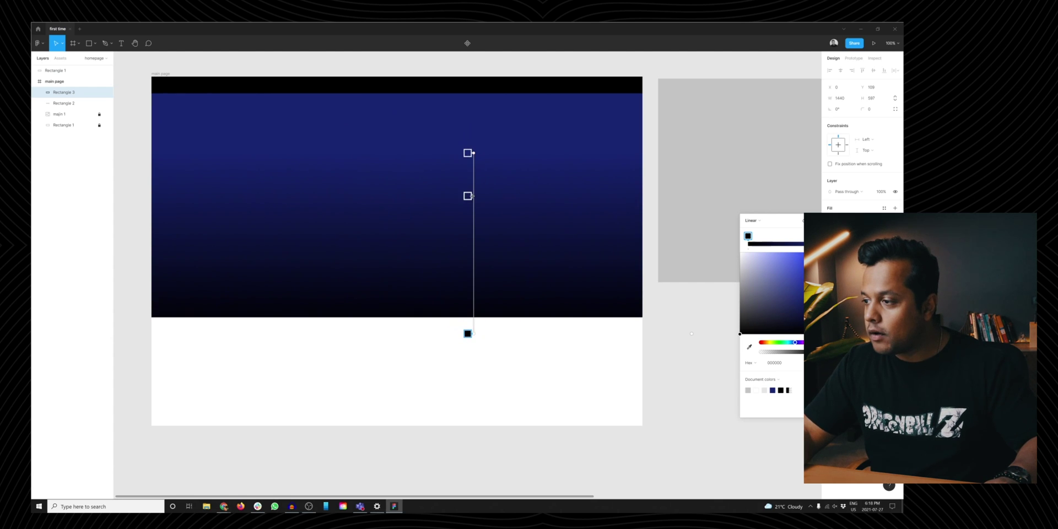
left_click_drag(458, 322, 413, 306)
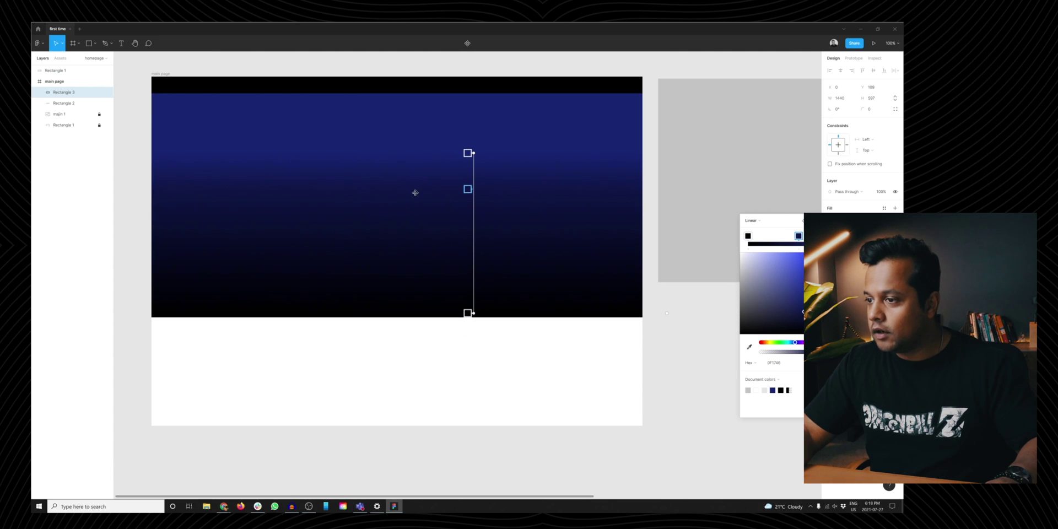
left_click_drag(411, 186, 414, 206)
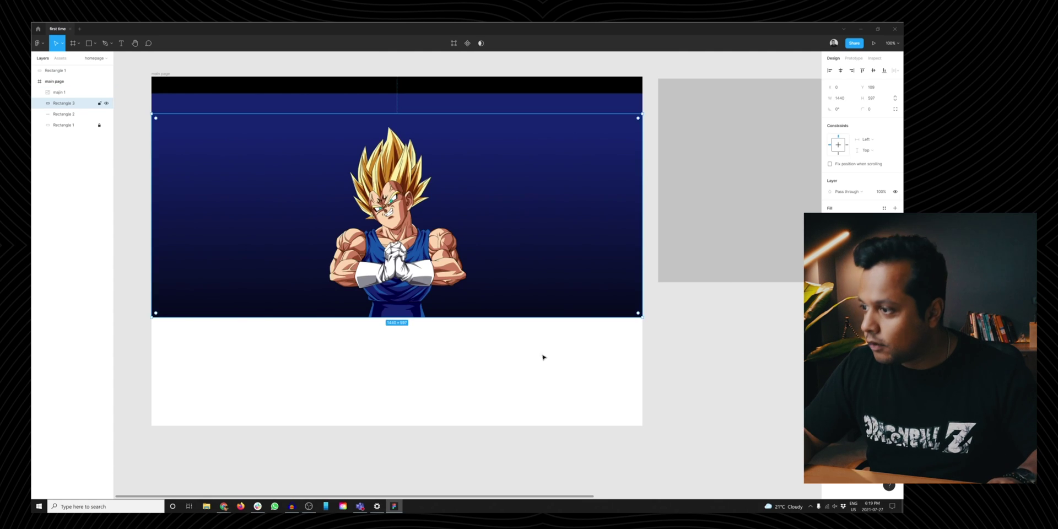
left_click(535, 387)
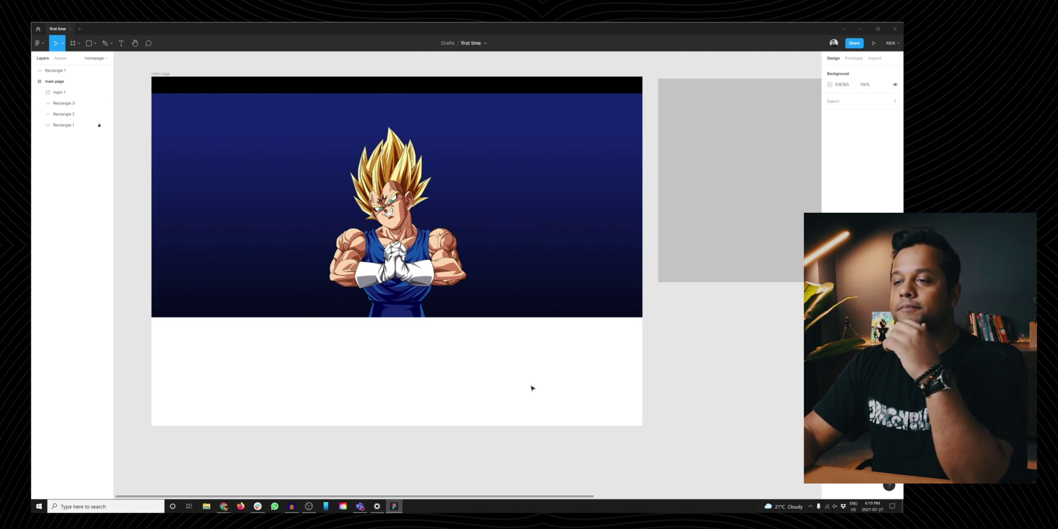
scroll(465, 376, "up", 5)
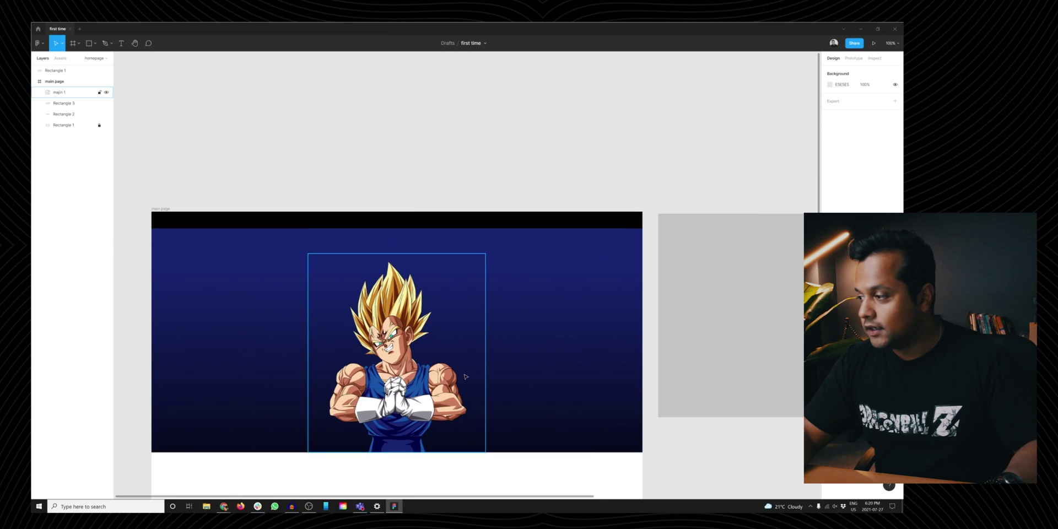
Capture the Apple TV+ site header with the Snipping Tool.
key("alt+Tab")
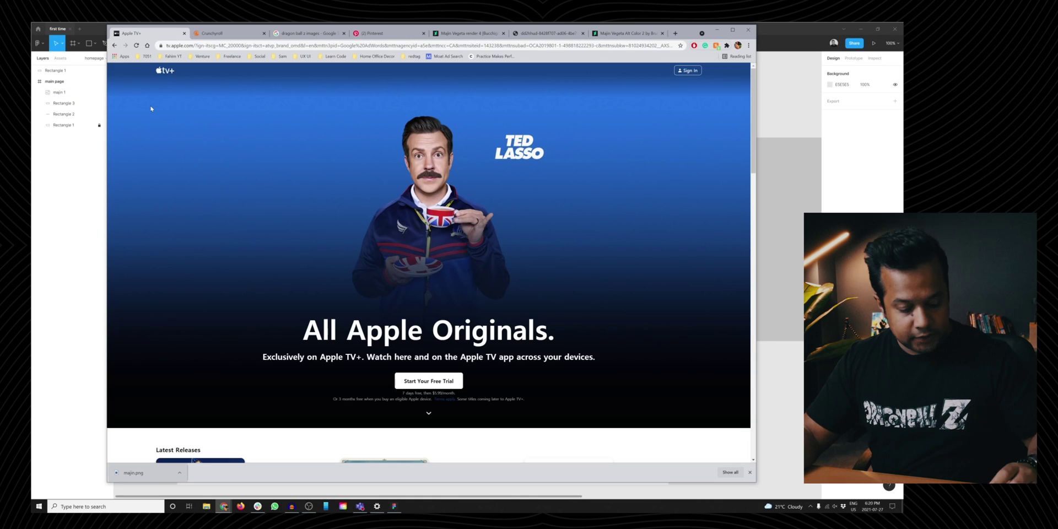
key("super")
type("snip")
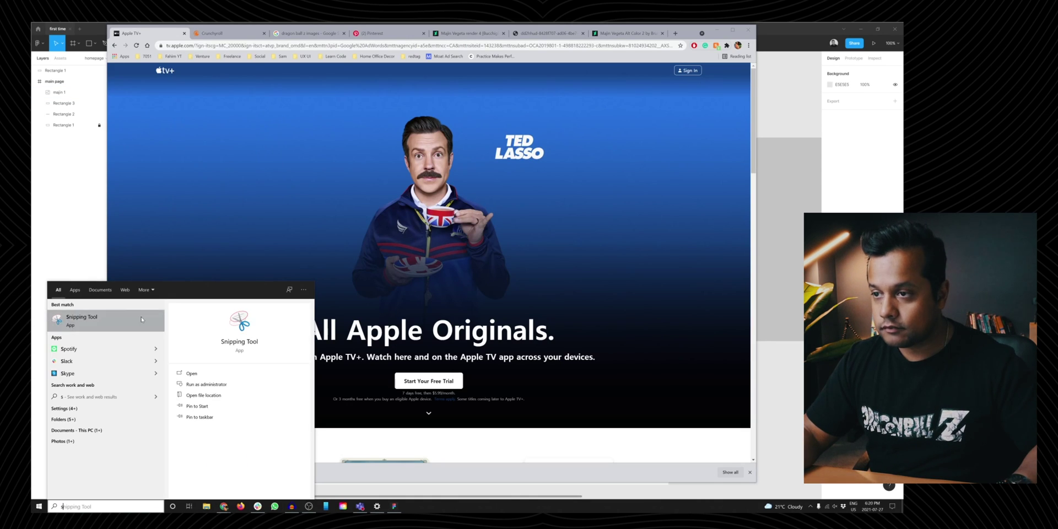
left_click(141, 316)
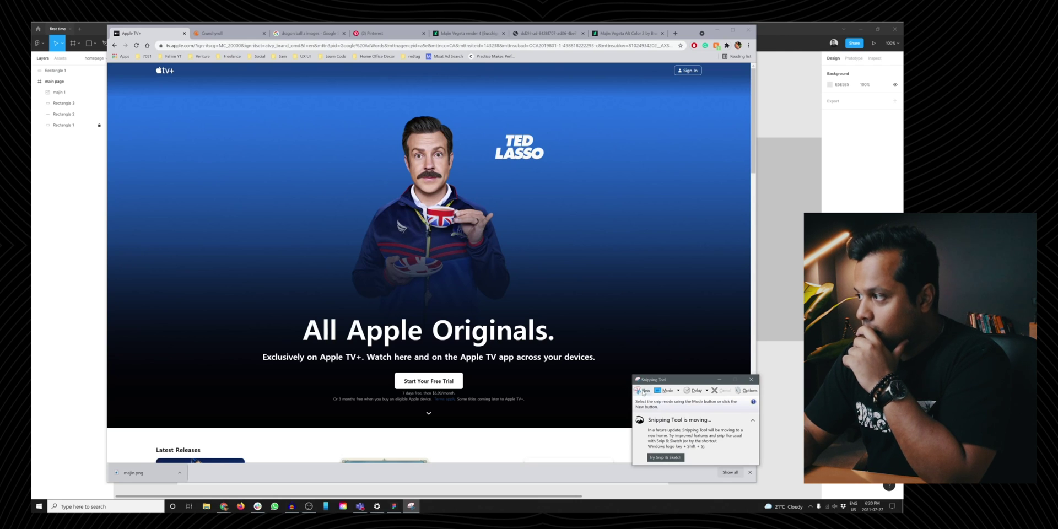
left_click(644, 392)
left_click_drag(151, 87, 743, 61)
Paste the header snip into Figma above the main page frame and narrow it from the left.
left_click(394, 506)
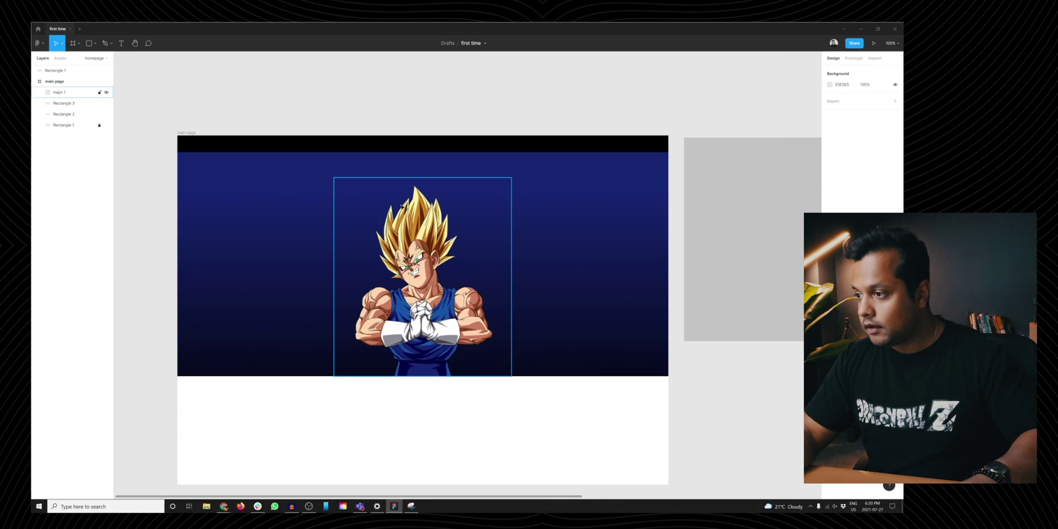
key("ctrl+v")
left_click_drag(459, 274, 484, 101)
key("ctrl+minus")
key("ctrl+minus")
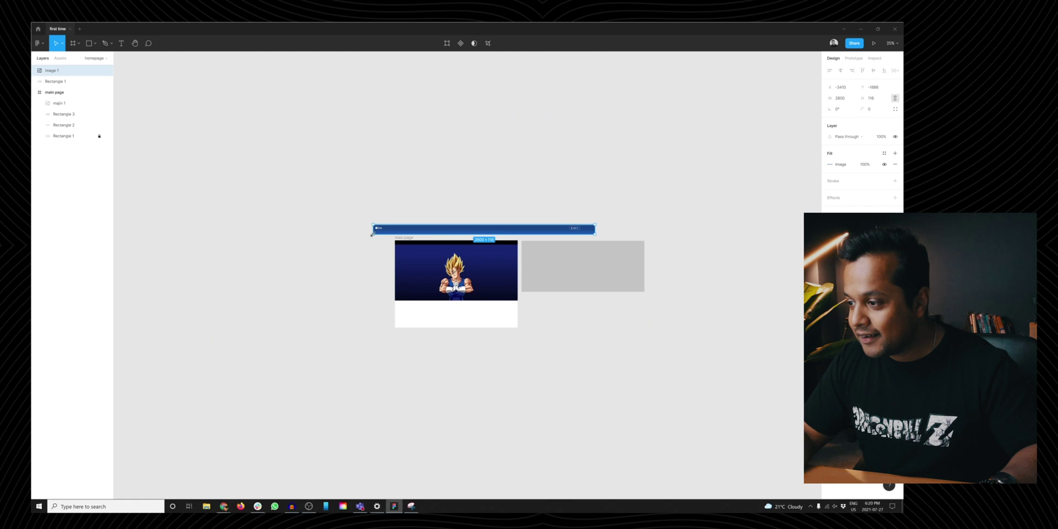
left_click_drag(372, 235, 567, 325)
View the canvas at 100% and lower the Apple TV+ header image to just above the frame.
left_click(326, 284)
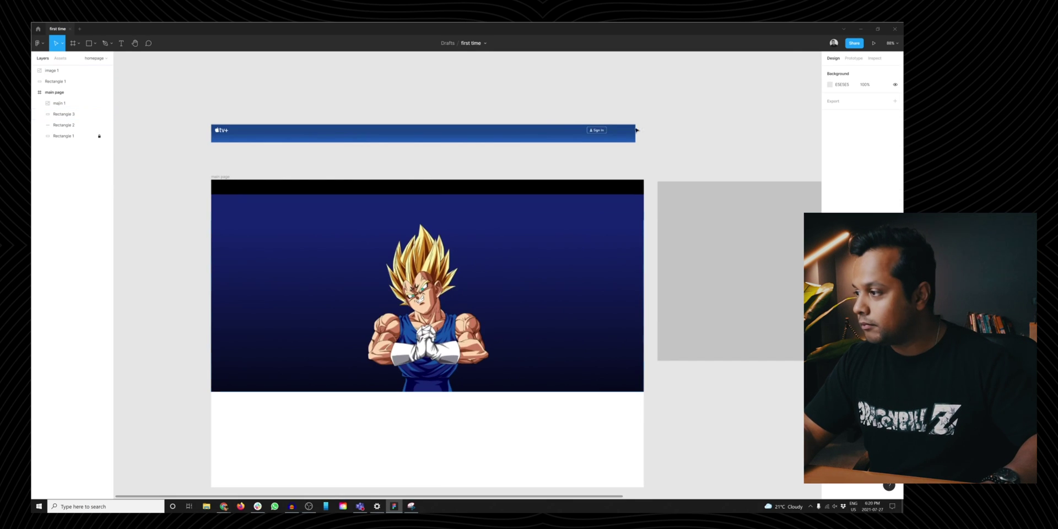
left_click(891, 44)
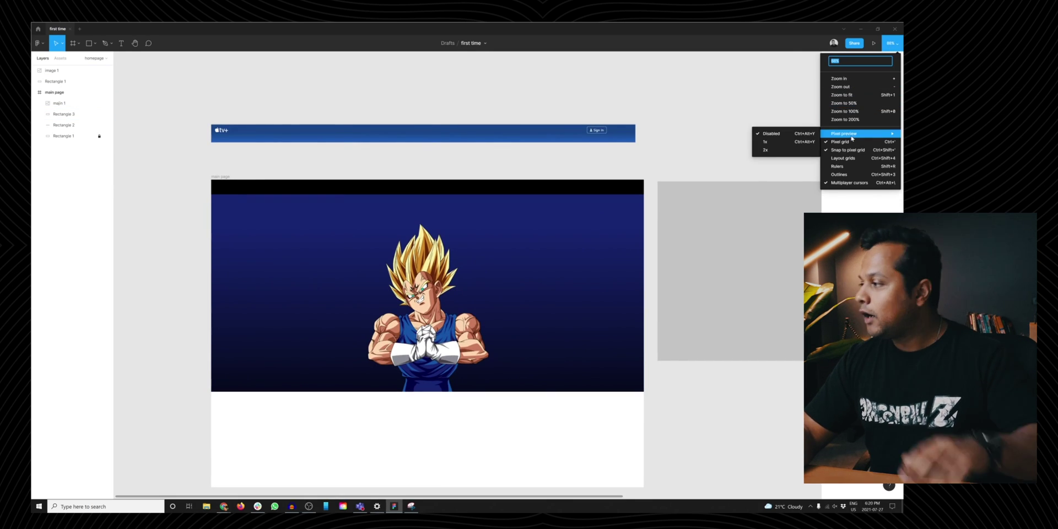
left_click(739, 110)
key("shift+0")
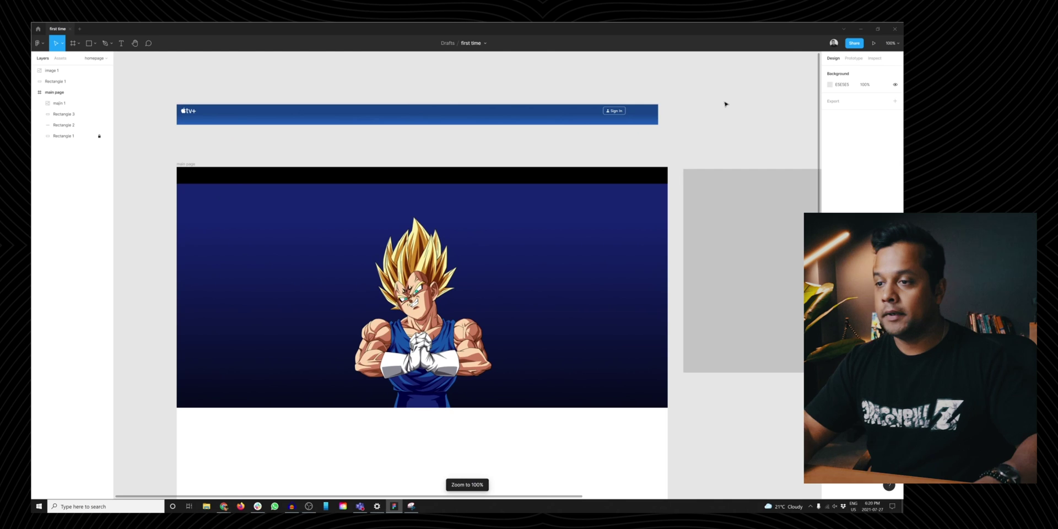
left_click_drag(333, 113, 346, 142)
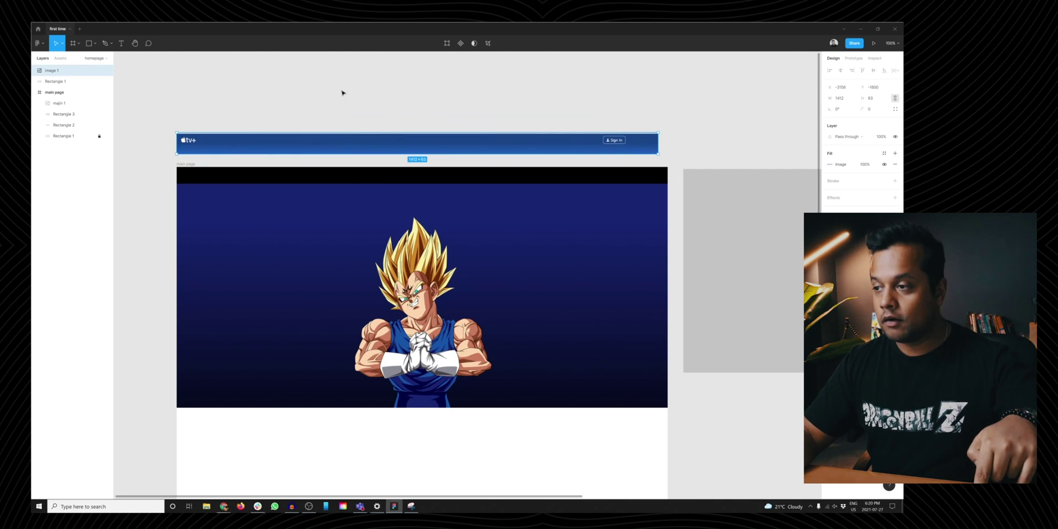
left_click(353, 129)
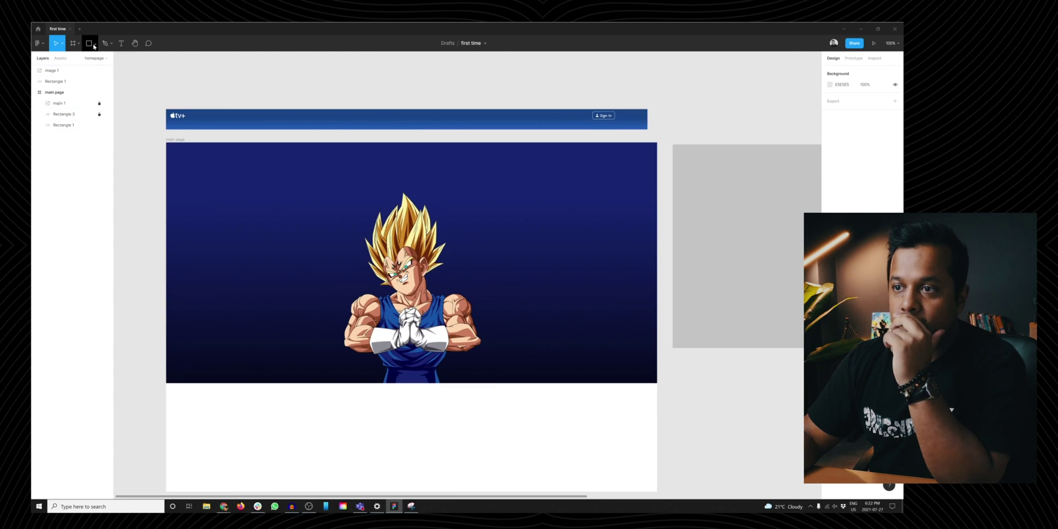
left_click(94, 46)
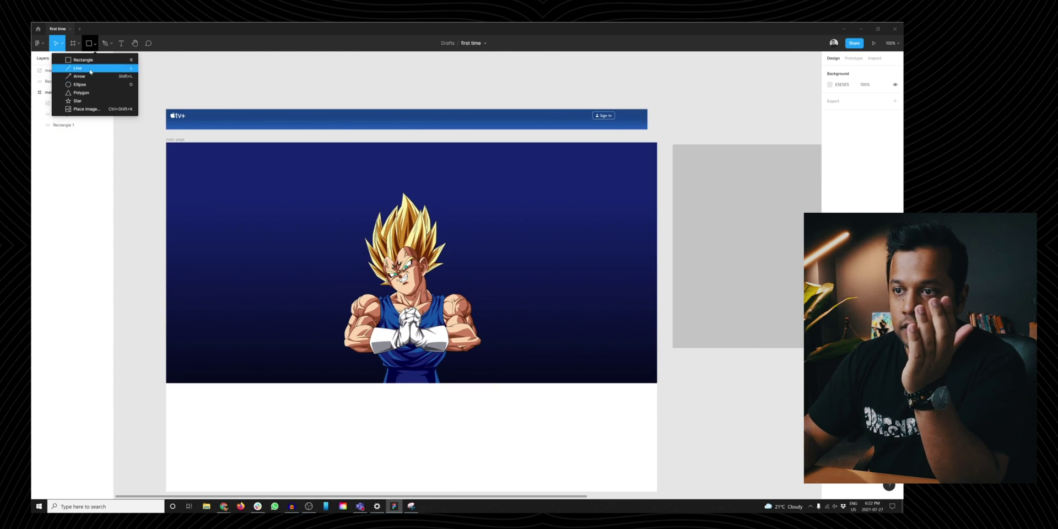
Draw a horizontal Line 1 across the hero's top with the dark blue document colour stroke.
left_click(91, 76)
left_click_drag(178, 160, 642, 172)
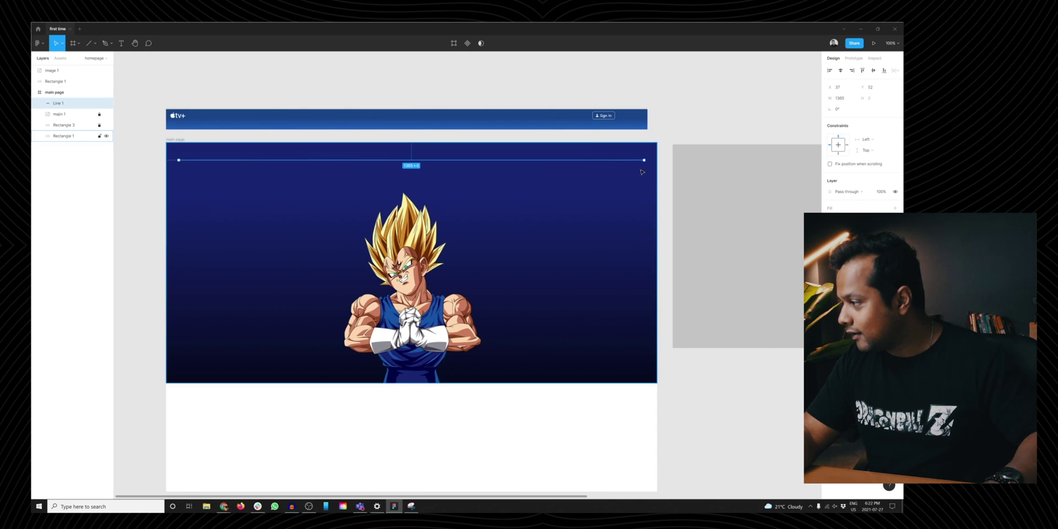
left_click(831, 241)
left_click_drag(771, 276, 721, 244)
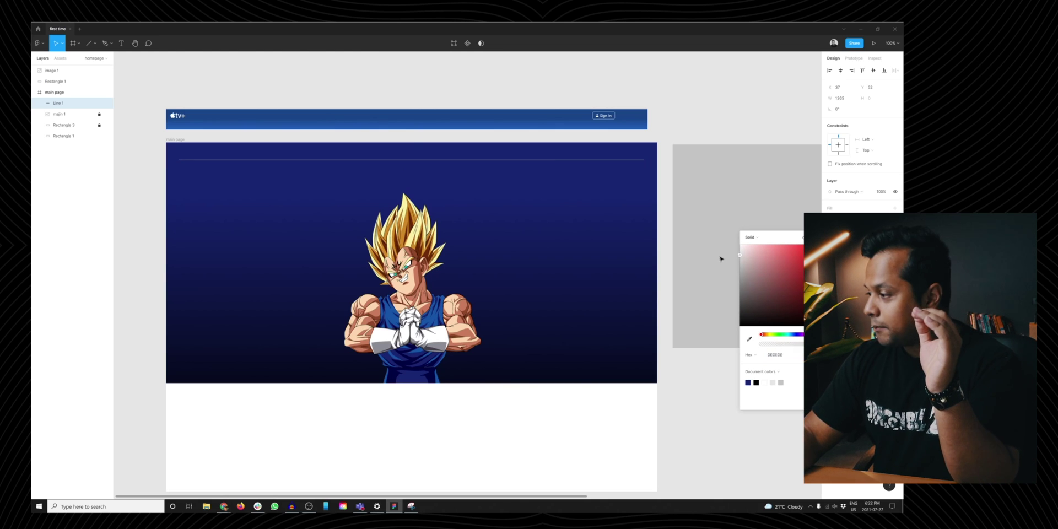
left_click_drag(721, 275, 788, 259)
left_click(749, 382)
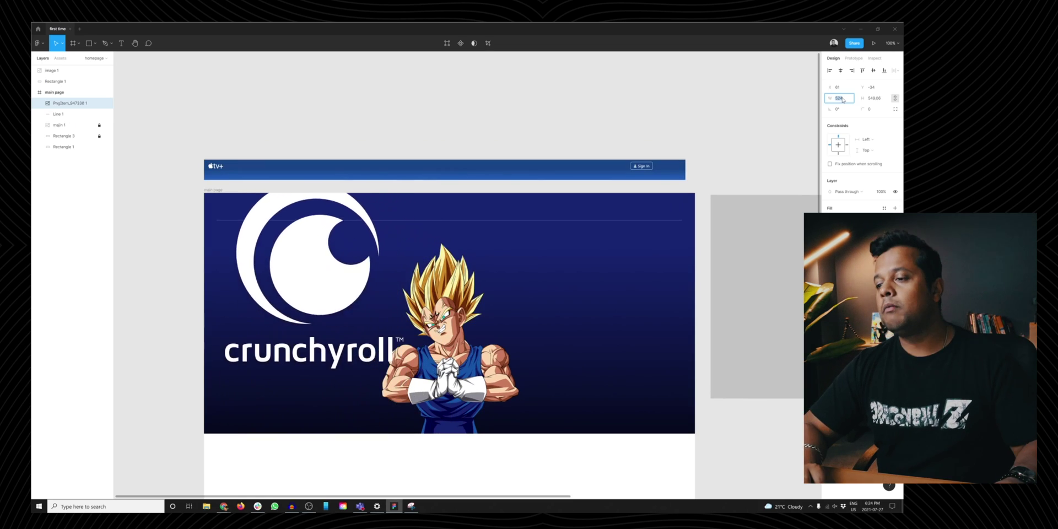
Shrink the Crunchyroll logo from 216 to about 78 wide and nudge it into the top-left corner.
key("shift+Down")
key("shift+Down")
key("shift+Down")
key("shift+Down")
key("shift+Down")
key("shift+Down")
key("shift+Down")
key("shift+Down")
key("shift+Down")
key("shift+Down")
key("shift+Down")
key("shift+Down")
key("shift+Down")
key("shift+Down")
key("shift+Down")
key("shift+Down")
key("shift+Down")
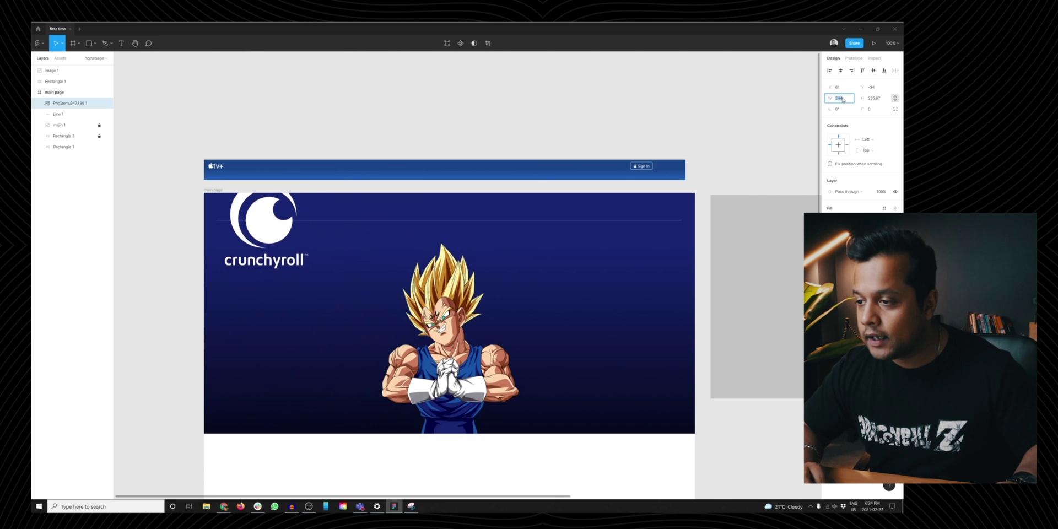
key("shift+Down")
key("shift+Down")
key("shift+Down")
key("shift+Down")
key("shift+Down")
key("shift+Down")
key("shift+Down")
key("shift+Down")
key("shift+Down")
key("shift+Down")
key("shift+Down")
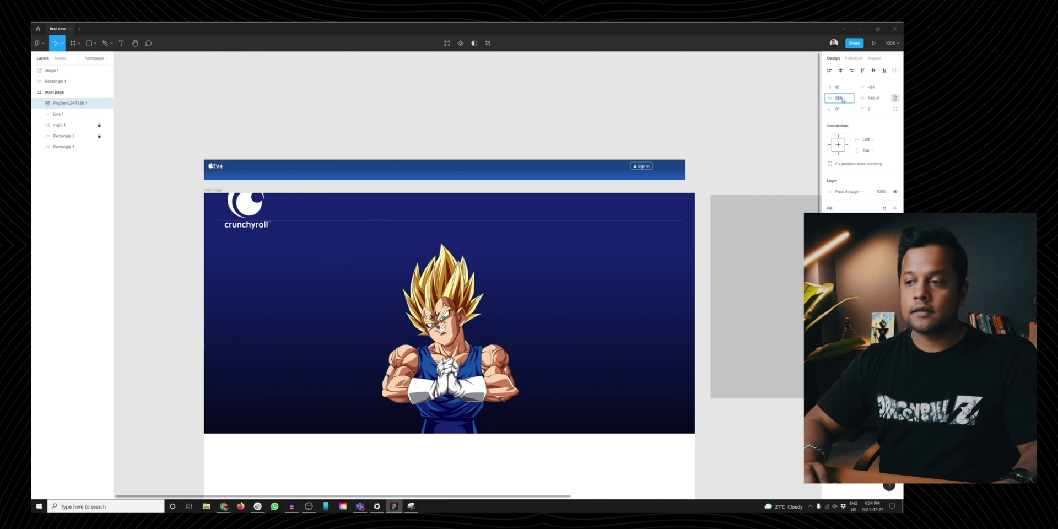
key("shift+Down")
key("shift+Down")
key("shift+Down")
left_click(274, 184)
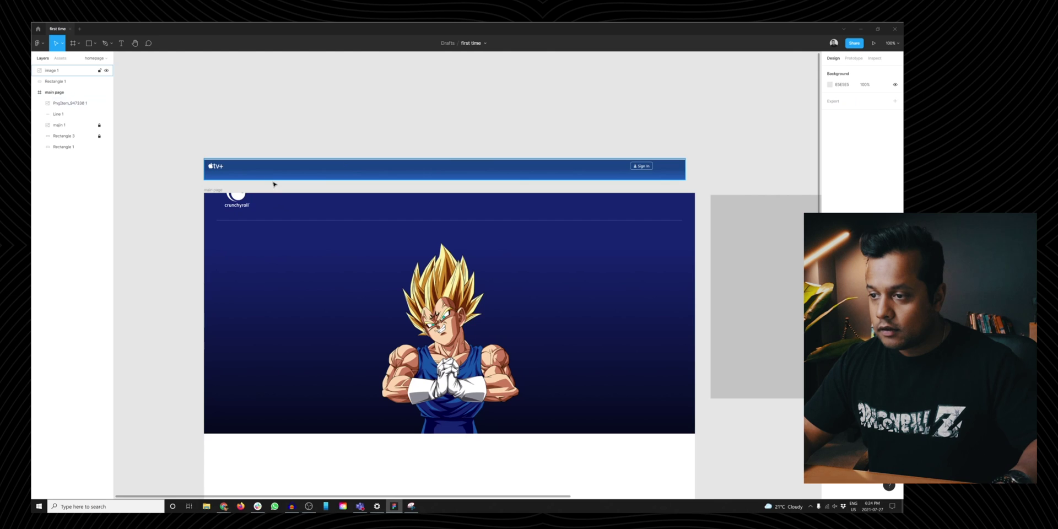
left_click_drag(199, 161, 286, 236)
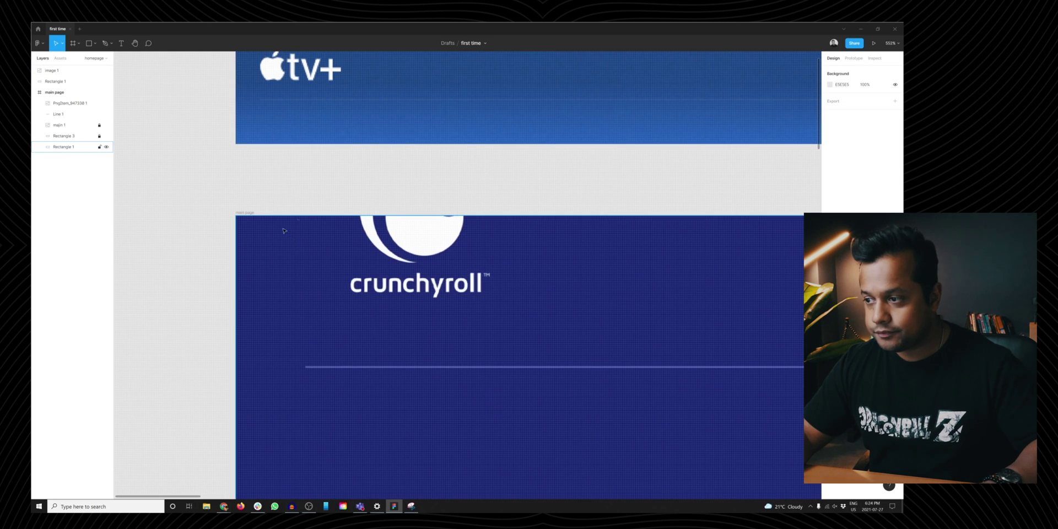
left_click(414, 232)
scroll(411, 322, "up", 2)
left_click_drag(410, 322, 406, 321)
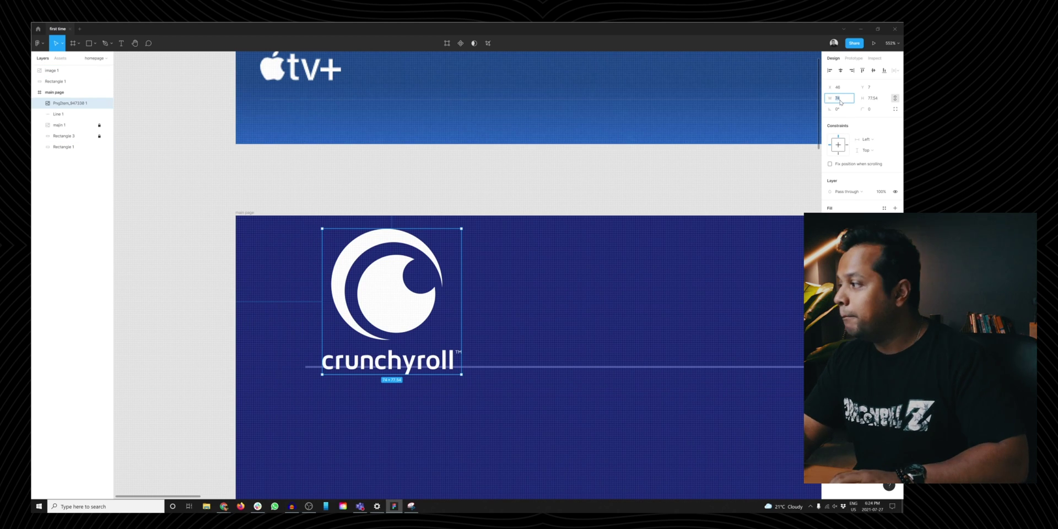
Set the Crunchyroll logo width to 54 and place a new text box on the header's right.
type("54")
key("Return")
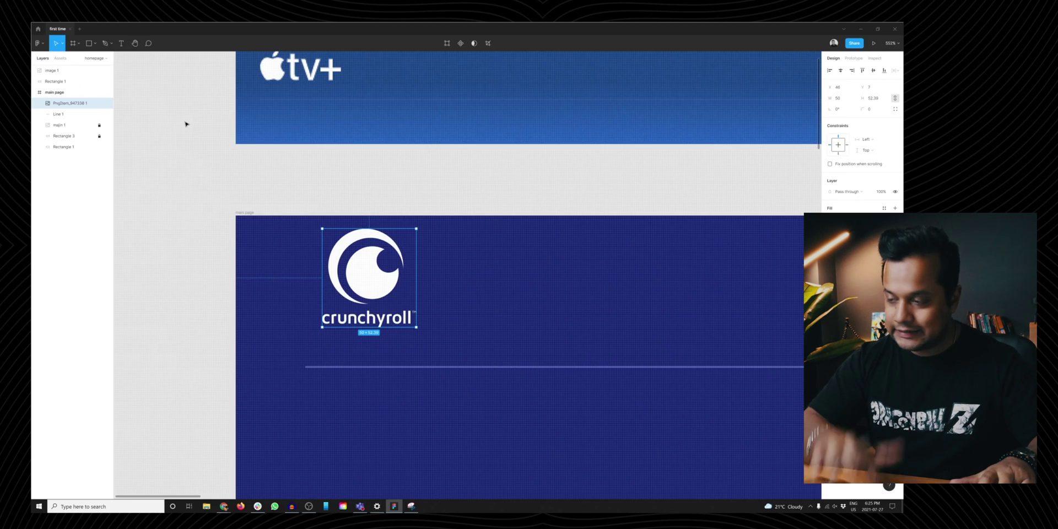
key("shift+0")
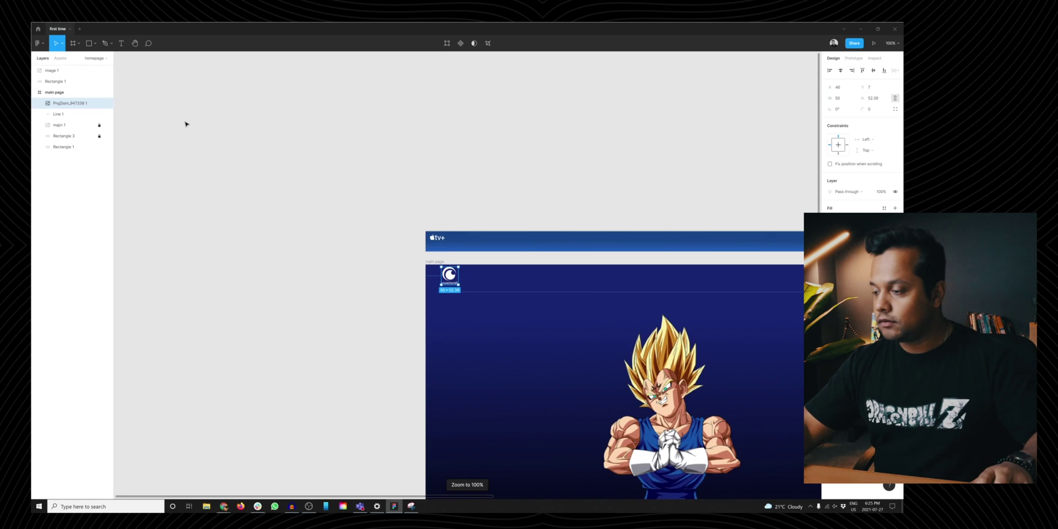
left_click(269, 274)
scroll(270, 274, "right", 5)
key("t")
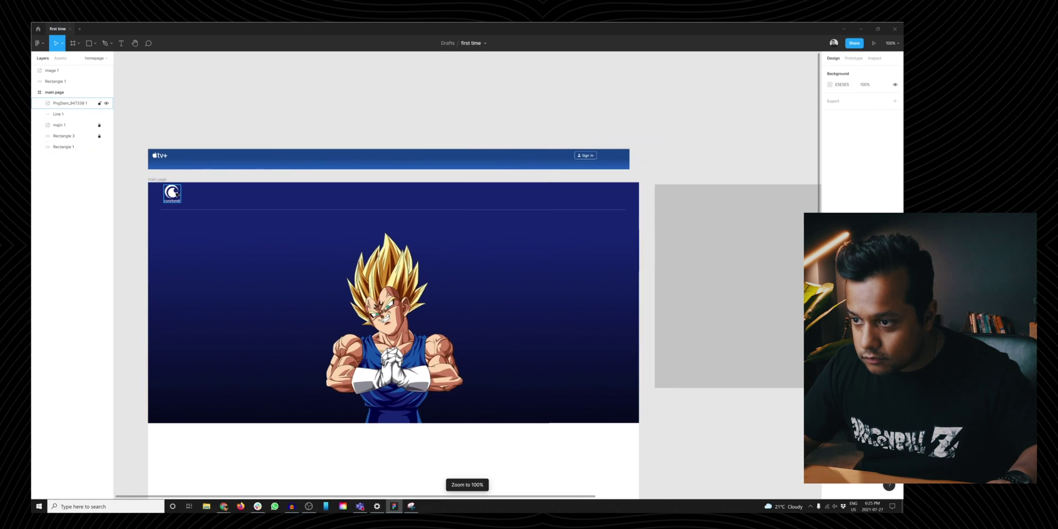
left_click(573, 198)
Type a 'Sign In' label at the header's right end and give it a white FFFFFF fill.
type("1")
key("BackSpace")
type("5")
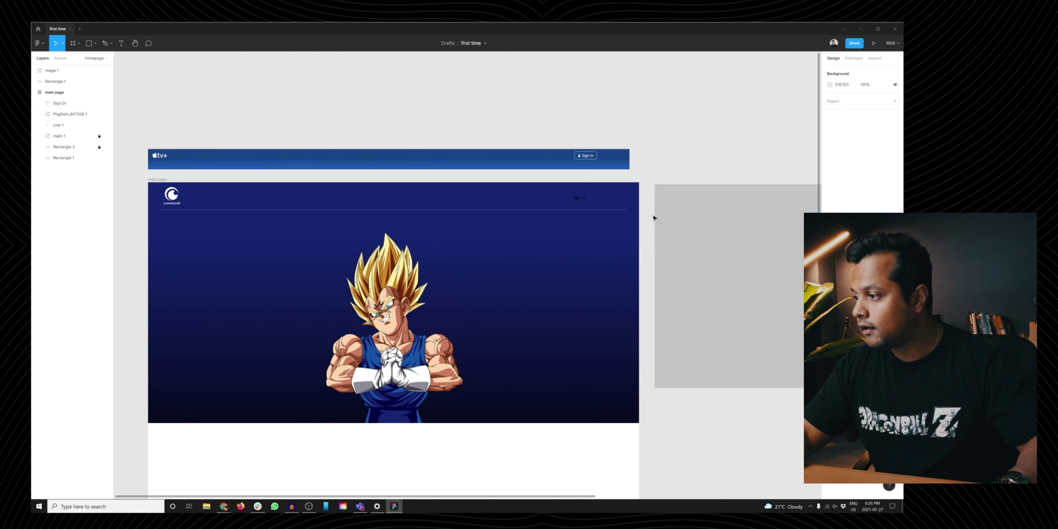
key("Escape")
left_click(832, 292)
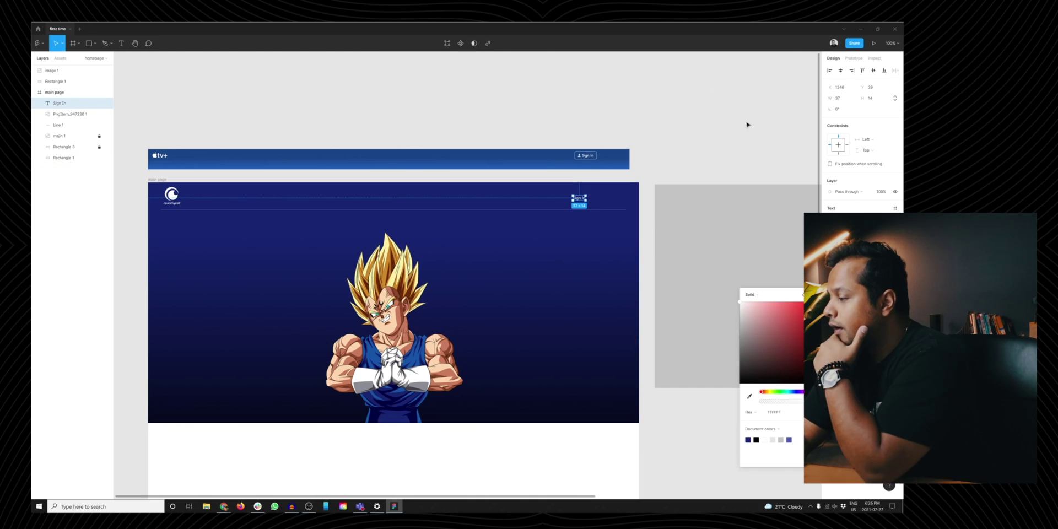
key("Escape")
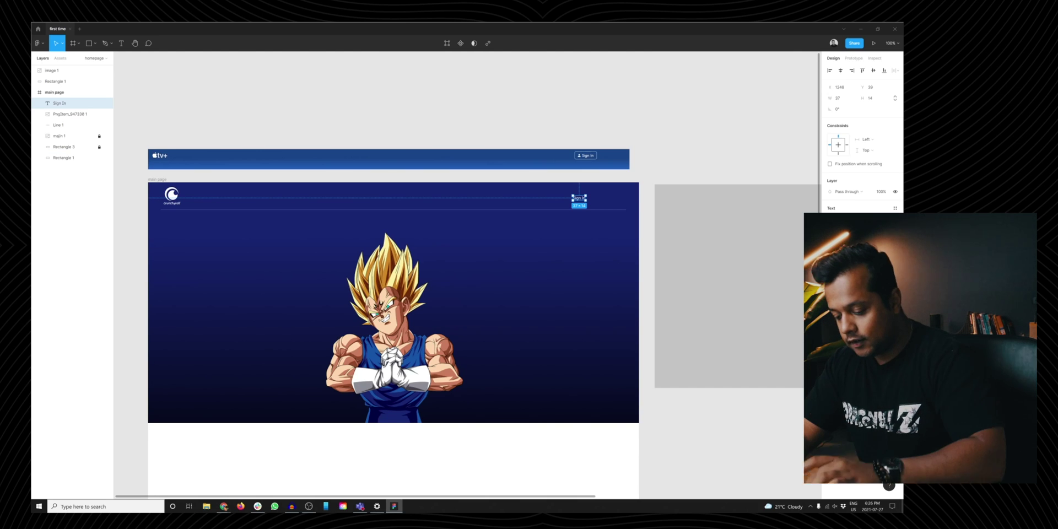
key("Escape")
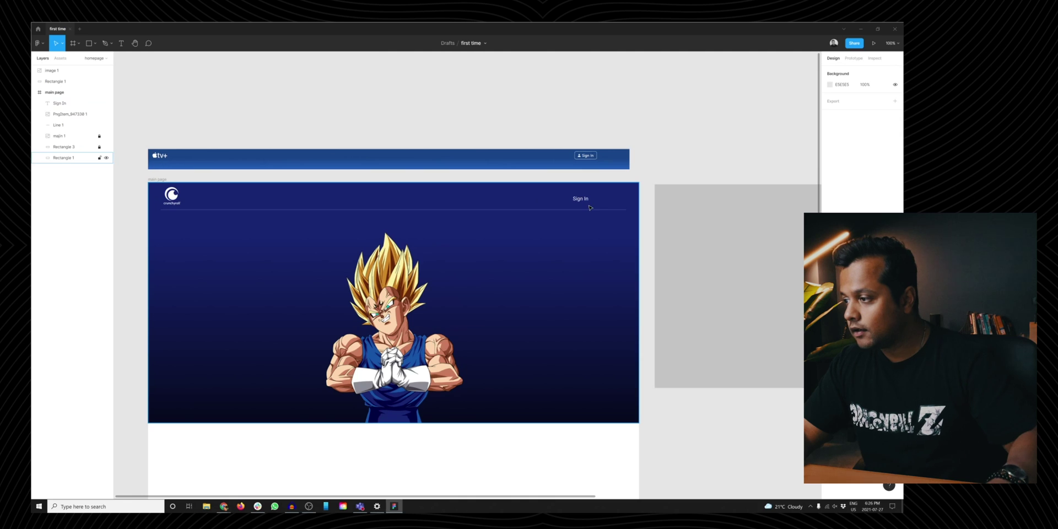
Reselect Sign In, cancel the accidental Place image dialog, and pan the logos back into view.
left_click(584, 203)
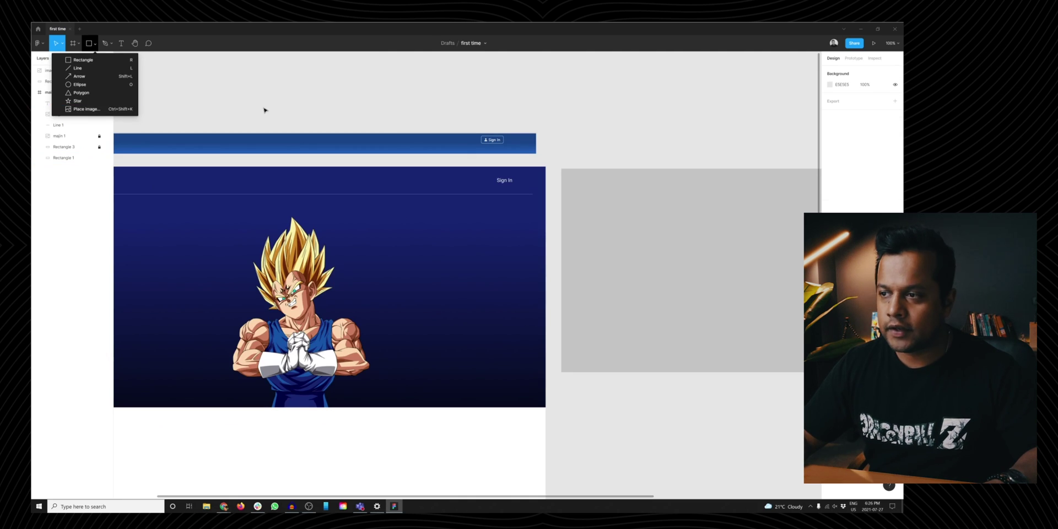
left_click(265, 111)
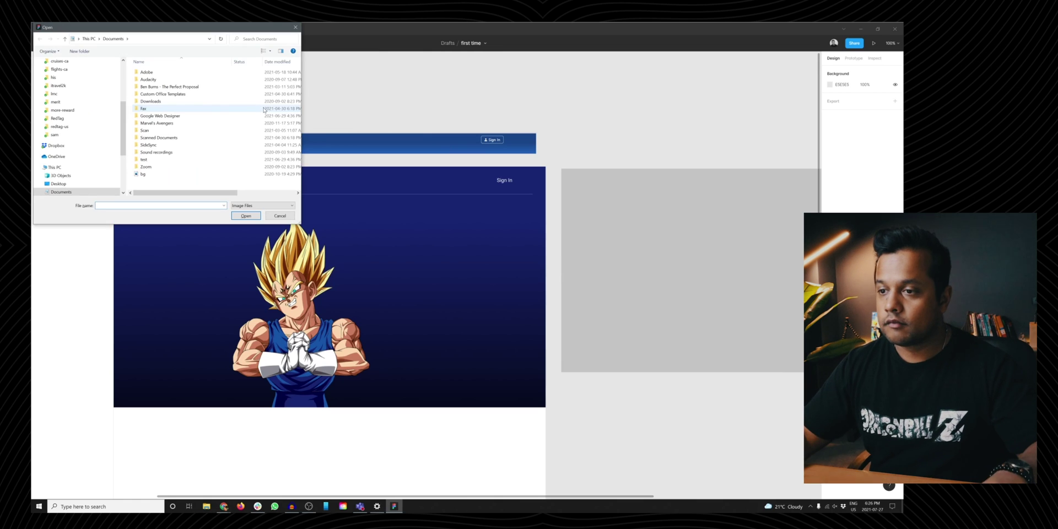
key("Escape")
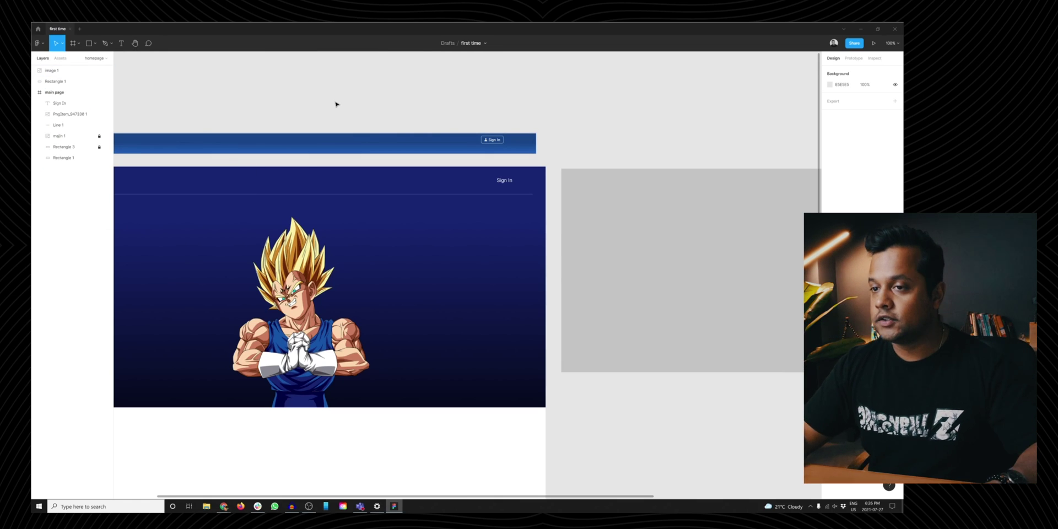
left_click_drag(337, 104, 445, 103)
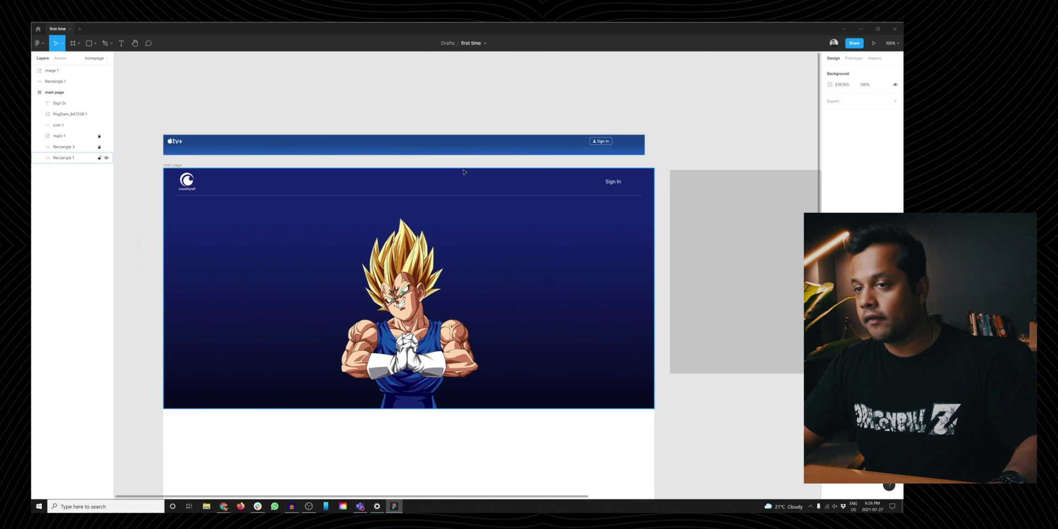
left_click(92, 44)
Draw an outlined rectangle beside the header Sign In text.
left_click(85, 65)
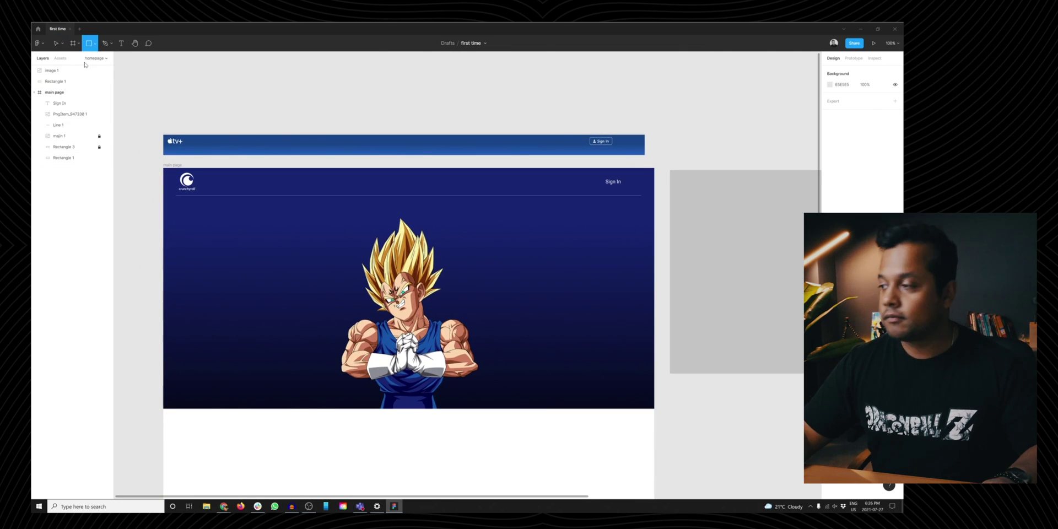
left_click_drag(569, 178, 602, 191)
left_click(831, 218)
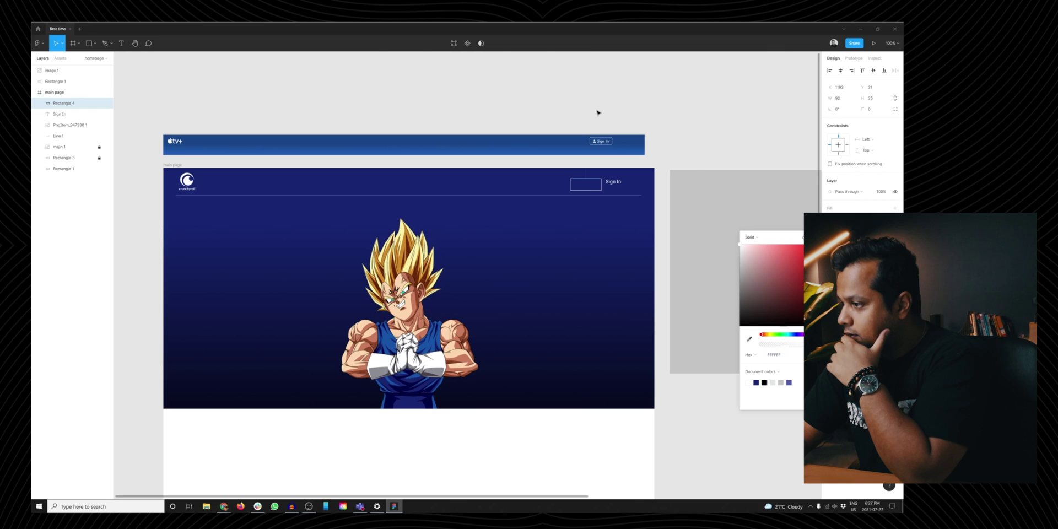
left_click(671, 145)
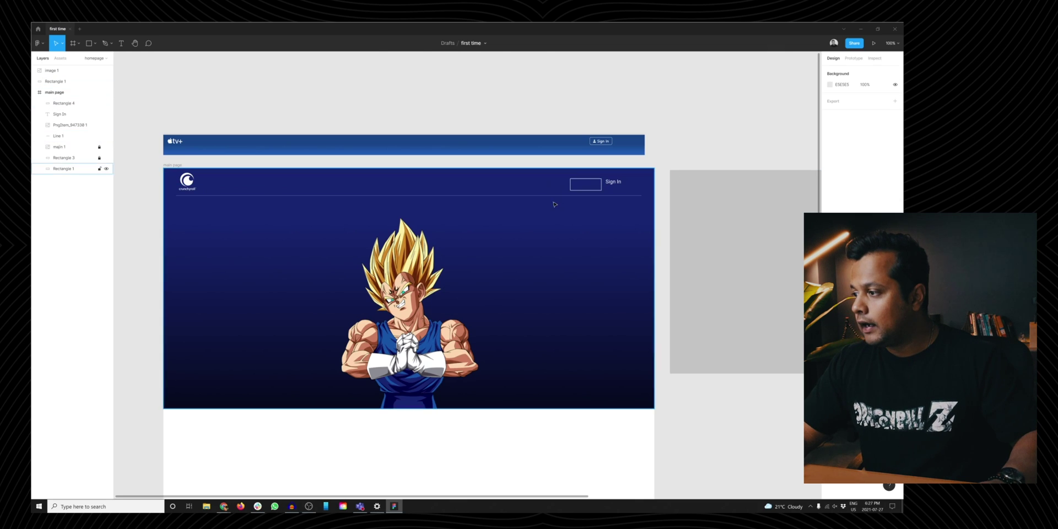
left_click_drag(547, 165, 640, 209)
Round the box corners to radius 14, move Sign In inside it, and zoom to 100%.
left_click(422, 209)
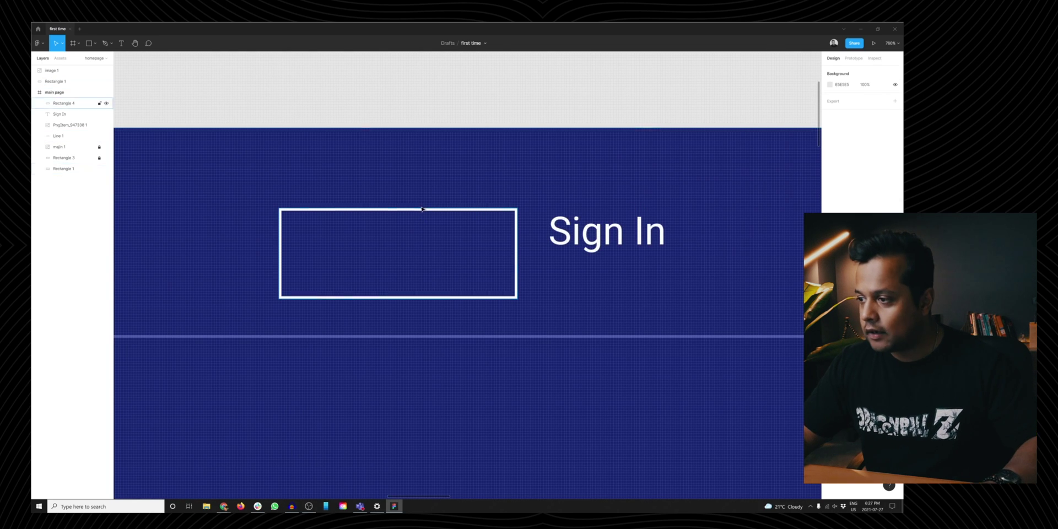
left_click(314, 221)
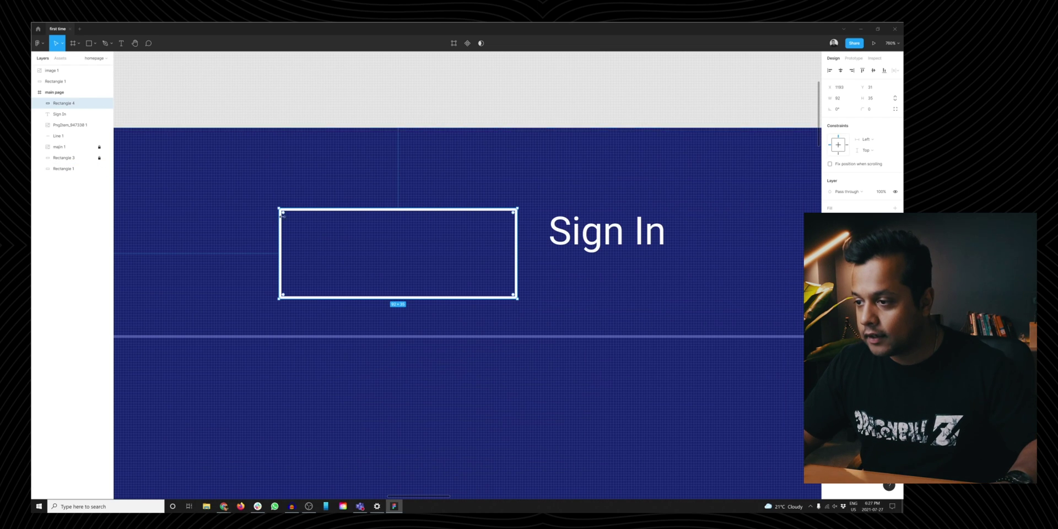
left_click_drag(285, 217, 318, 242)
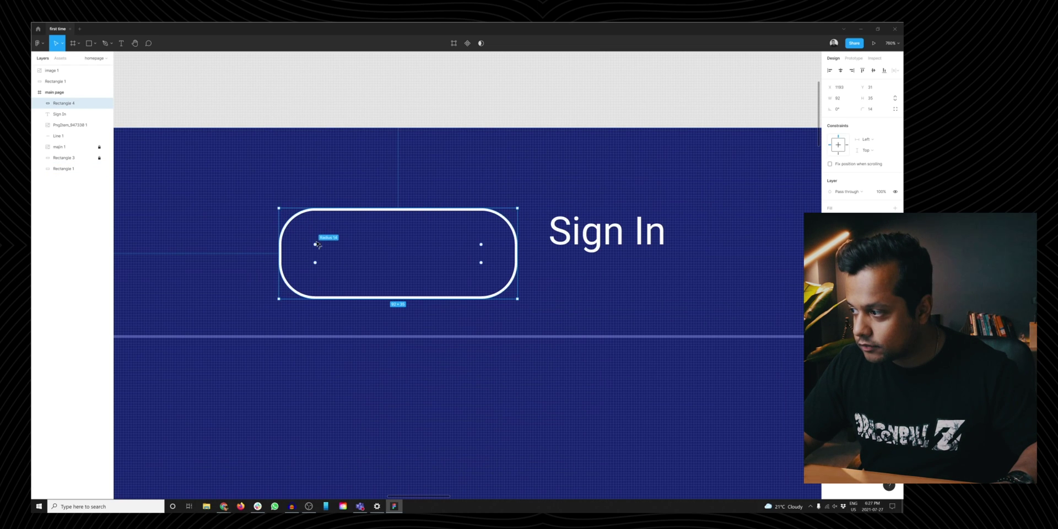
left_click_drag(617, 240, 458, 259)
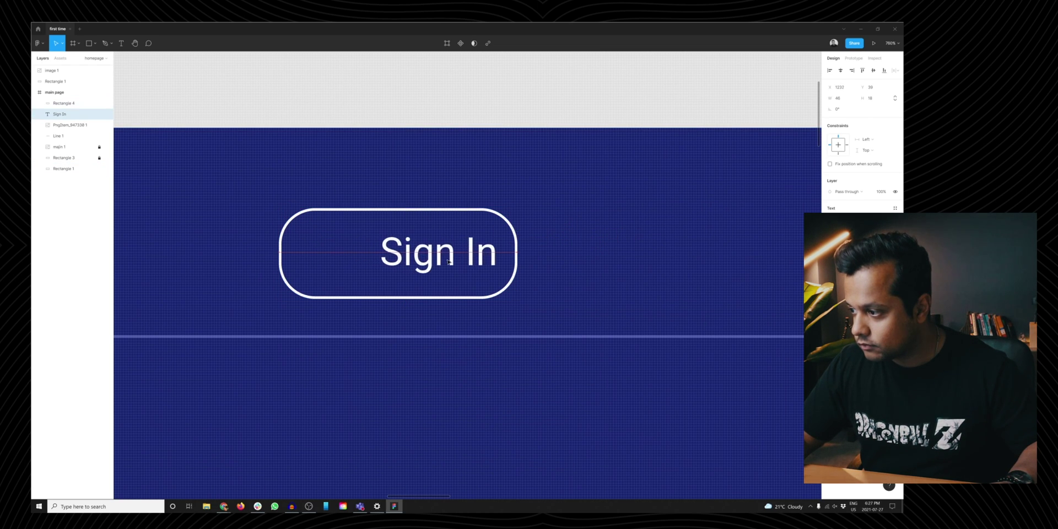
key("Escape")
key("shift+0")
Open iconmonstr.com in a new Chrome tab.
mouse_move(224, 506)
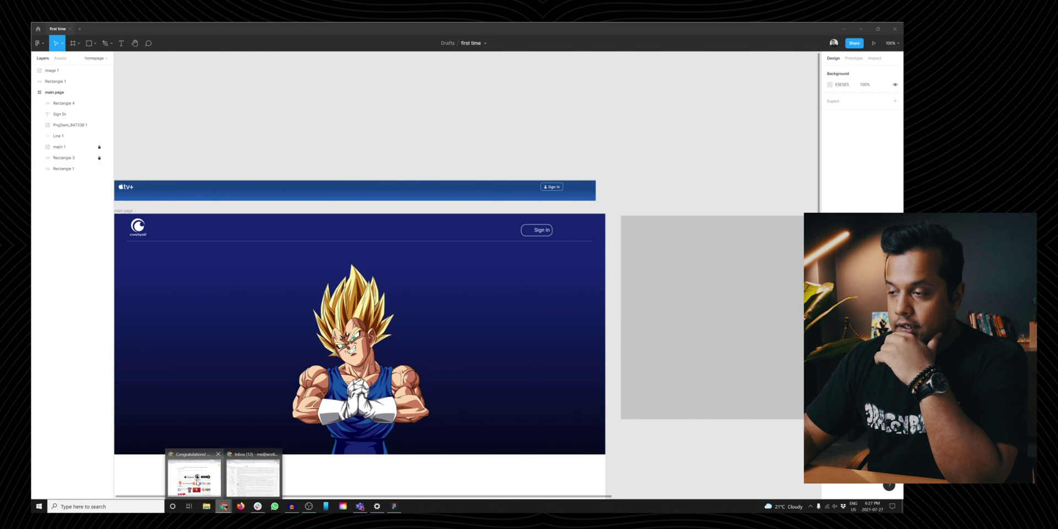
left_click(200, 482)
key("ctrl+t")
type("iconmonstr")
key("Return")
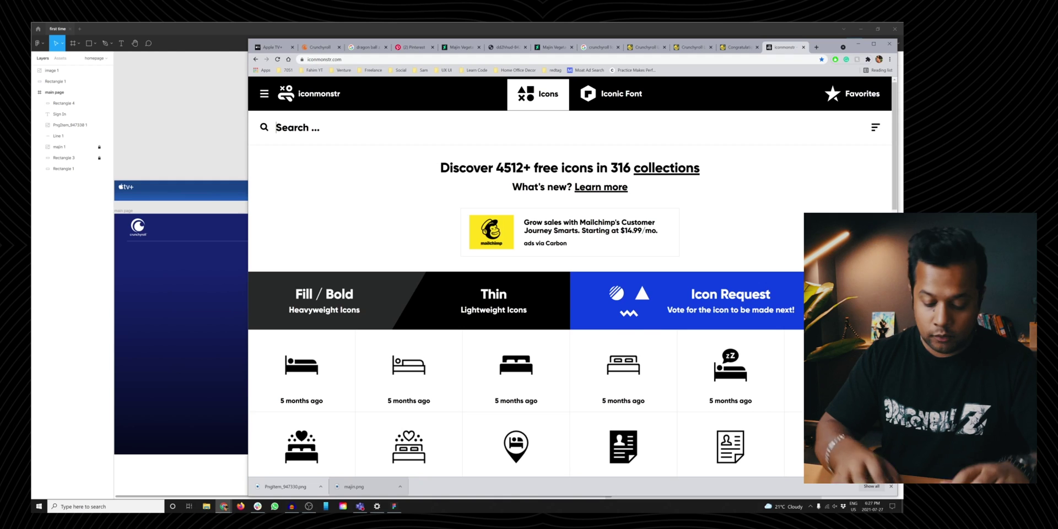
Search iconmonstr for 'user' and pick a solid user icon, sized 19×19.
type("user")
key("Return")
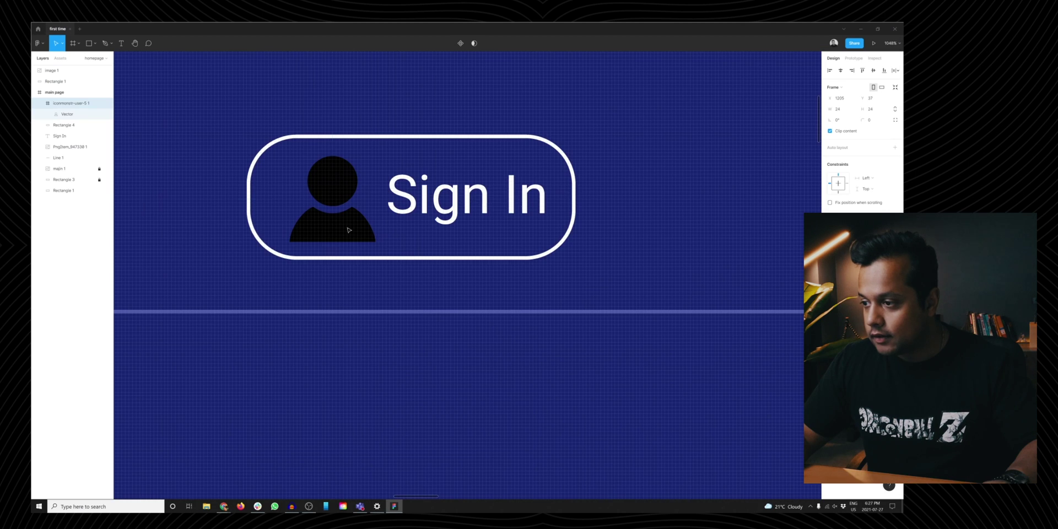
left_click(374, 241)
left_click_drag(374, 242, 344, 222)
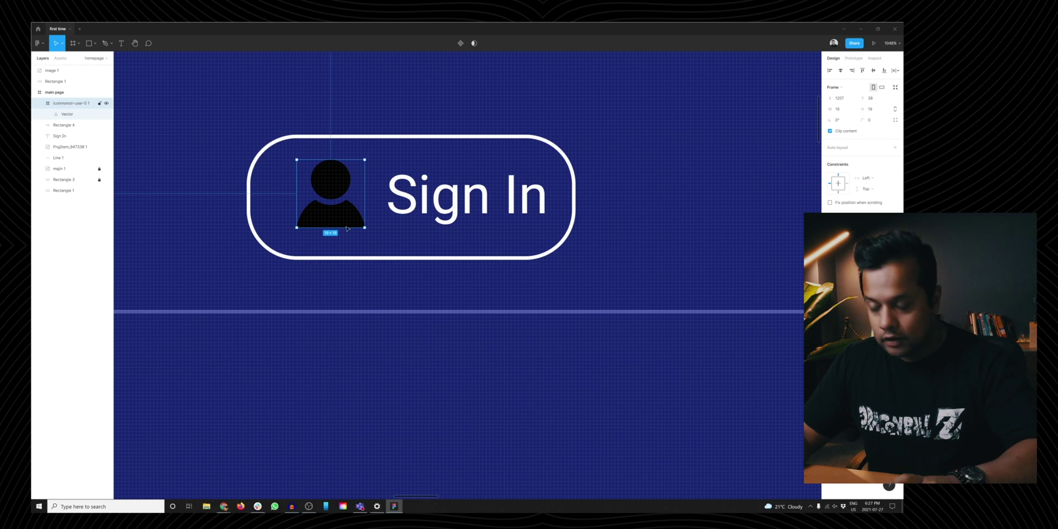
Nudge the user icon into place and set its fill to #FFFFFF.
key("i")
key("Escape")
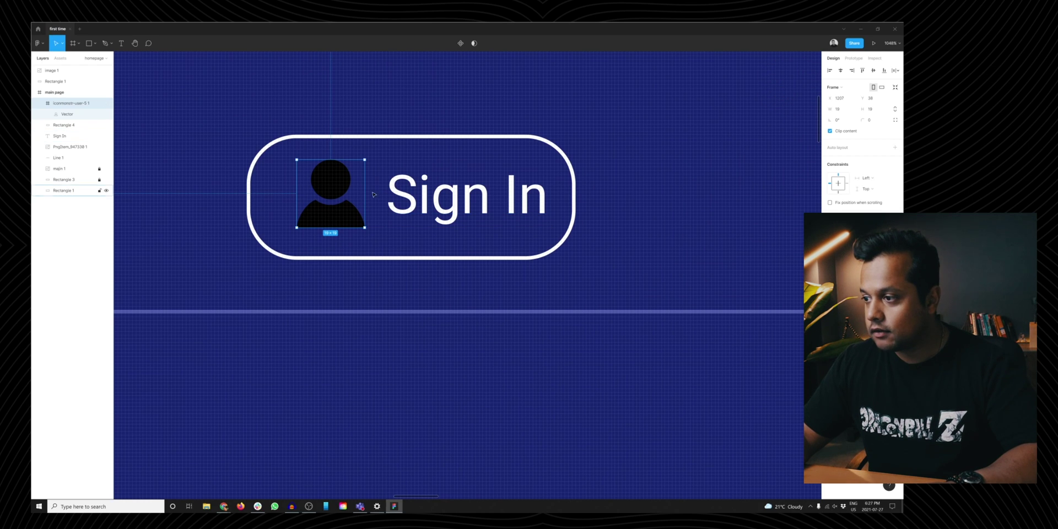
key("i")
key("Escape")
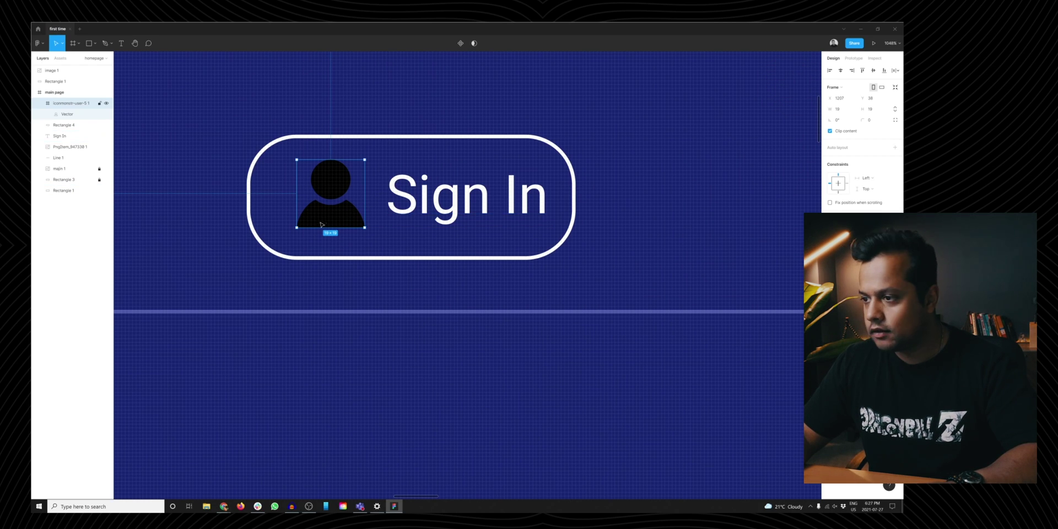
left_click(831, 325)
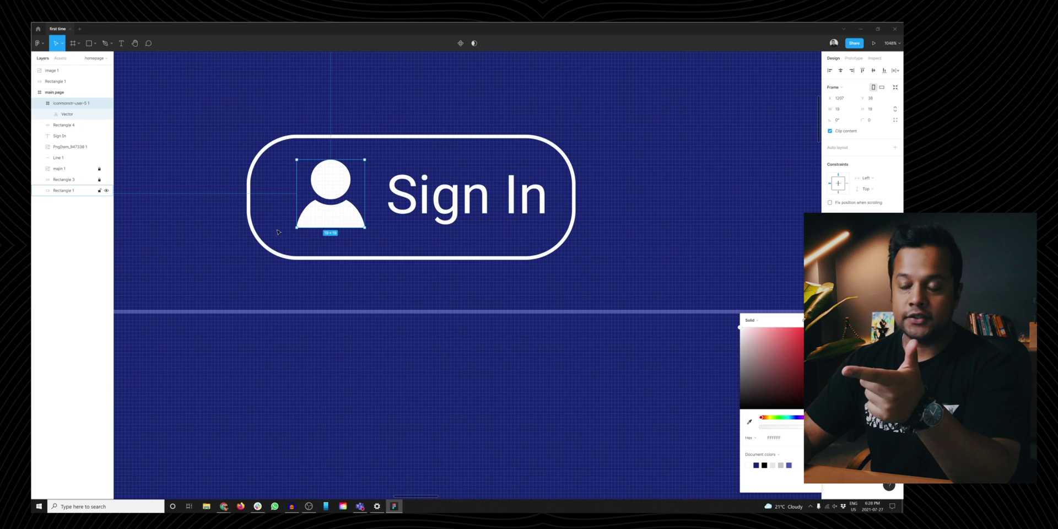
key("Escape")
Align the icon and Sign In text on vertical centres, then nudge the text down one pixel.
left_click(424, 208, "shift")
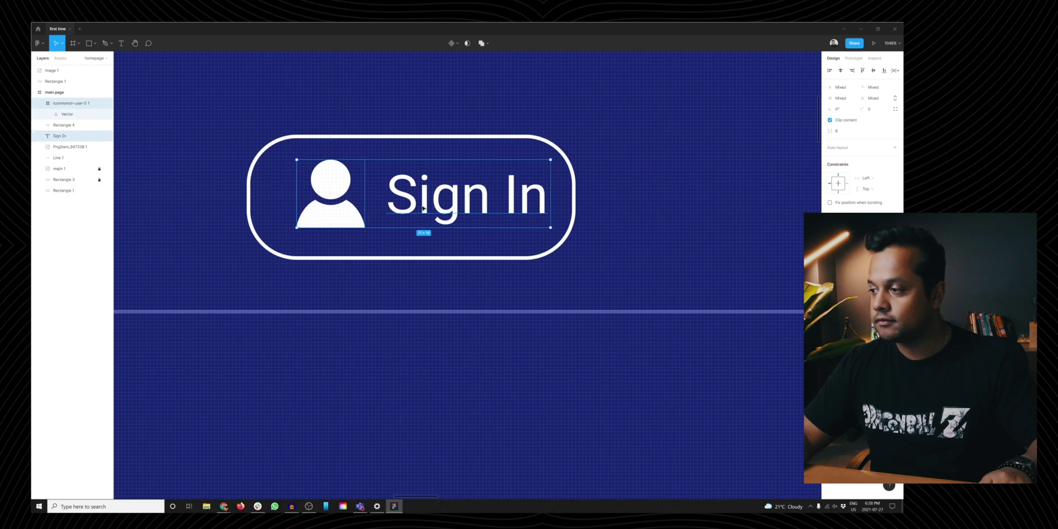
left_click(873, 70)
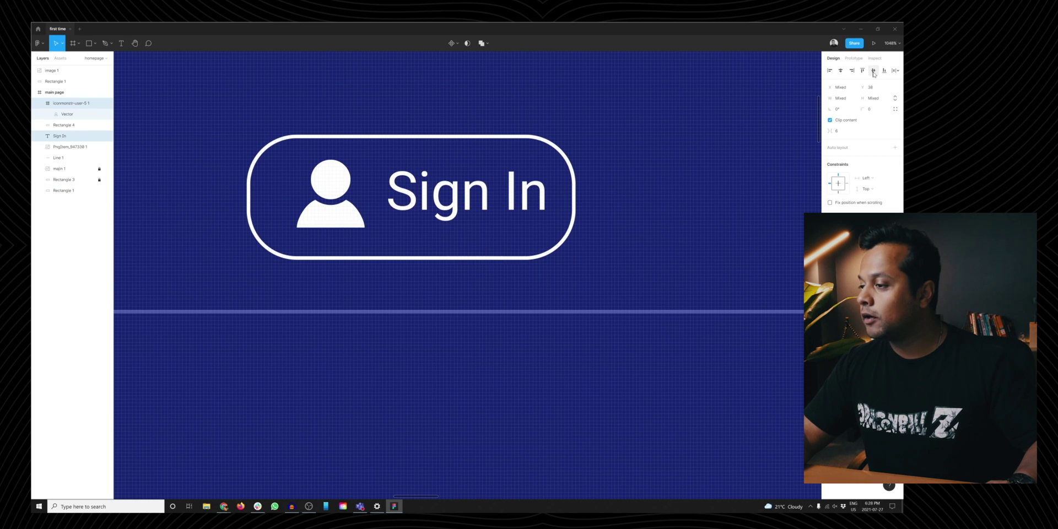
left_click(469, 199)
left_click(471, 220)
left_click(467, 210)
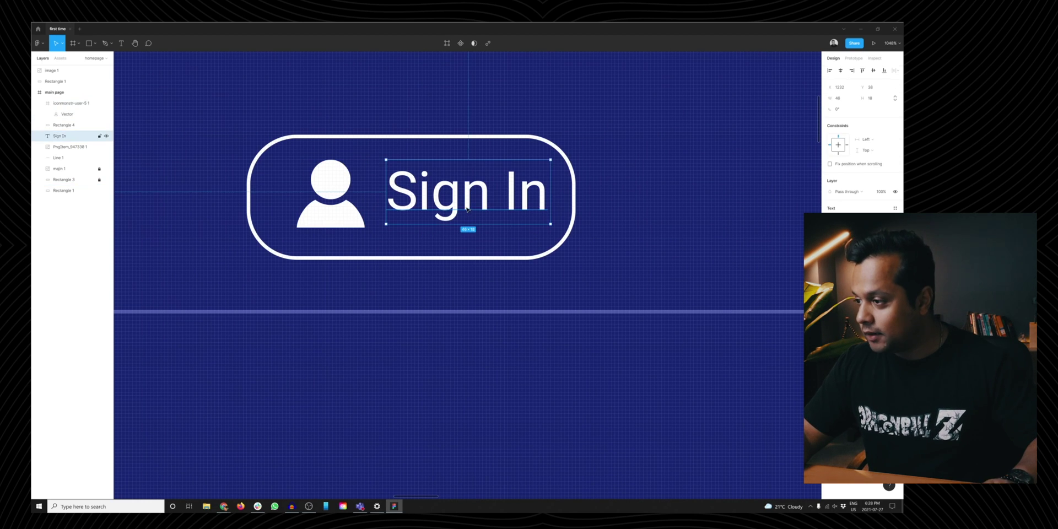
key("Down")
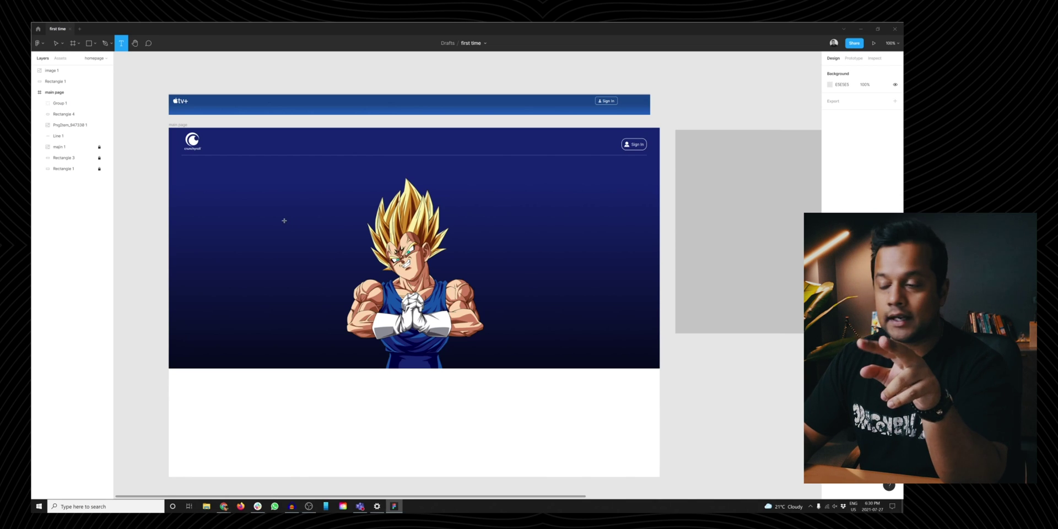
Add the headline 'The World's Largest Anime Collection' and the streaming-on-every-device subheading.
left_click(284, 221)
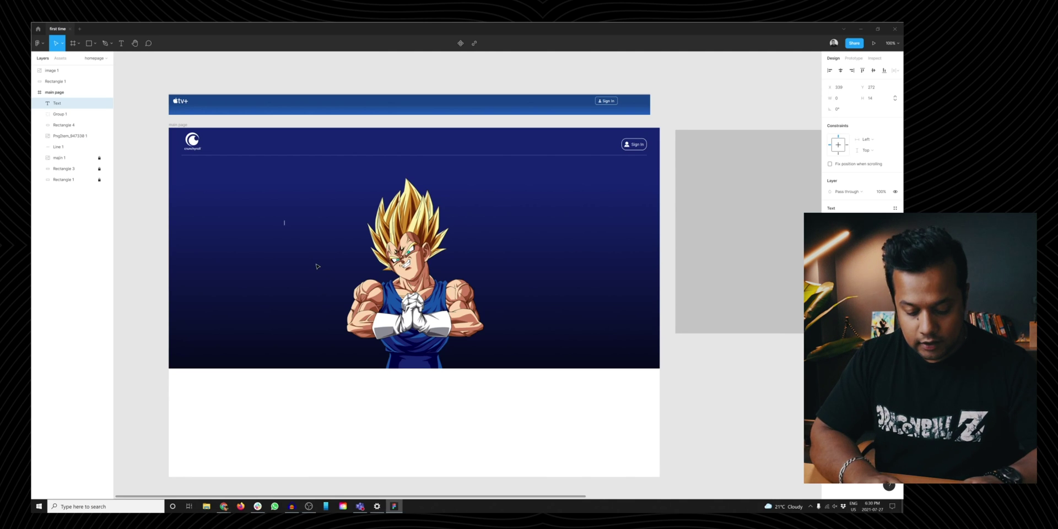
key("ctrl+v")
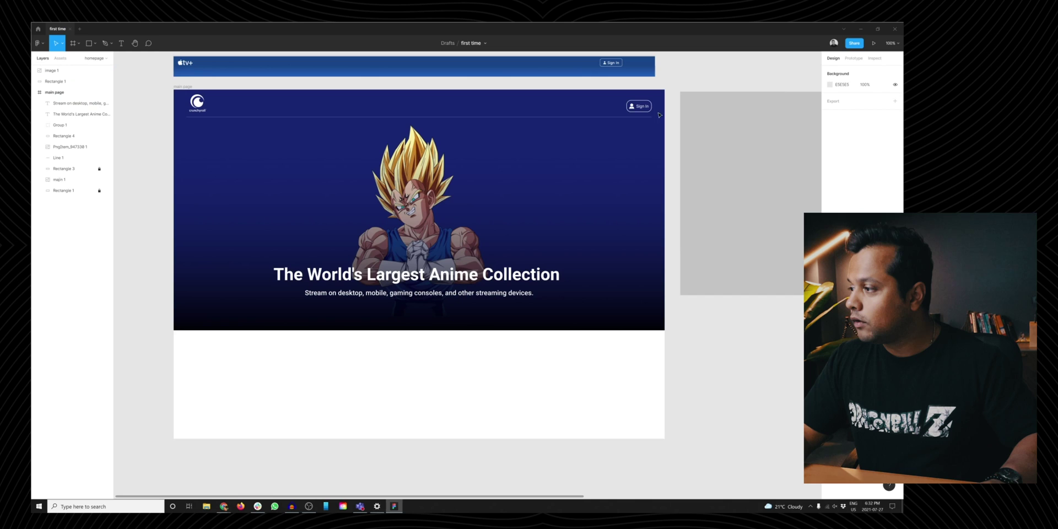
Copy the outline below the subtitle as a grouped 'Start Your Free Trial' button, then shift the text block up.
left_click_drag(634, 103, 458, 323)
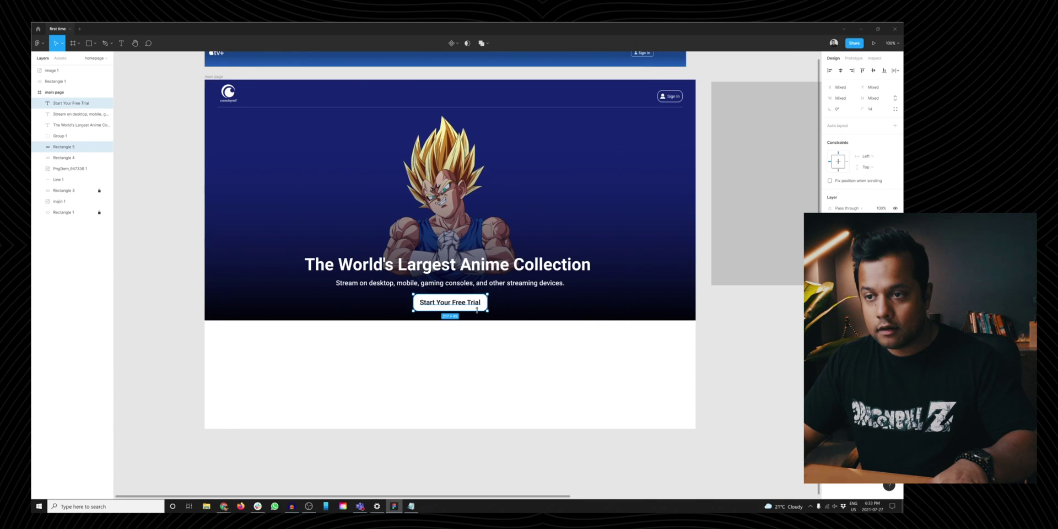
key("ctrl+g")
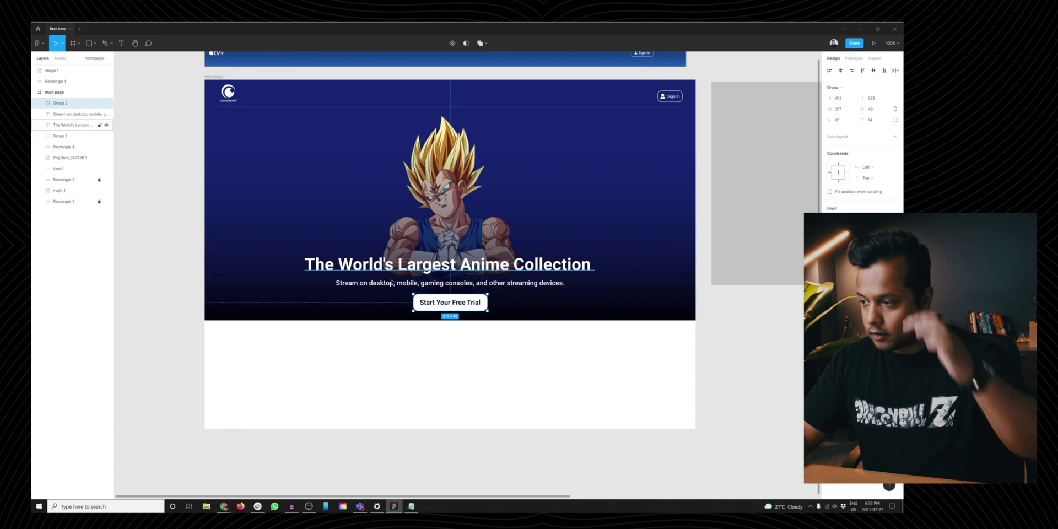
left_click(448, 283, "shift")
left_click(448, 265, "shift")
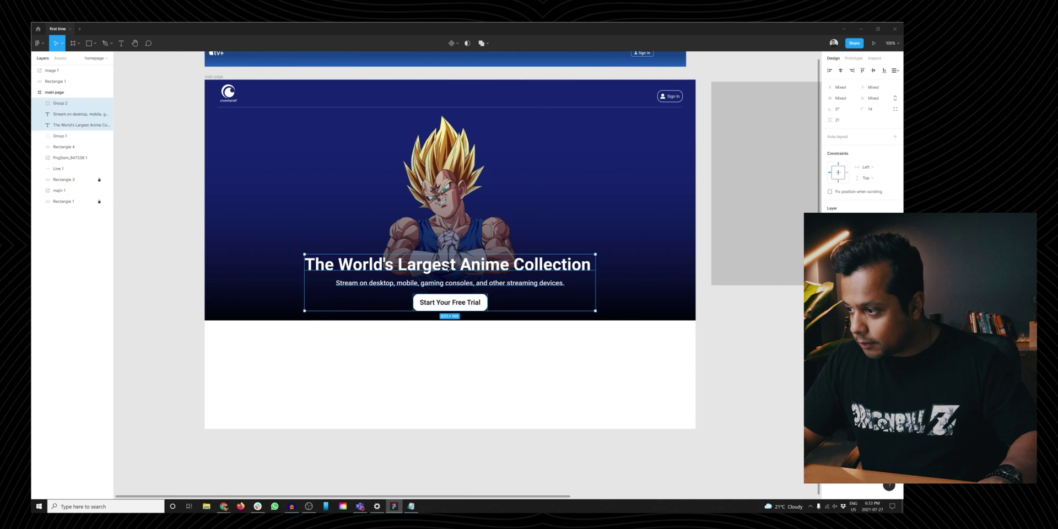
left_click_drag(449, 276, 449, 272)
left_click(397, 400)
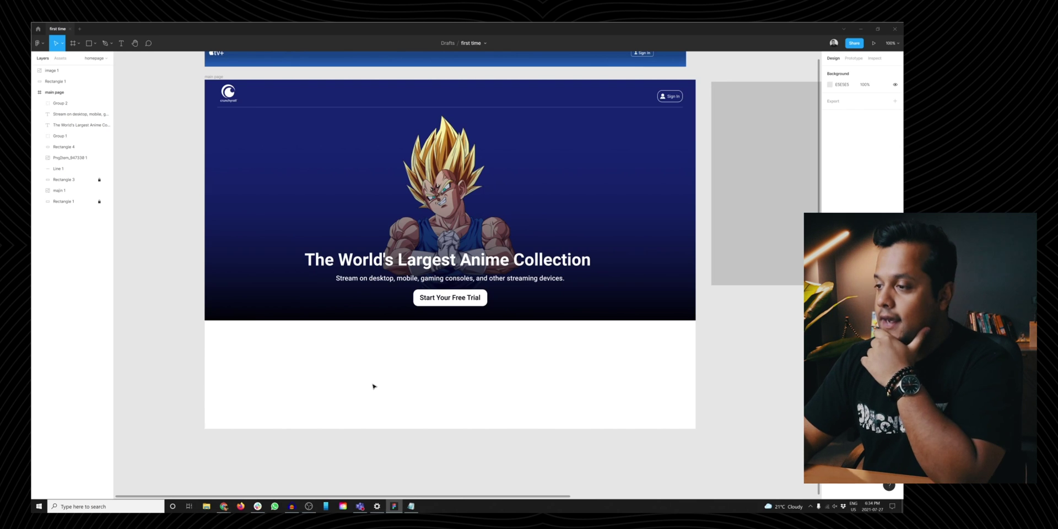
Download the Dragon Ball Super logo as a transparent PNG from PinClipart and place it above the headline.
mouse_move(223, 506)
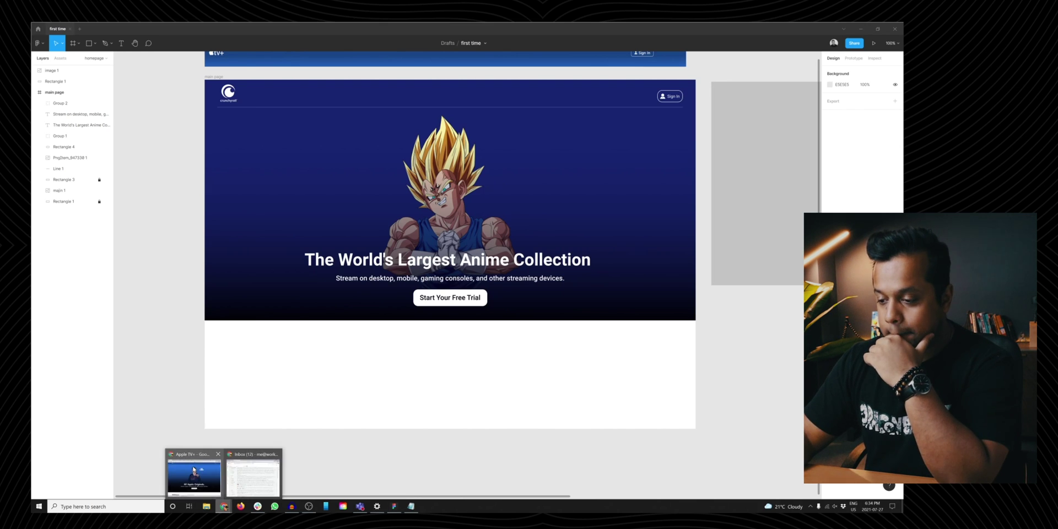
left_click(194, 471)
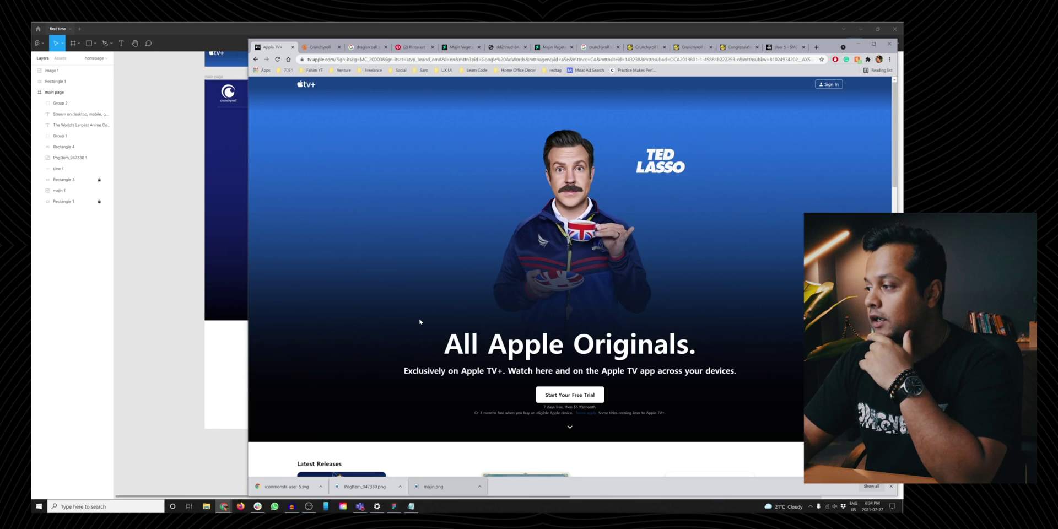
key("ctrl+3")
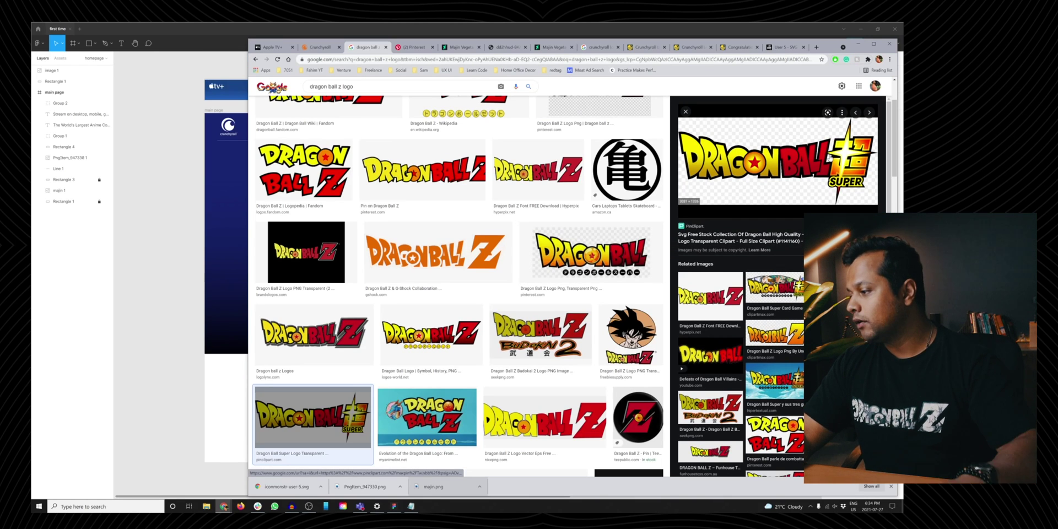
left_click(829, 158)
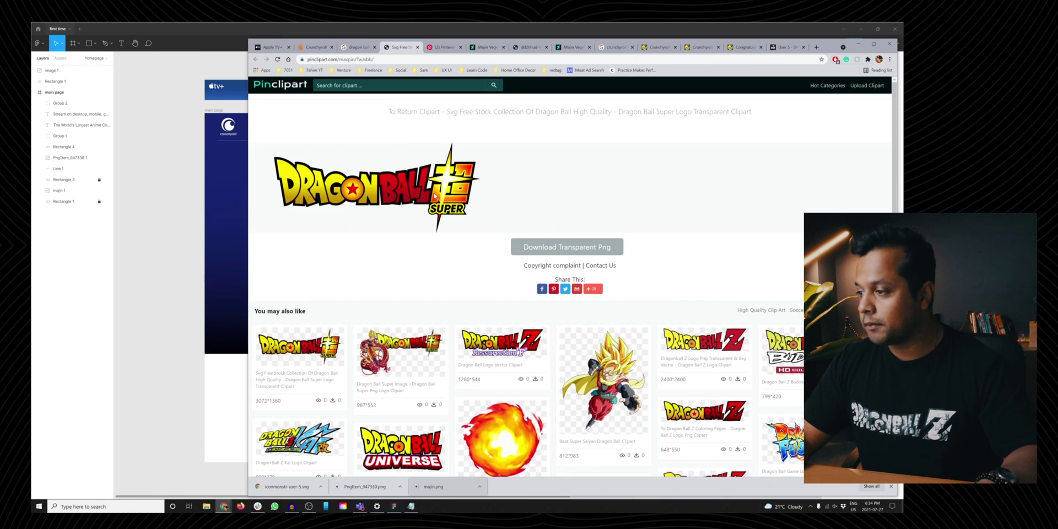
left_click(580, 252)
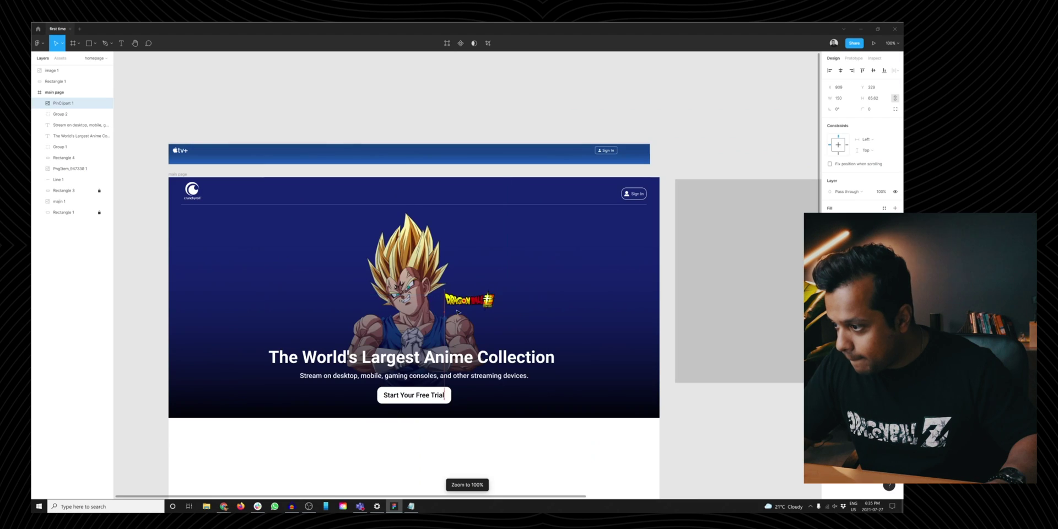
mouse_move(439, 319)
left_mouse_down()
mouse_move(511, 289)
mouse_move(538, 310)
mouse_move(457, 293)
mouse_move(439, 333)
left_mouse_up()
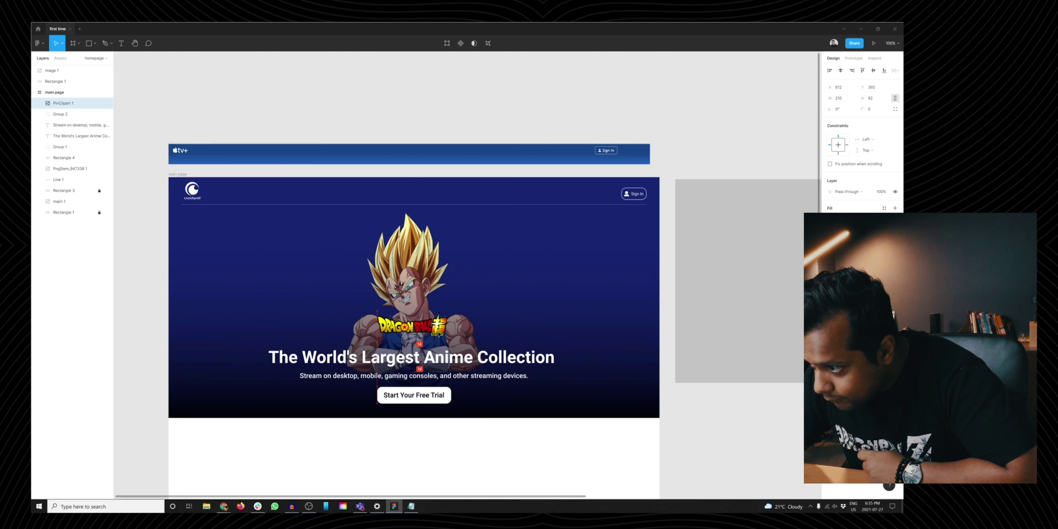
Select the main page frame and show its Prototype tab settings.
left_click(700, 430)
scroll(634, 397, "down", 2)
scroll(441, 287, "up", 1)
scroll(441, 286, "left", 1)
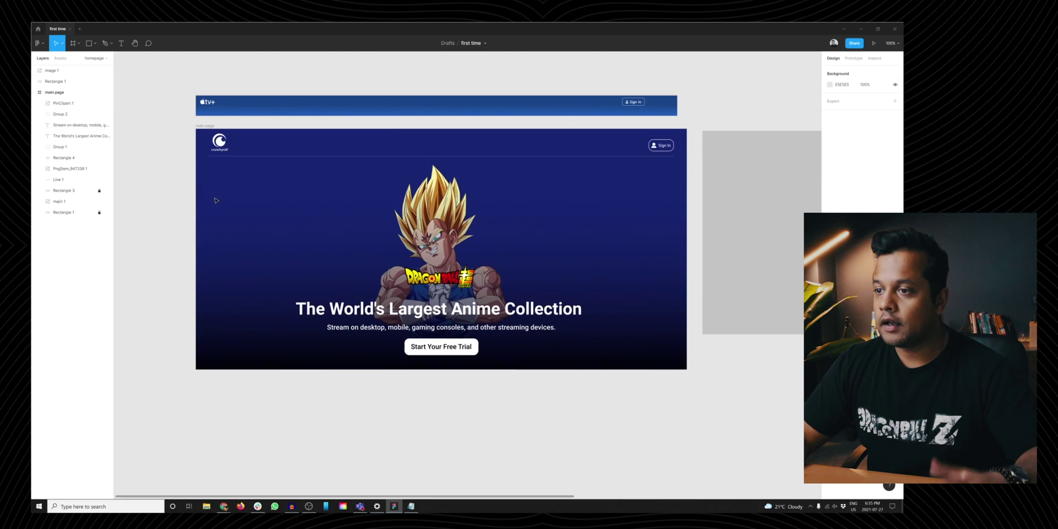
left_click(205, 126)
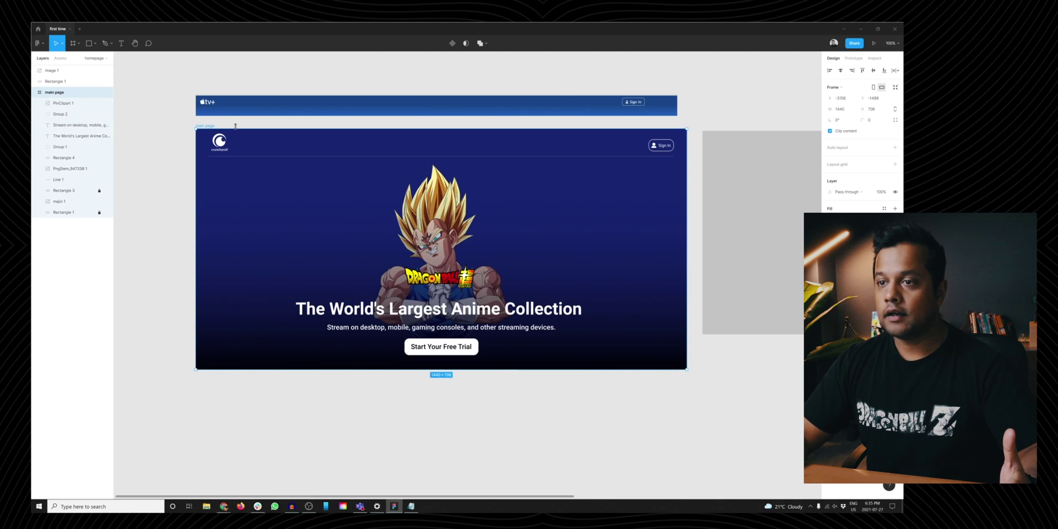
left_click(854, 57)
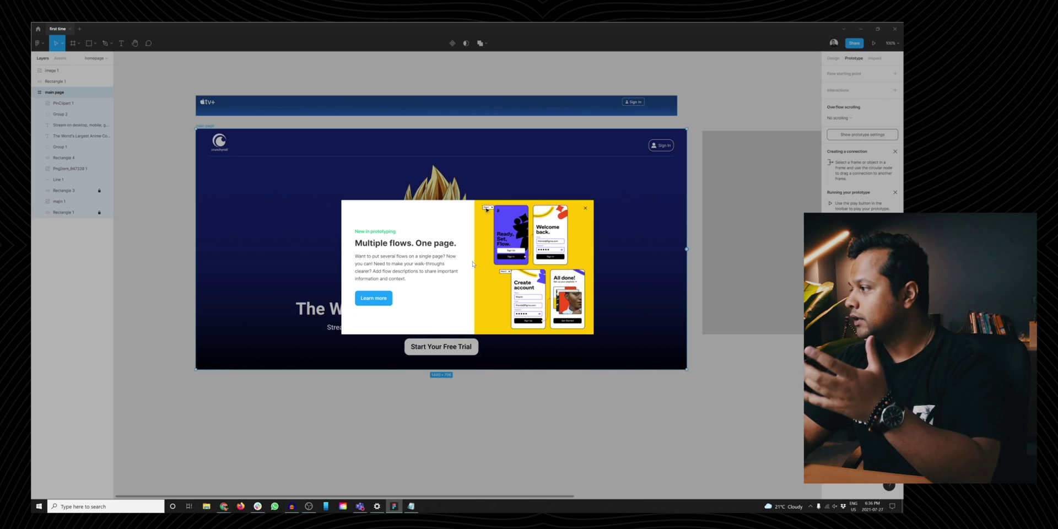
Make the main page frame the starting point of Flow 1.
left_click(386, 298)
left_click(175, 191)
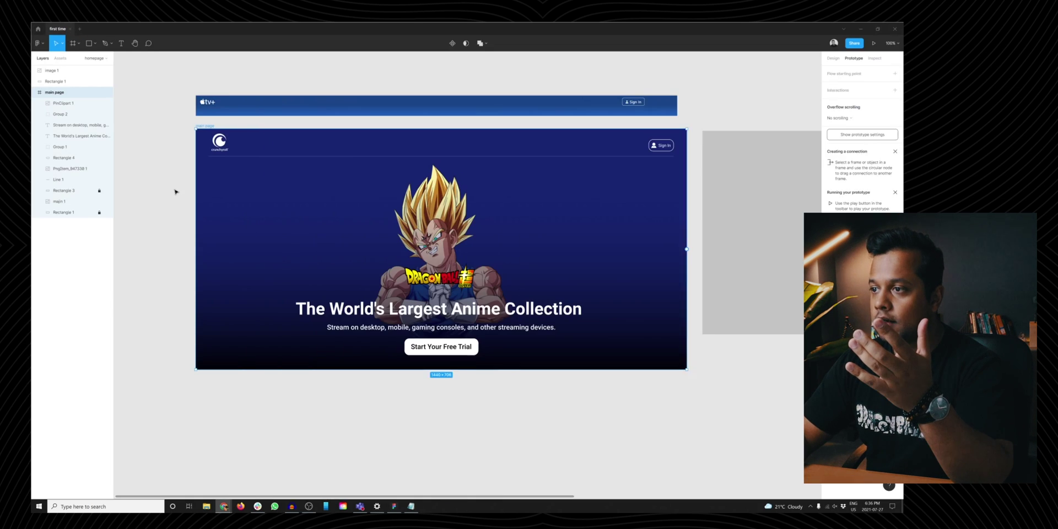
left_click(441, 253)
left_click(206, 126)
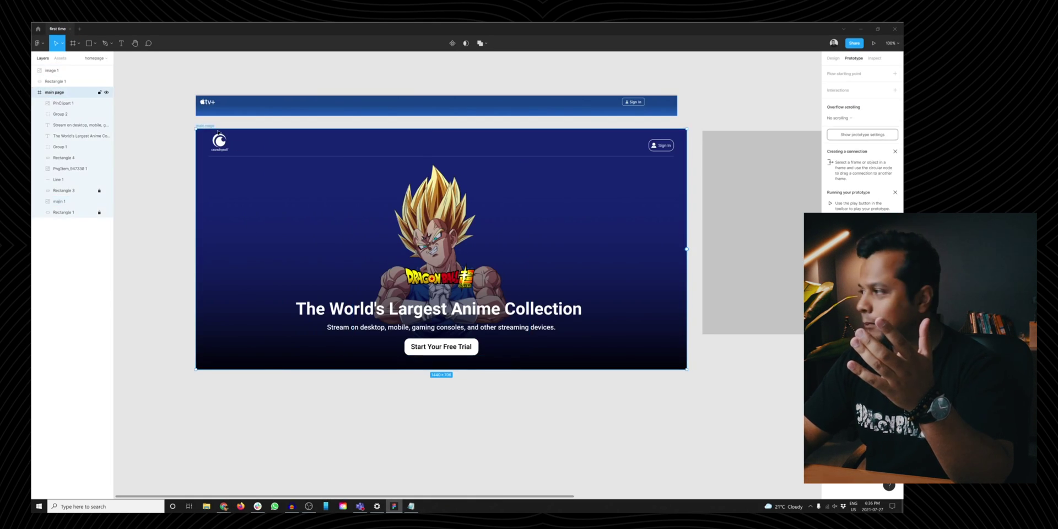
left_click(852, 75)
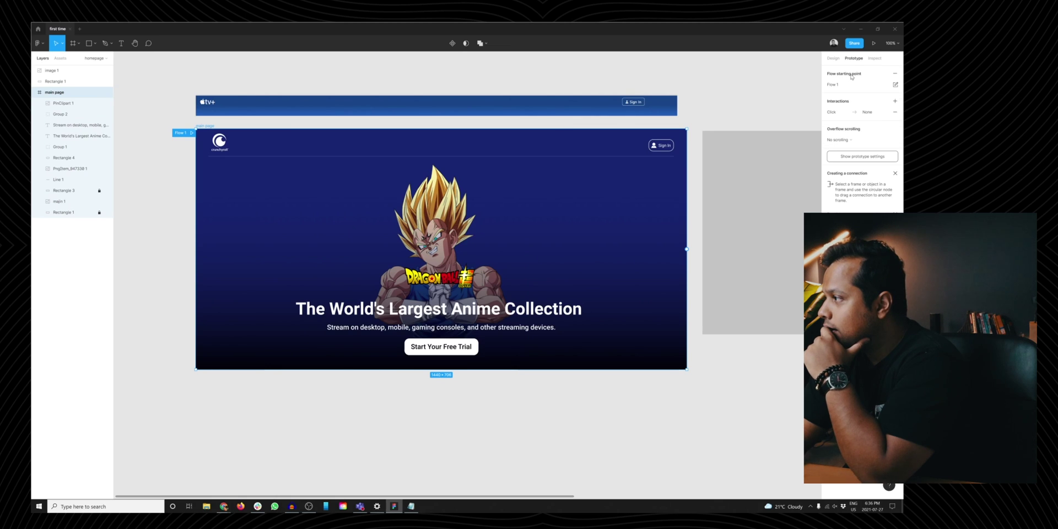
Present the prototype full screen, then close it and return to the editor.
left_click(874, 44)
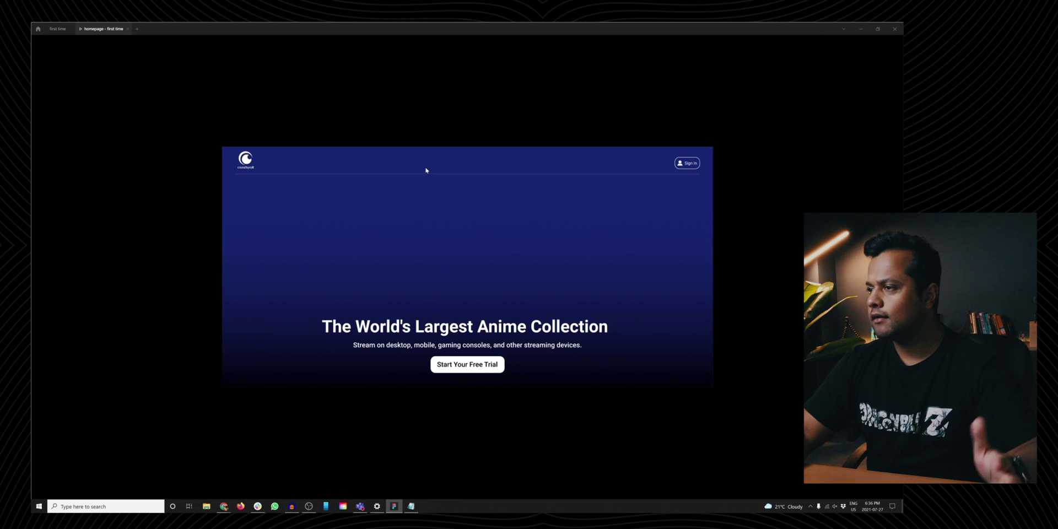
left_click(894, 44)
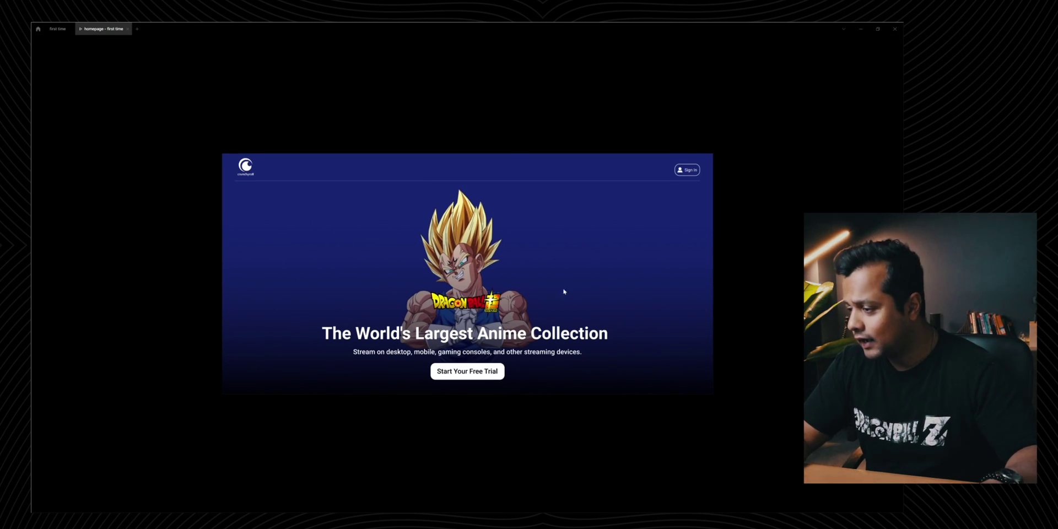
key("ctrl+r")
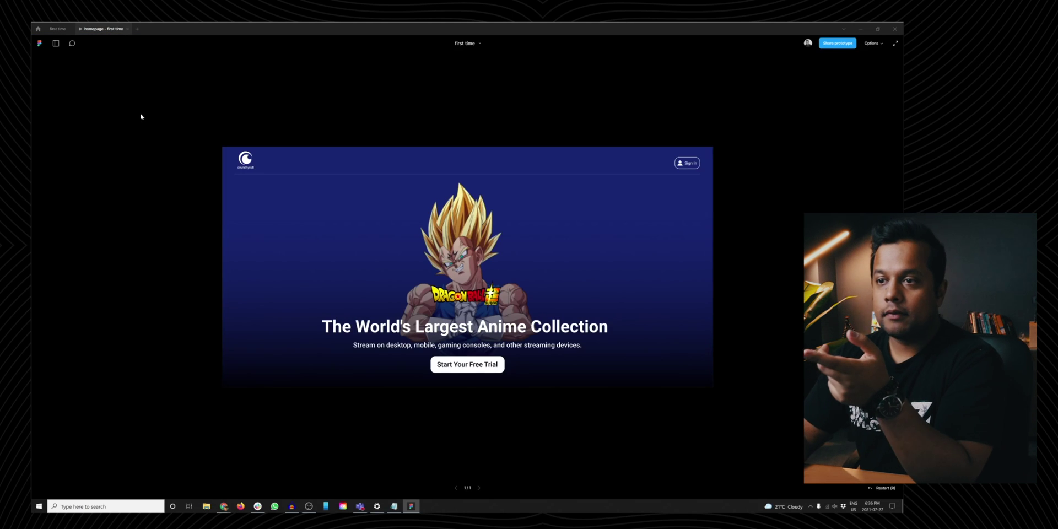
left_click(128, 29)
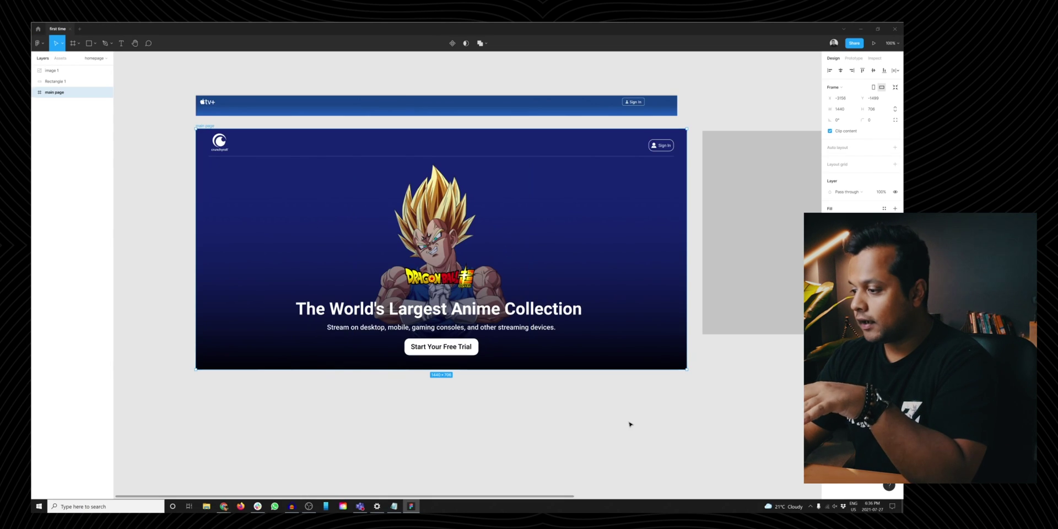
Select the main page frame and keep its overflow scrolling at No scrolling.
scroll(586, 386, "up", 1)
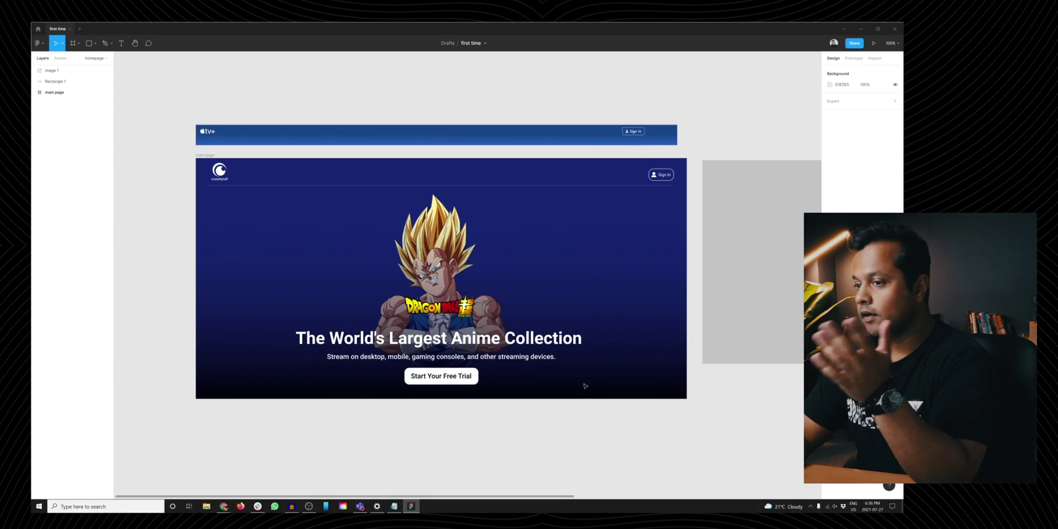
left_click(209, 154)
left_click(854, 58)
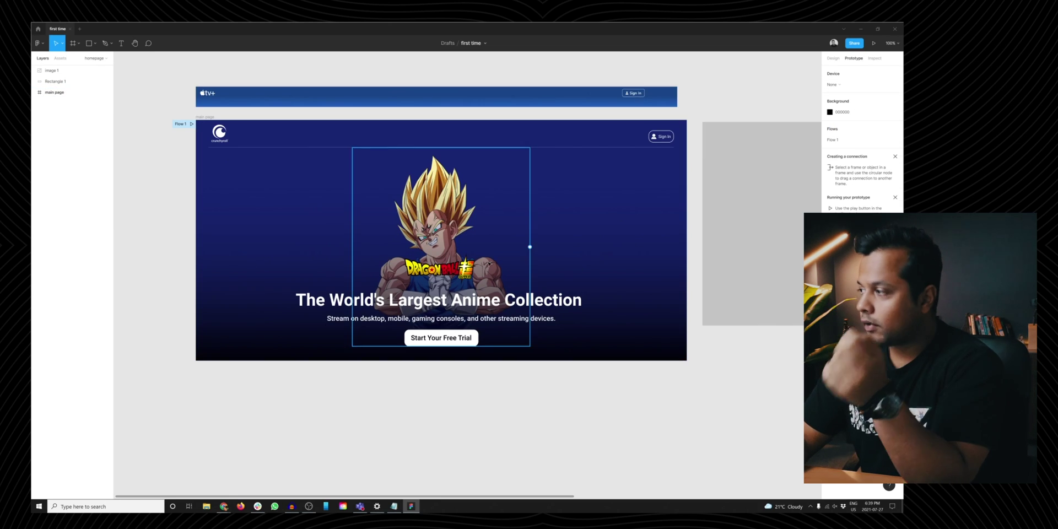
left_click(528, 246)
left_click(132, 205)
left_click(187, 124)
left_click(851, 129)
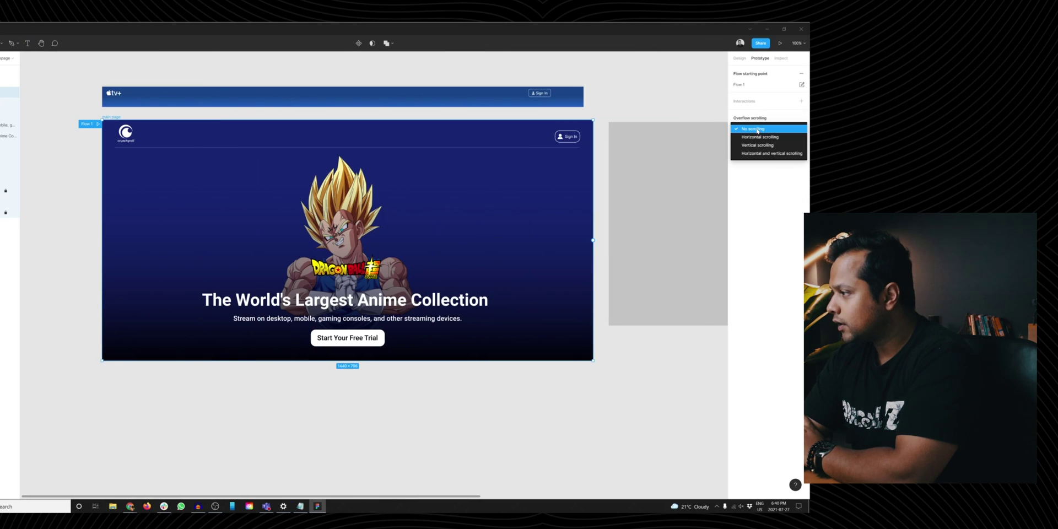
left_click(852, 130)
Keep Presentation as the prototype device and copy the Flow 1 prototype link.
left_click(756, 145)
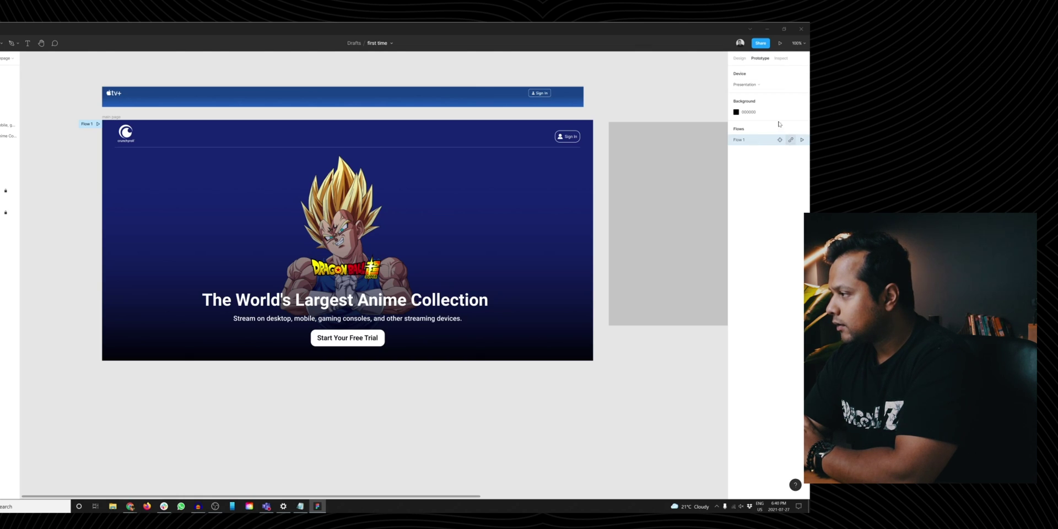
left_click(748, 87)
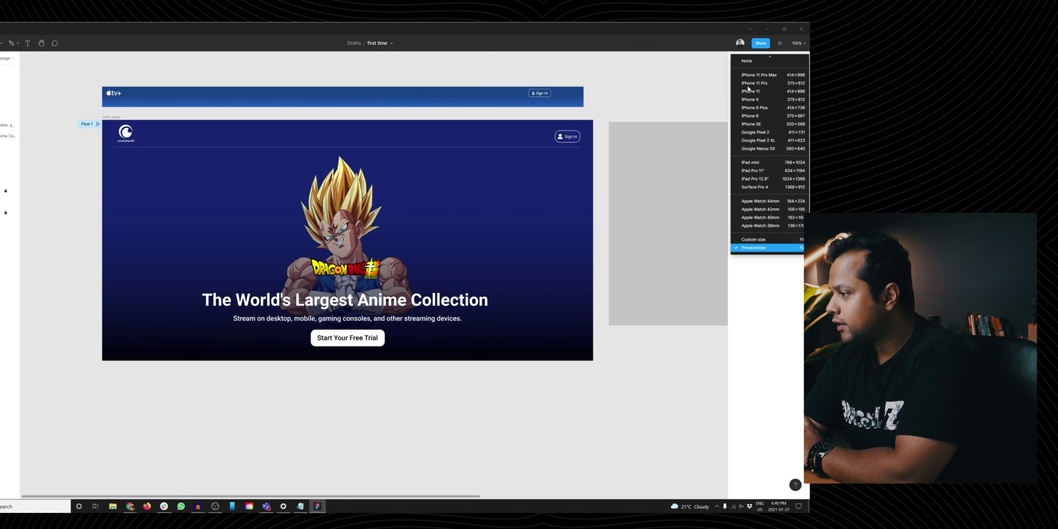
left_click(769, 249)
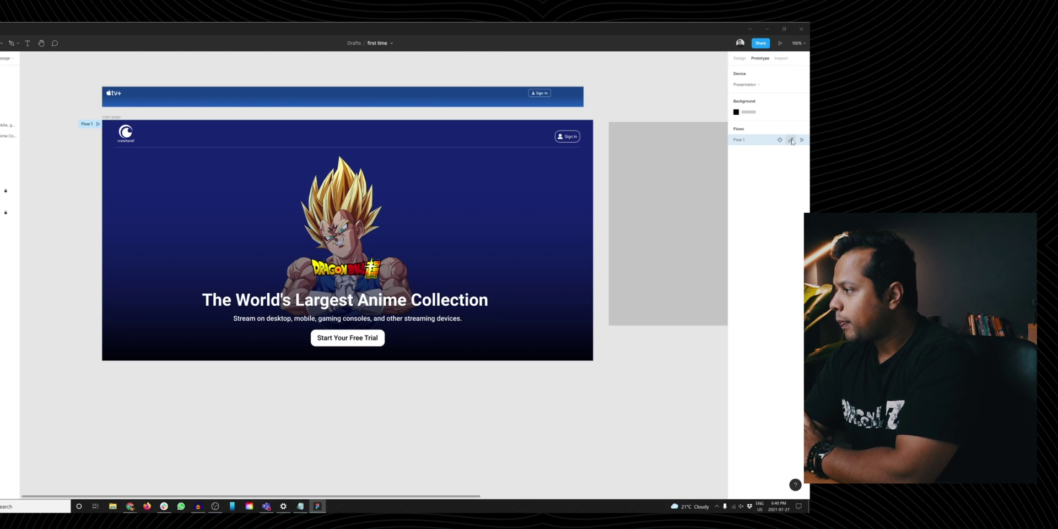
left_click(780, 140)
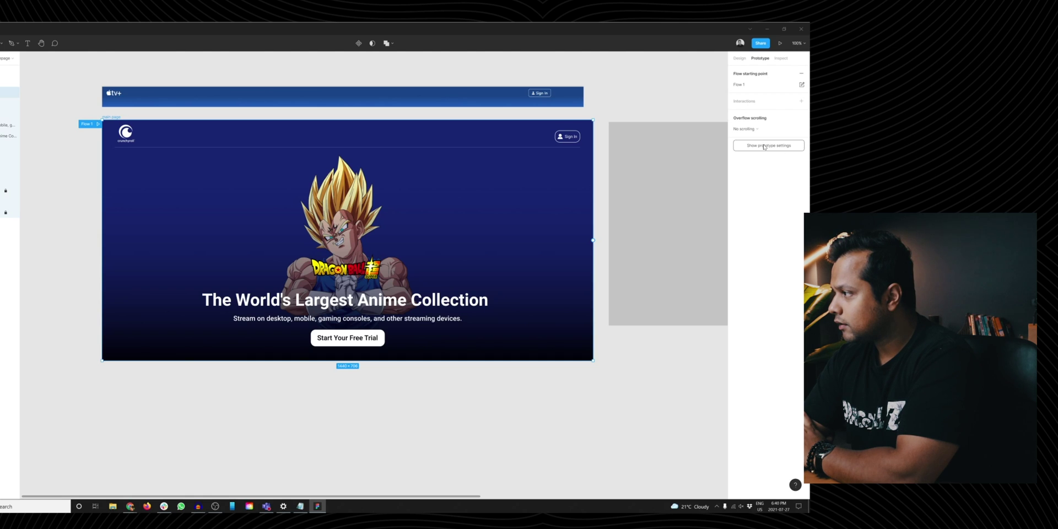
left_click(764, 145)
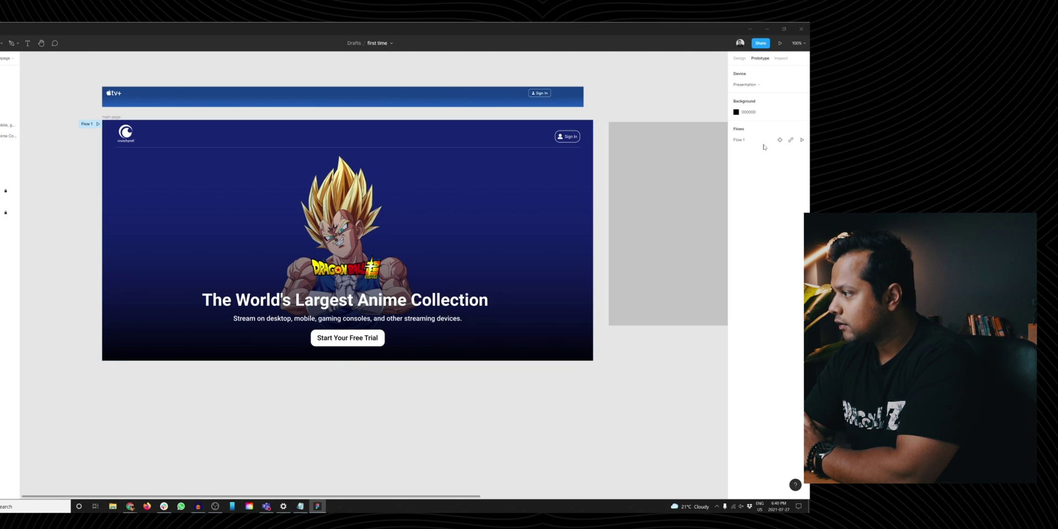
left_click(792, 141)
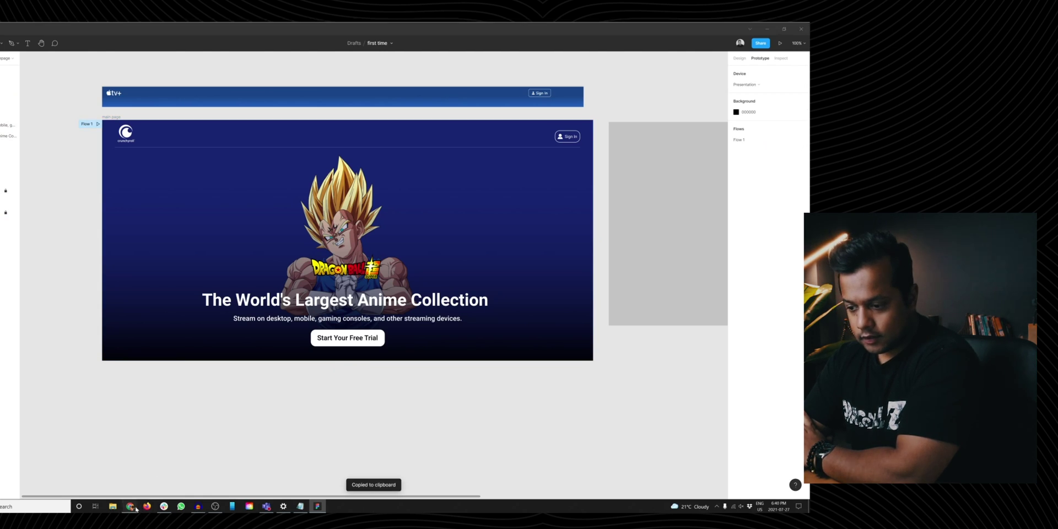
Load the copied Flow 1 prototype link in a new Chrome tab and dismiss the downloads bar.
mouse_move(130, 506)
left_click(99, 475)
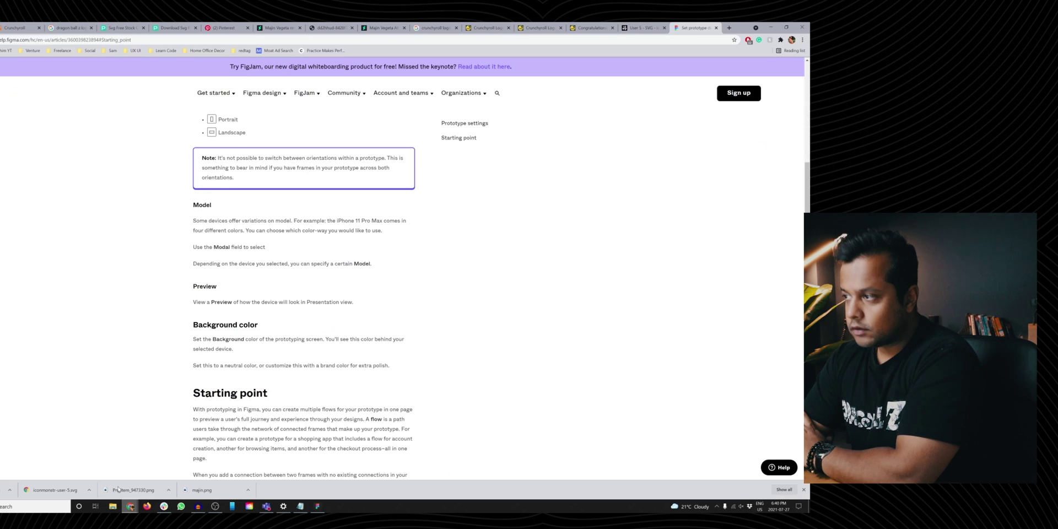
left_click(728, 28)
key("ctrl+v")
key("Return")
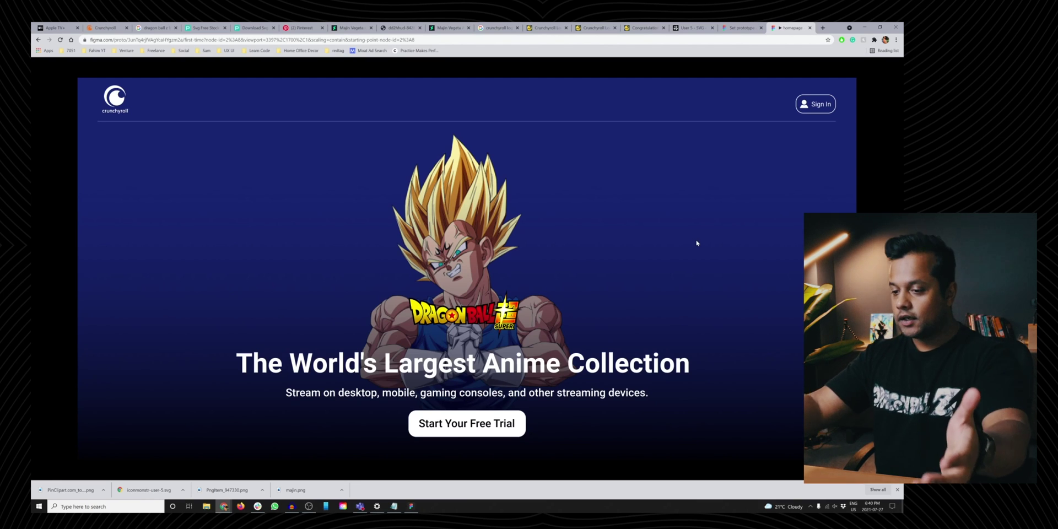
left_click(897, 489)
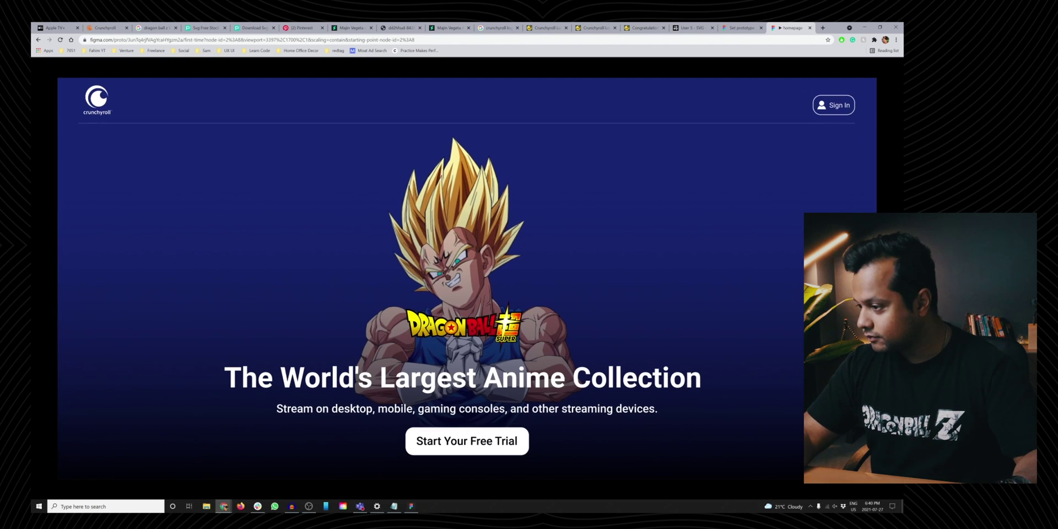